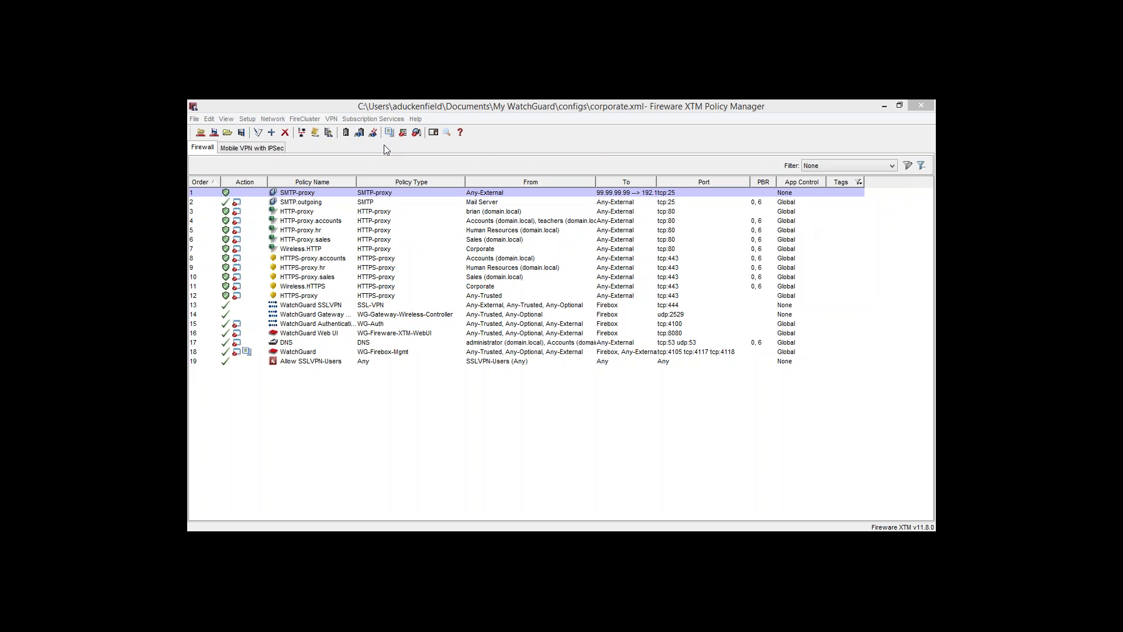
Open the Add Policies dialog and browse the Packet Filters, Proxies and Custom categories
click(271, 133)
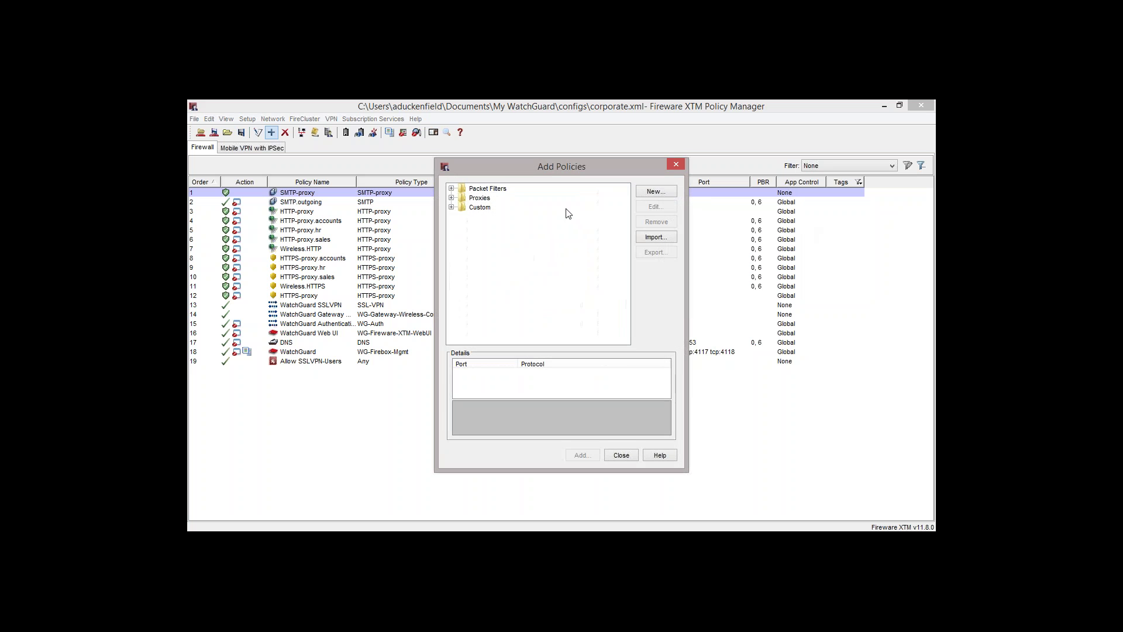
click(502, 191)
click(486, 199)
click(484, 209)
click(488, 189)
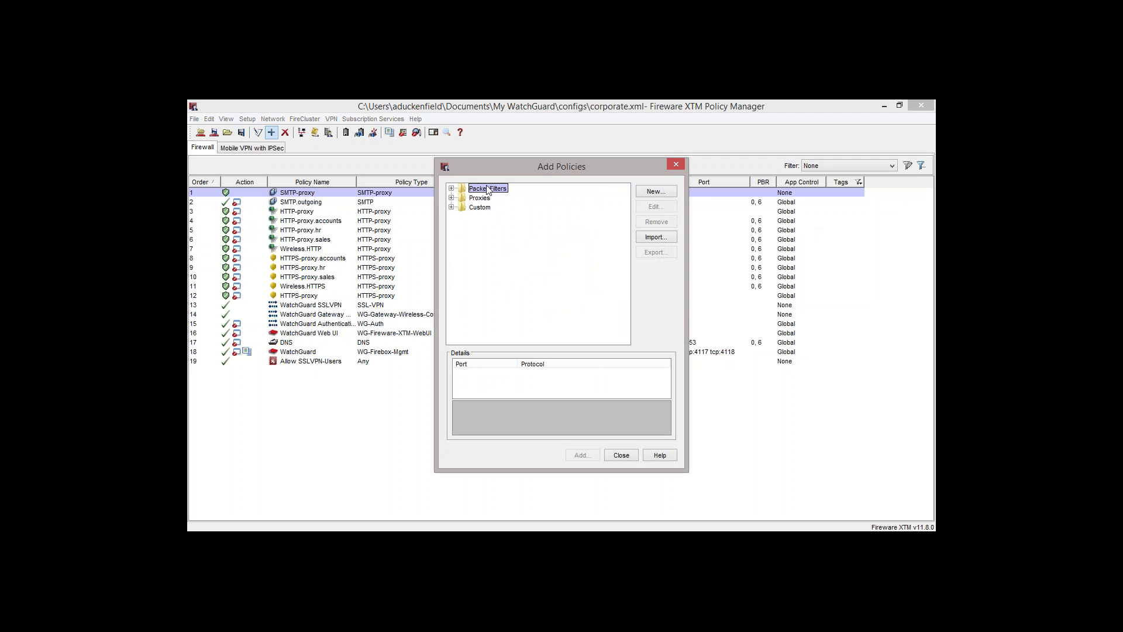
Expand Packet Filters and view the HTTP filter's details: port 80, TCP
click(451, 188)
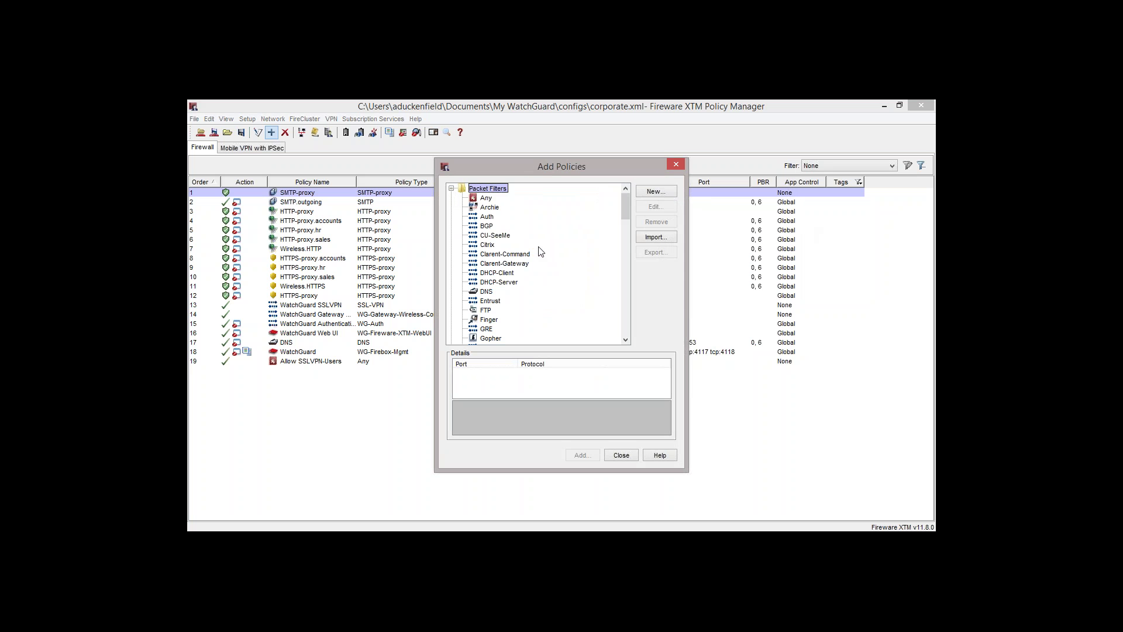
click(513, 255)
click(508, 273)
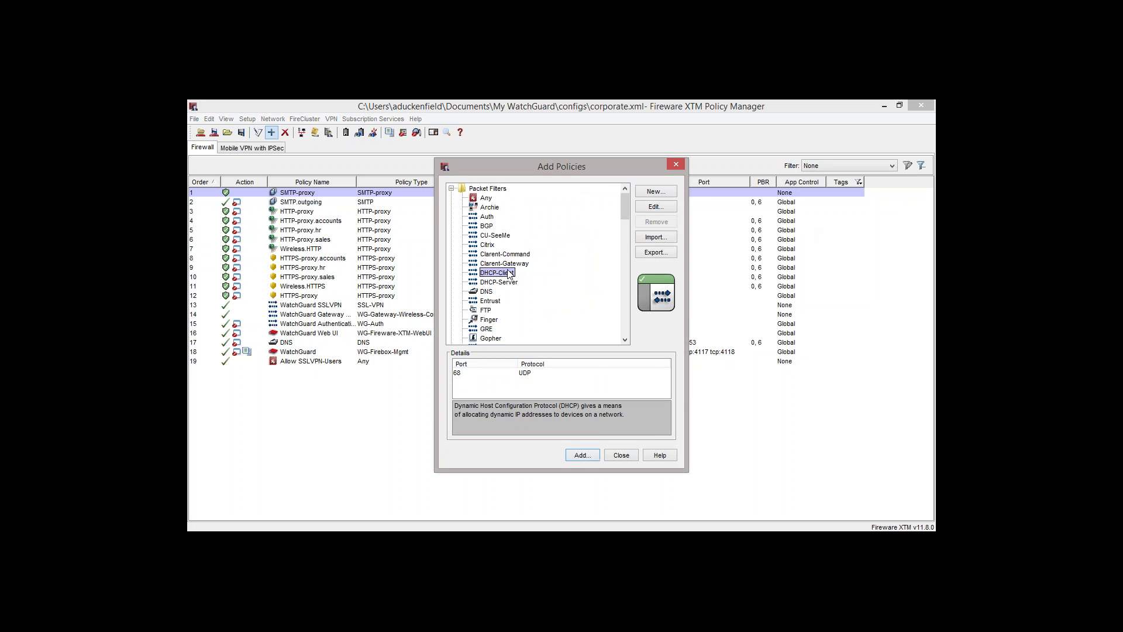
drag(626, 210, 626, 232)
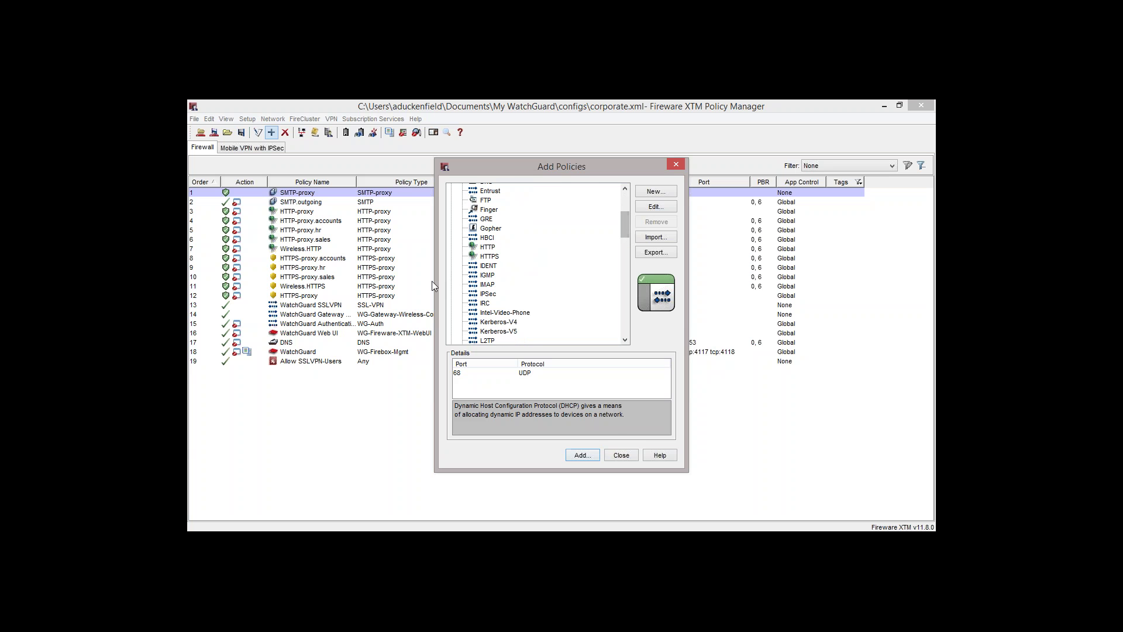
click(487, 247)
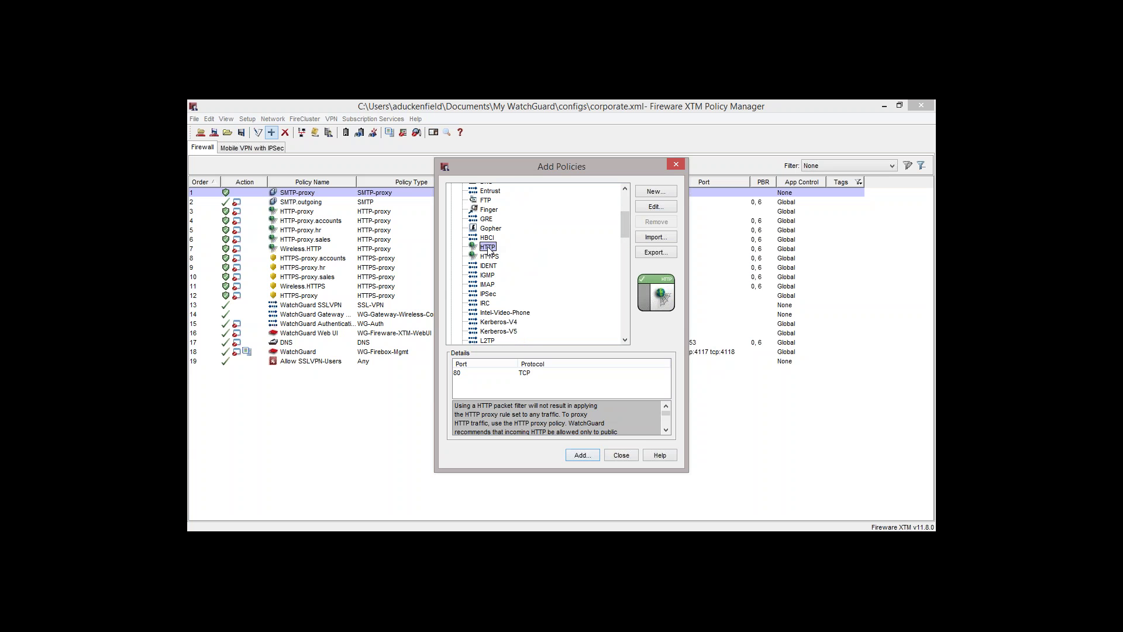
double_click(488, 247)
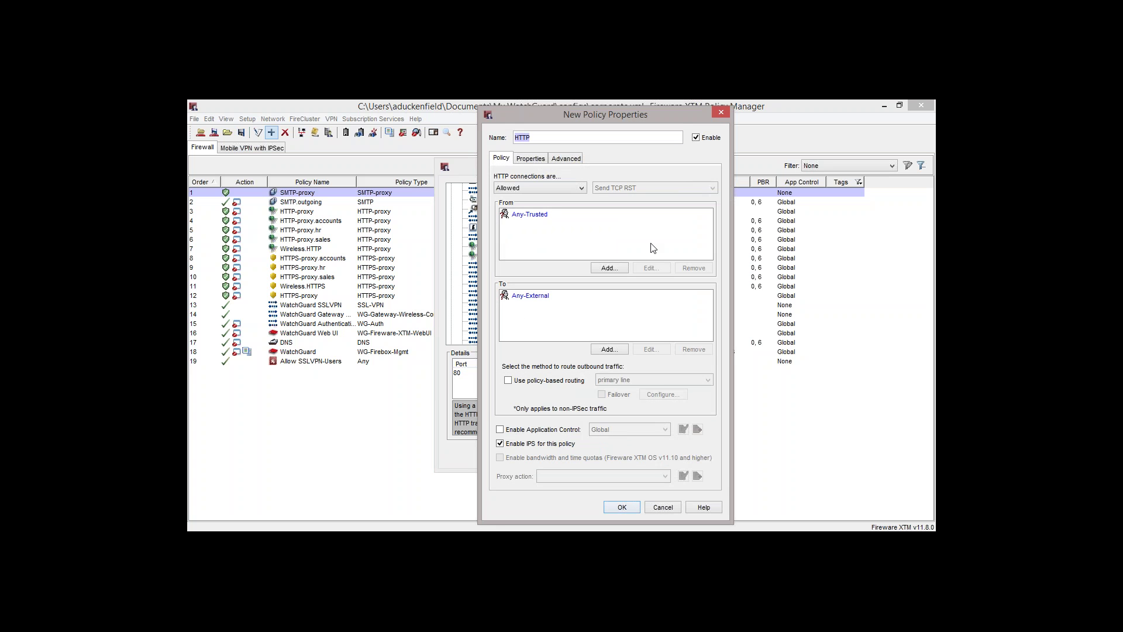
click(540, 431)
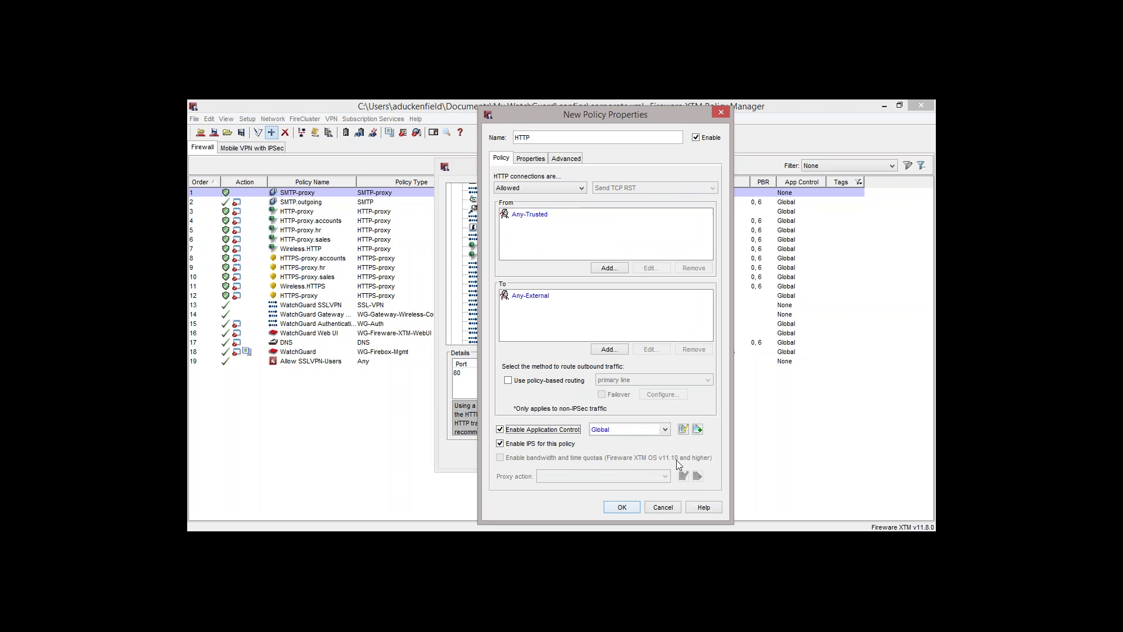
click(530, 159)
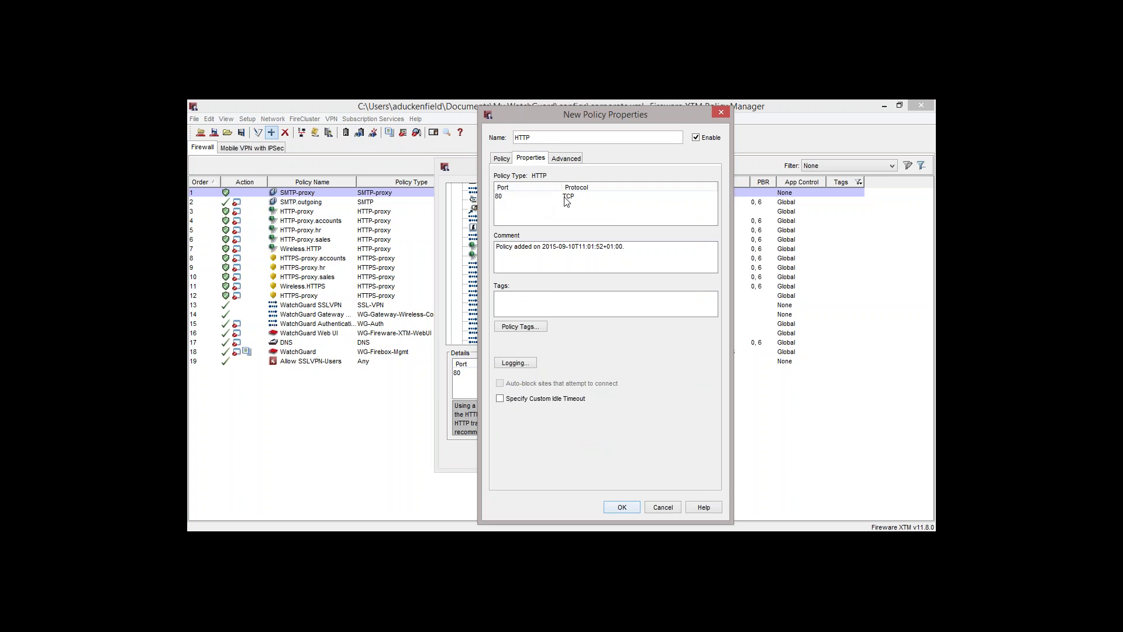
click(502, 159)
click(529, 214)
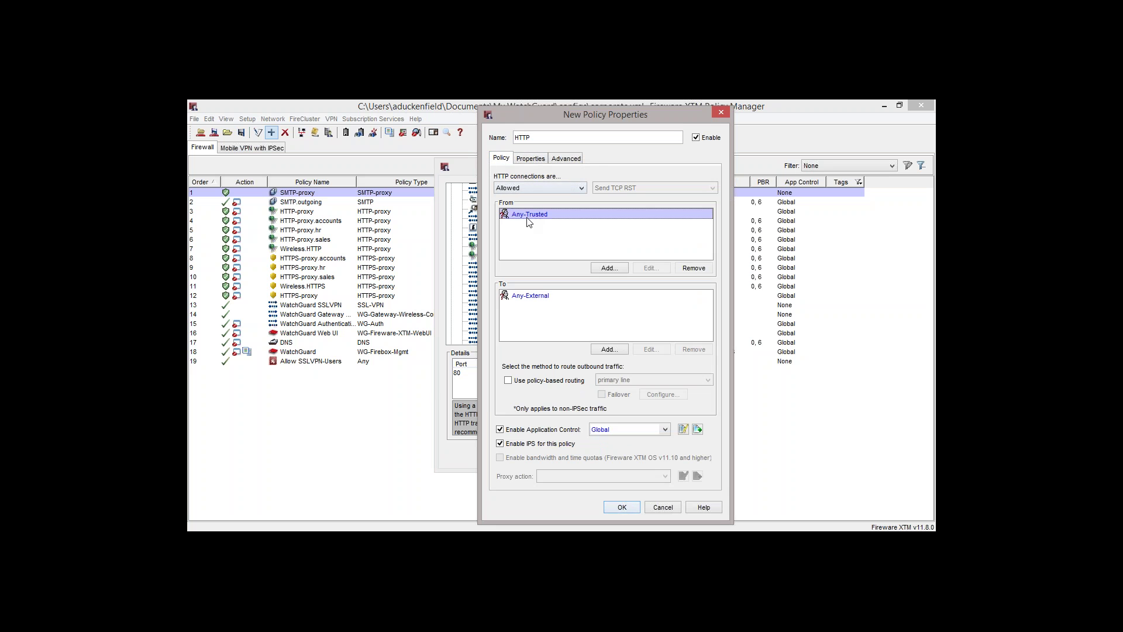
click(538, 296)
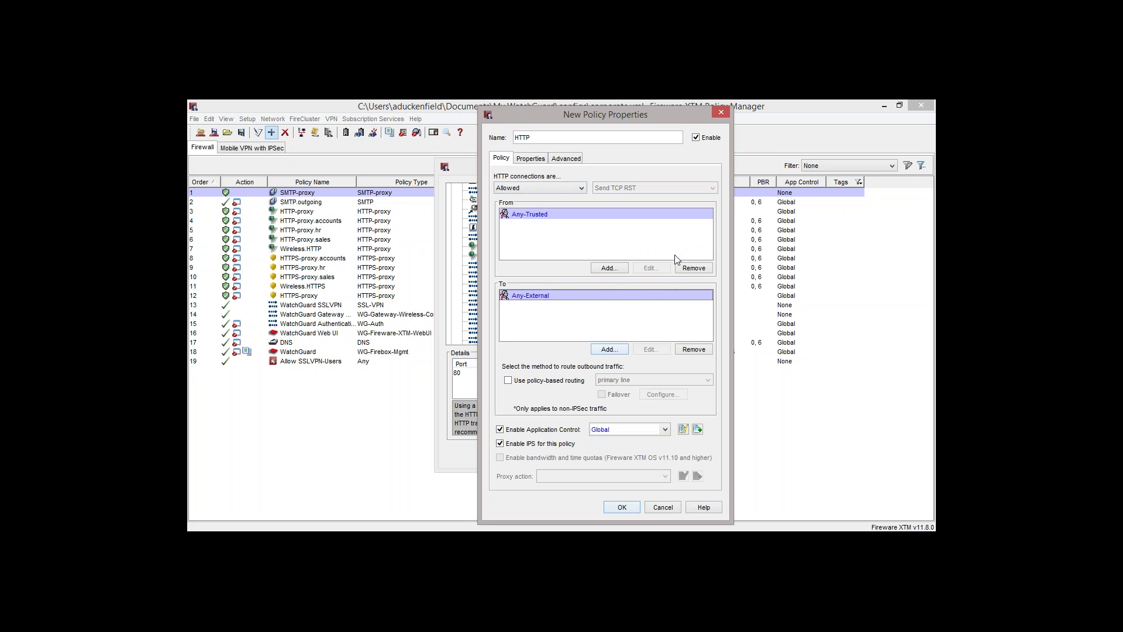
click(719, 112)
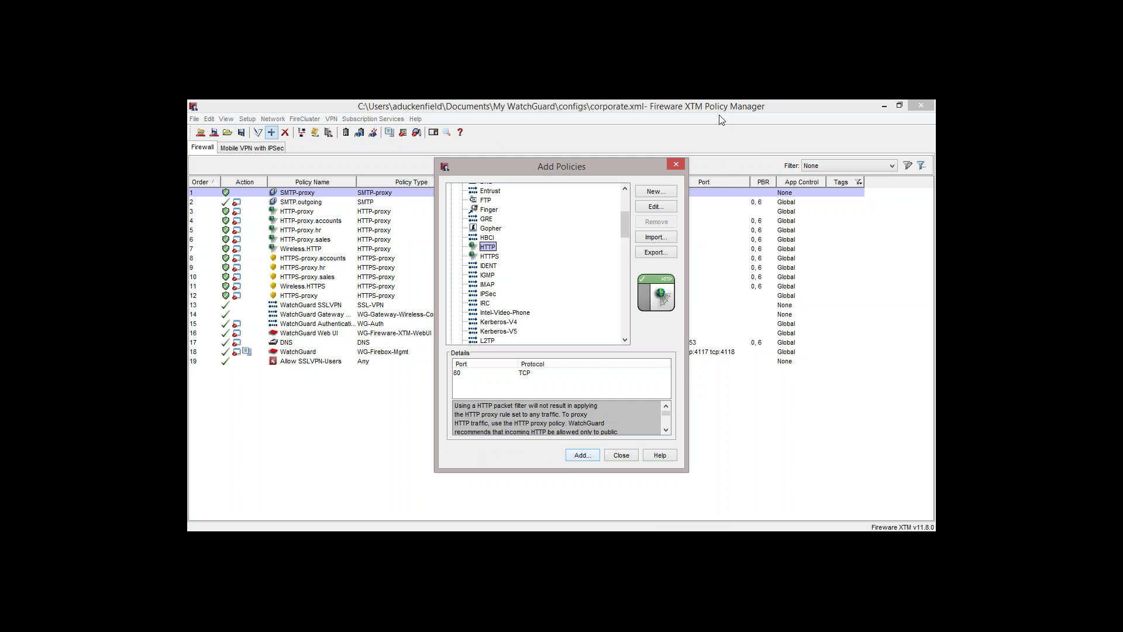
Collapse Packet Filters, expand Proxies and view HTTP-proxy's details (port 80, TCP)
drag(626, 233, 622, 213)
click(451, 189)
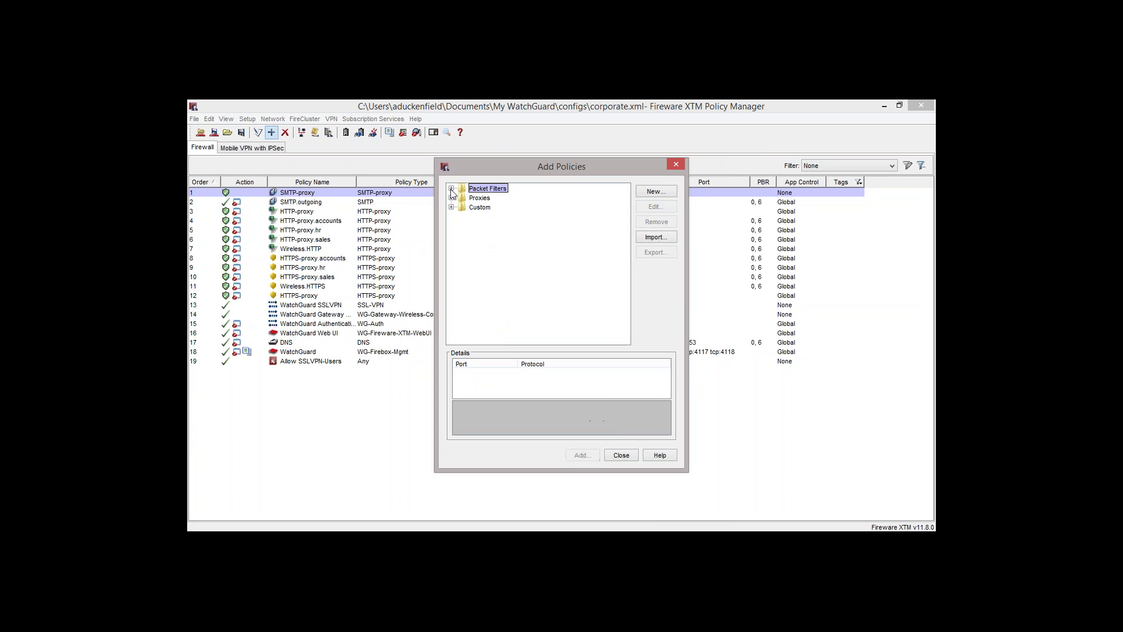
click(473, 198)
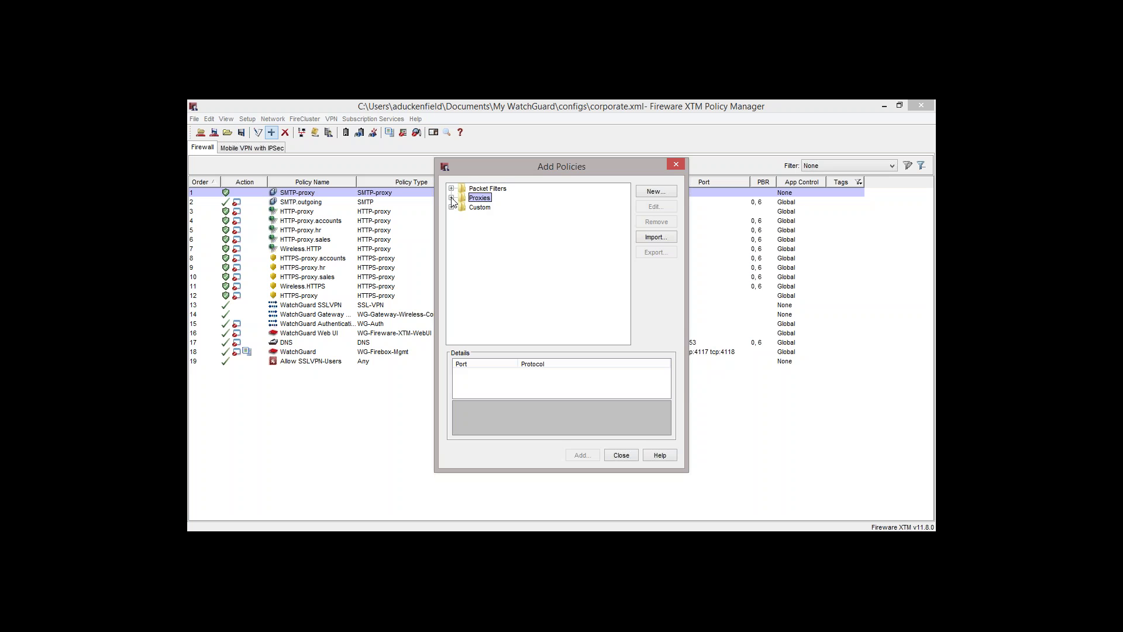
click(451, 198)
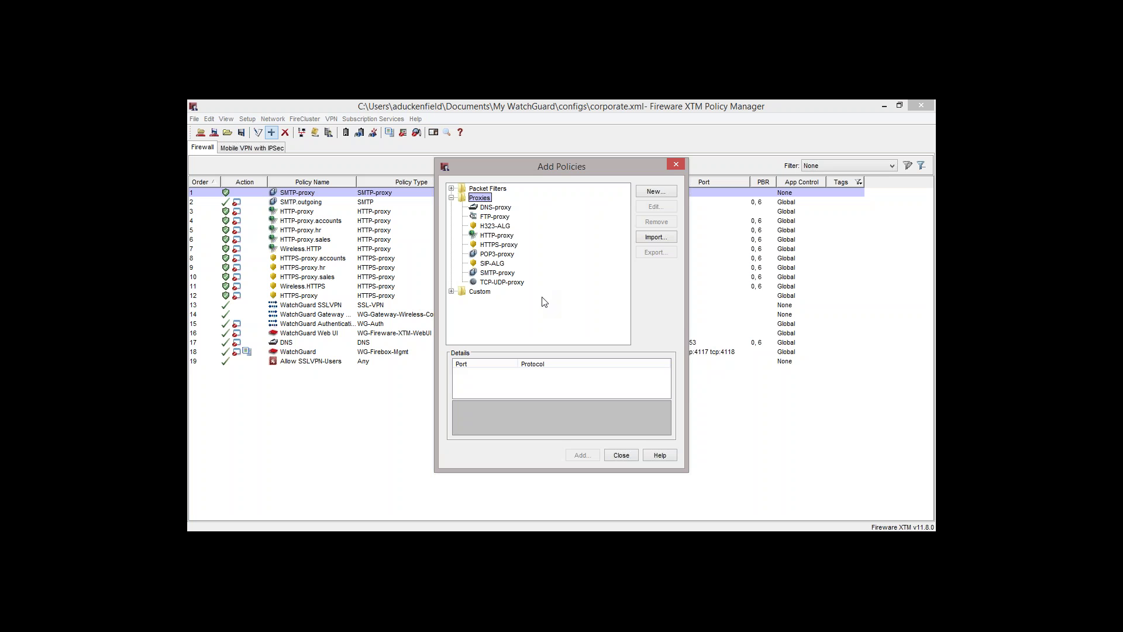
click(509, 239)
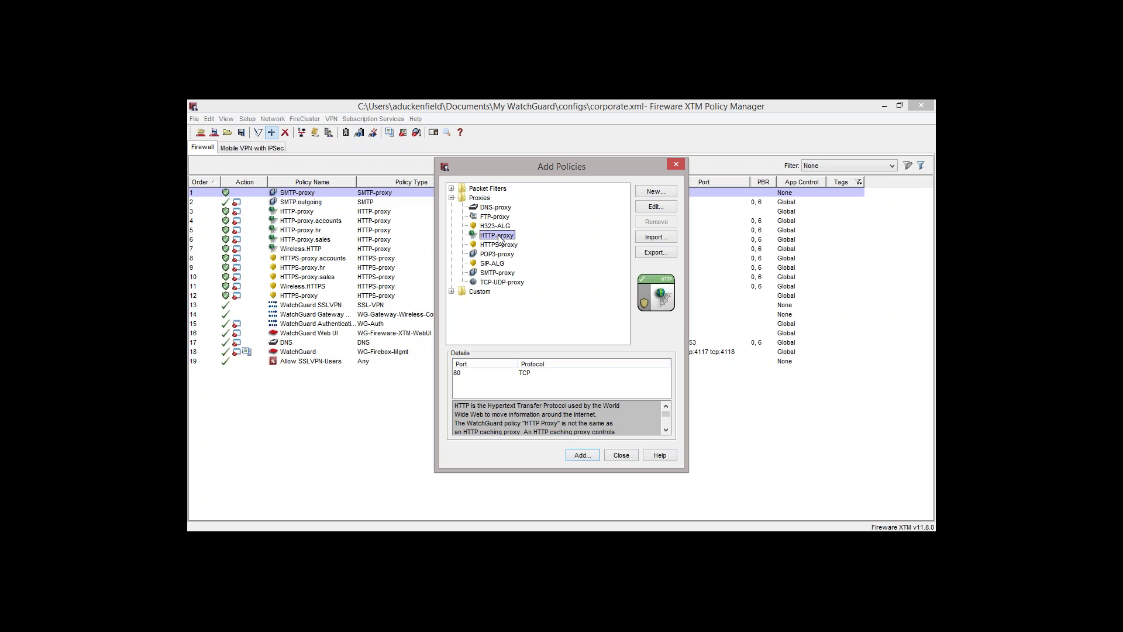
double_click(499, 239)
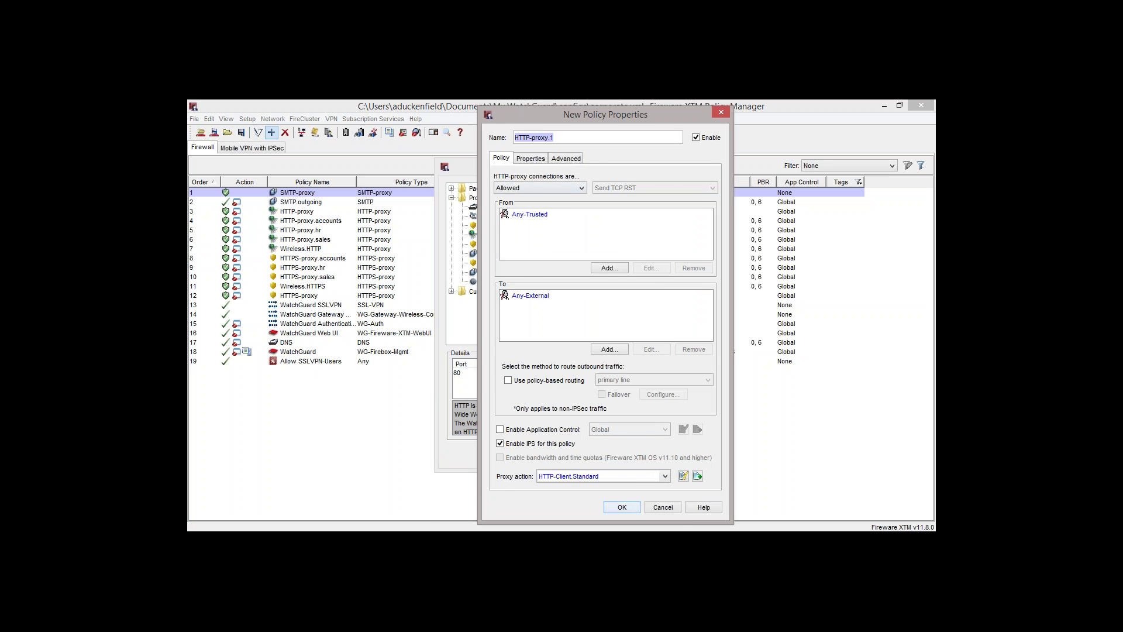
drag(627, 118, 586, 117)
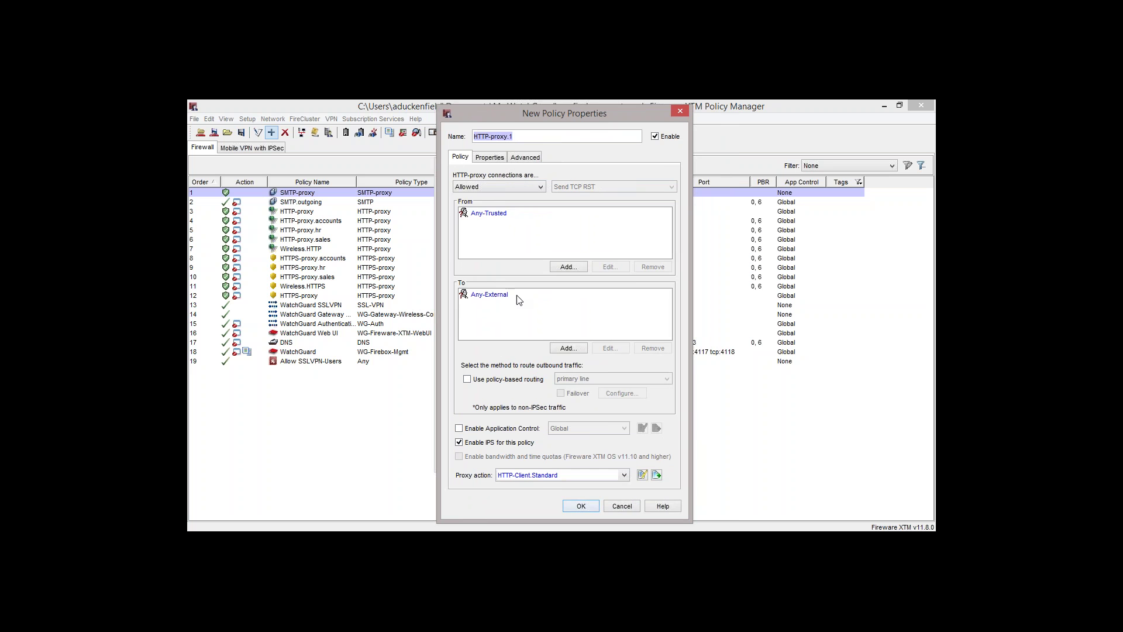
click(508, 214)
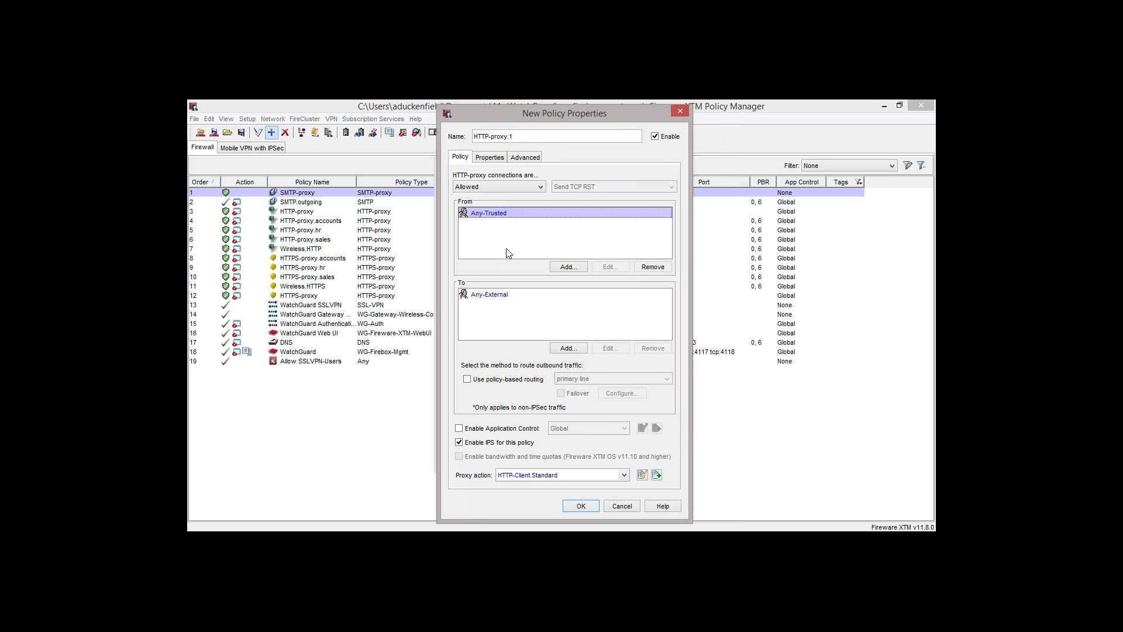
click(506, 294)
click(513, 430)
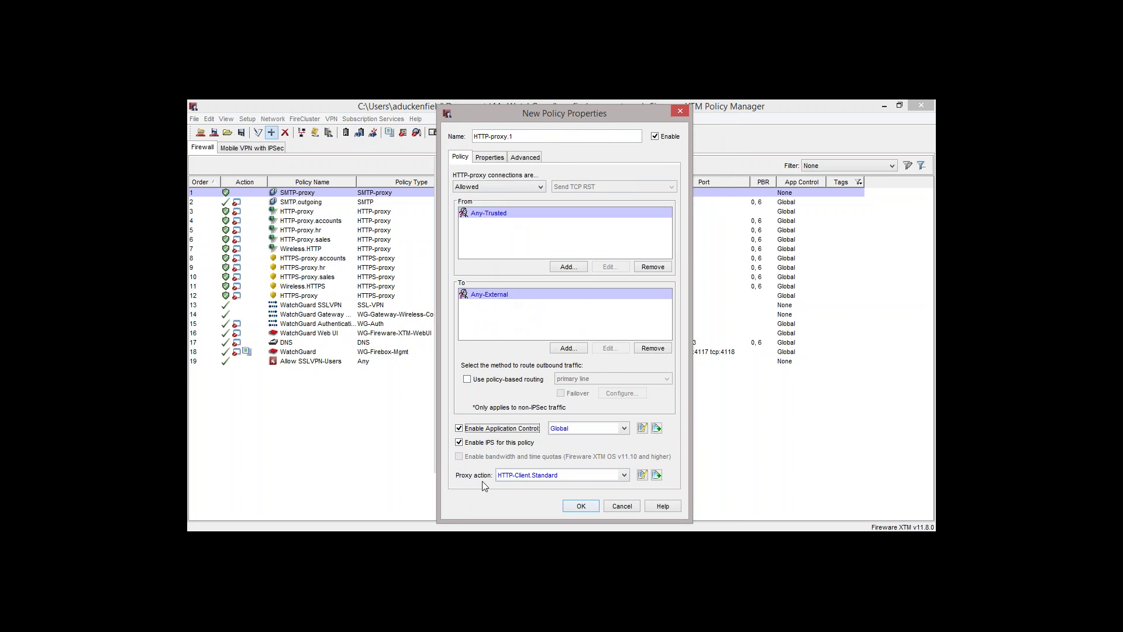
click(624, 474)
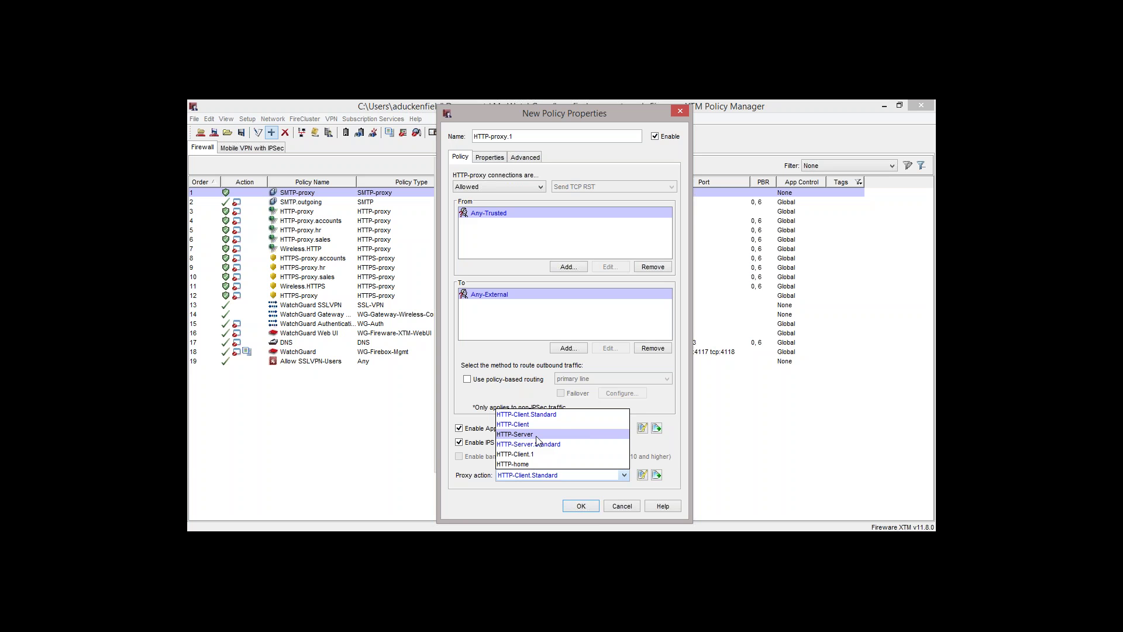
key(Escape)
key(Escape)
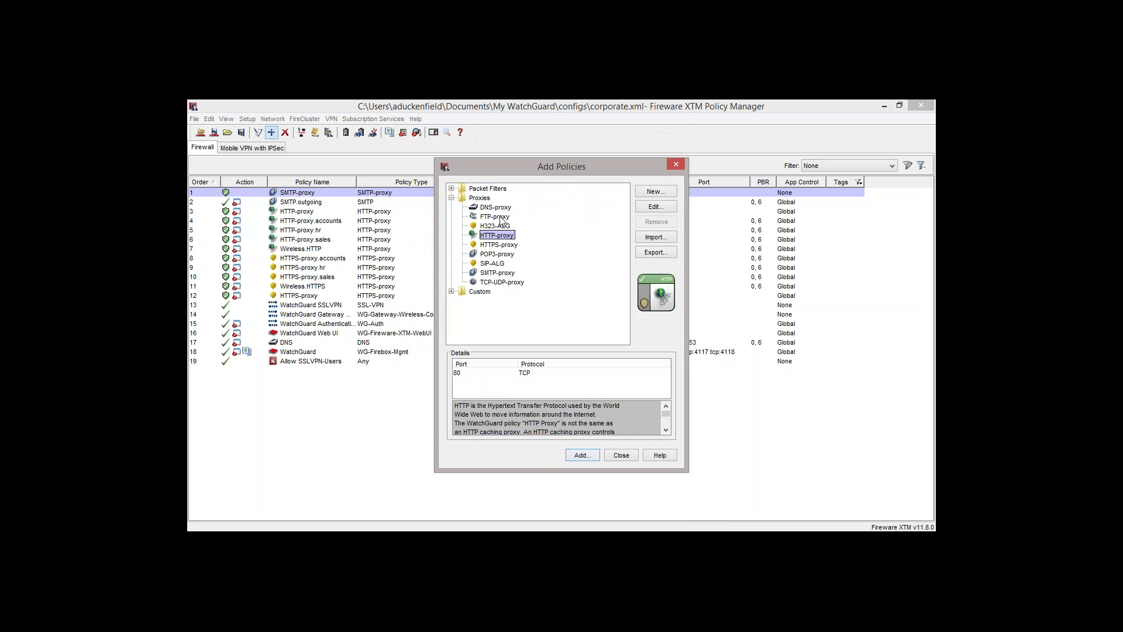
Start an FTP-proxy policy and review the FTP-Client.Standard action's command rules
double_click(500, 217)
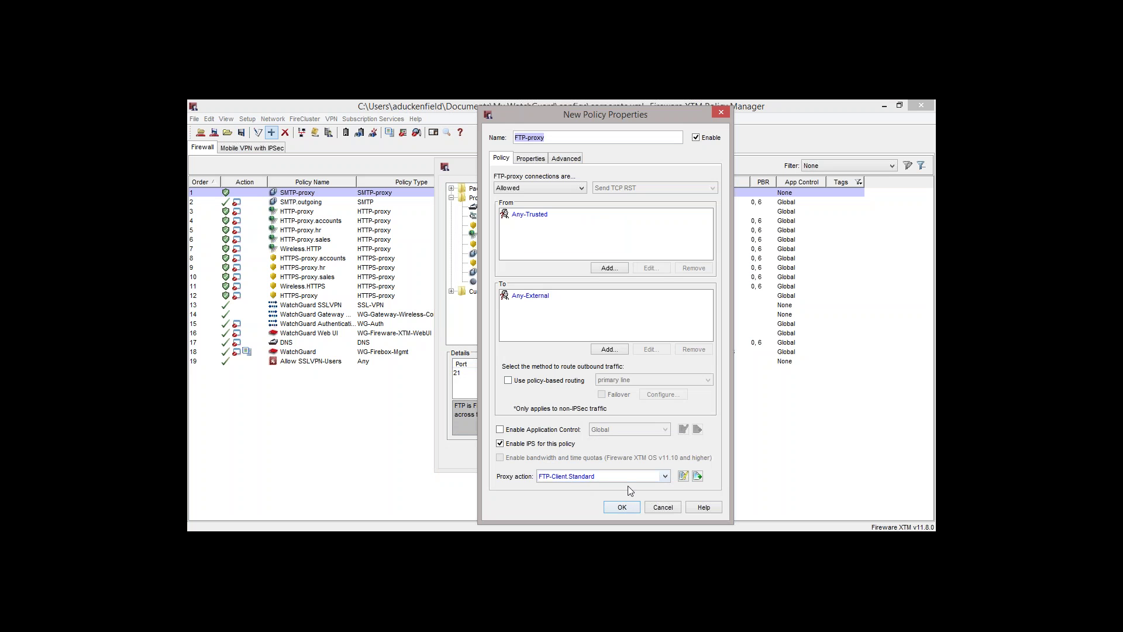
click(682, 476)
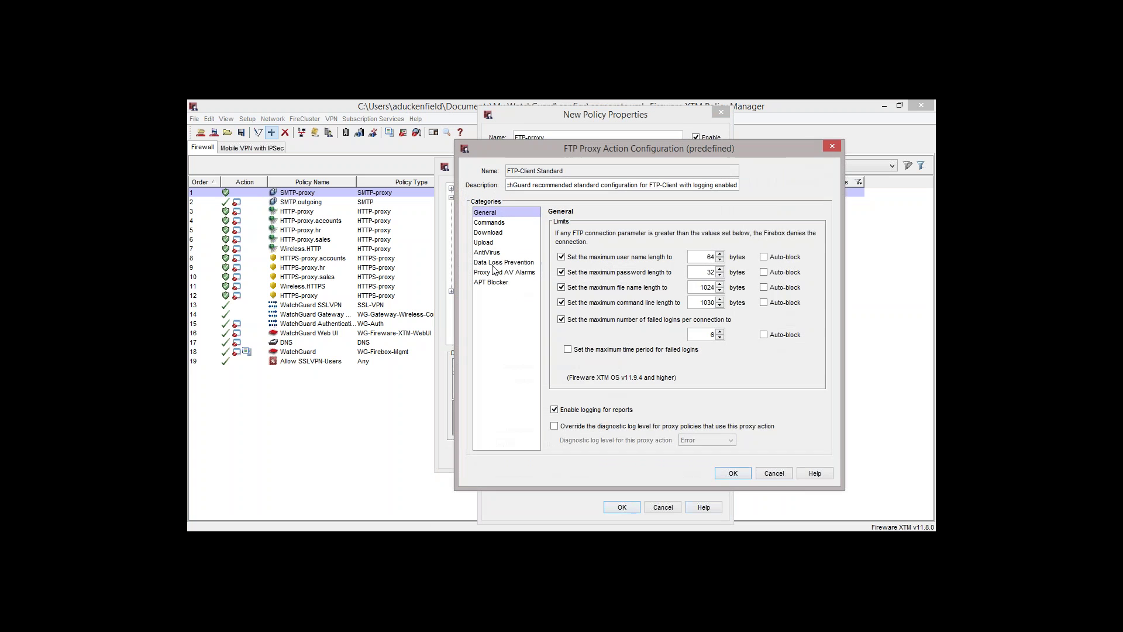
click(493, 224)
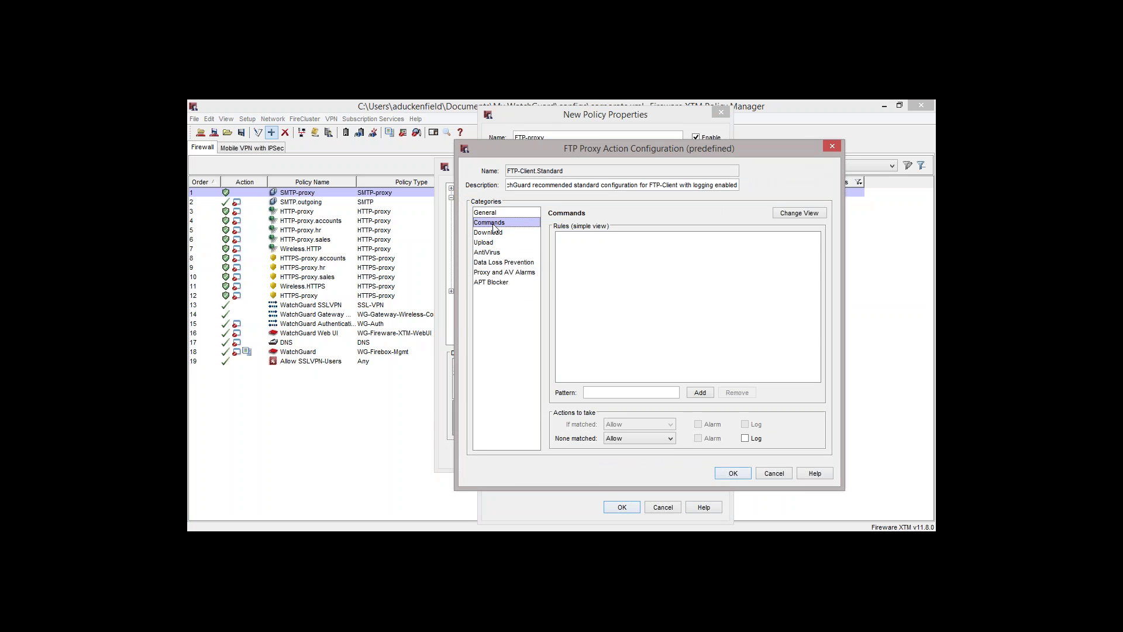
key(Escape)
Switch the proxy action to FTP-Server and review its command rules
click(581, 475)
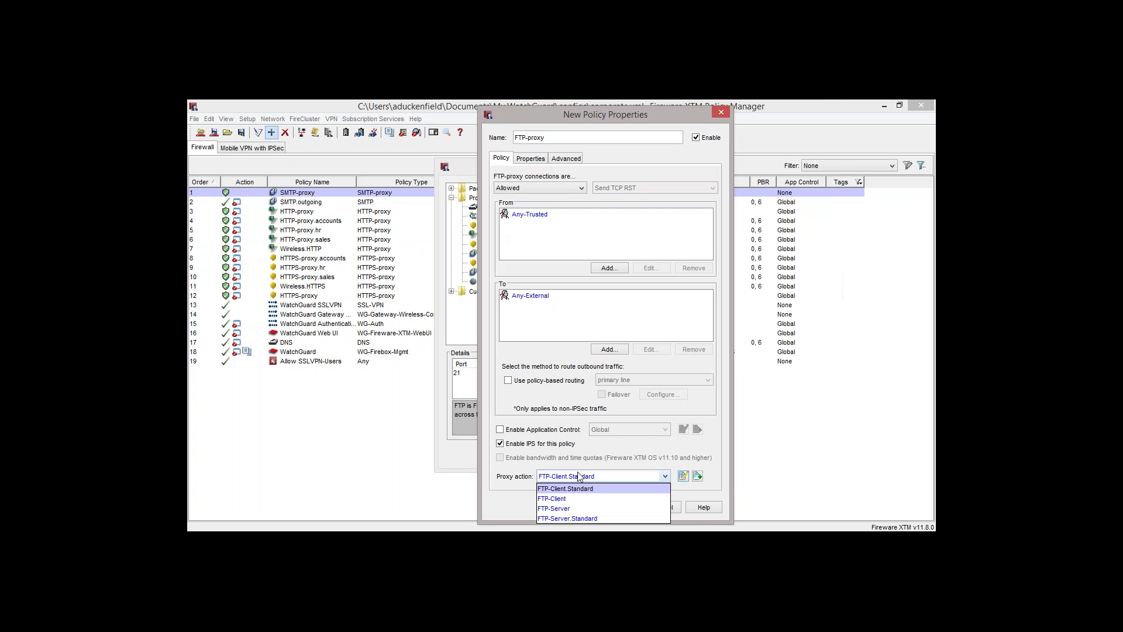
click(573, 507)
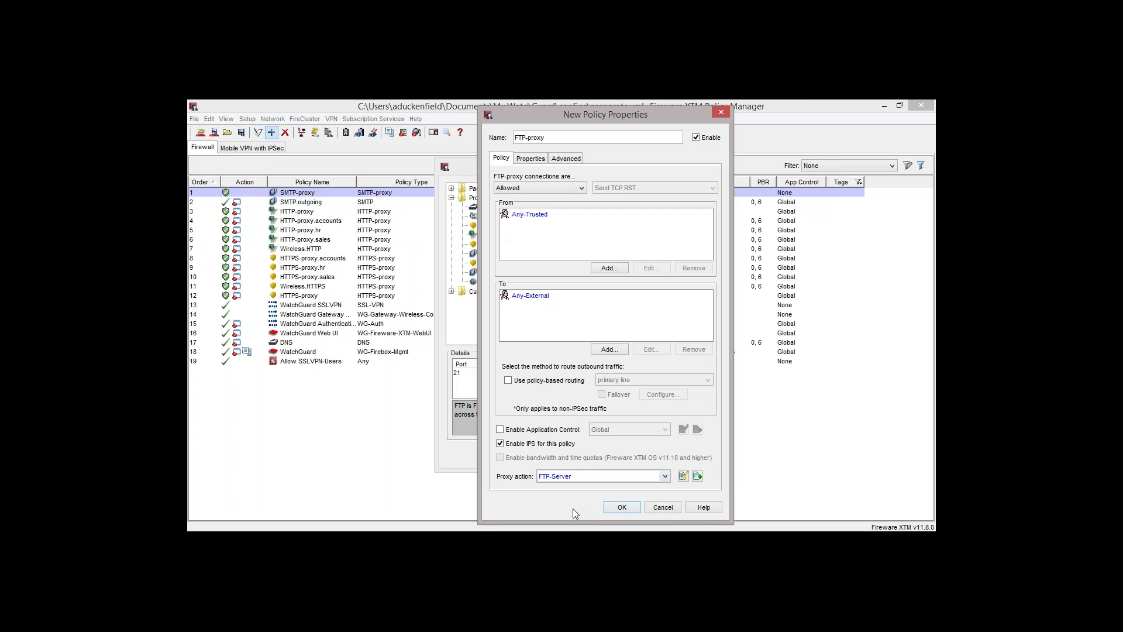
click(682, 476)
click(501, 223)
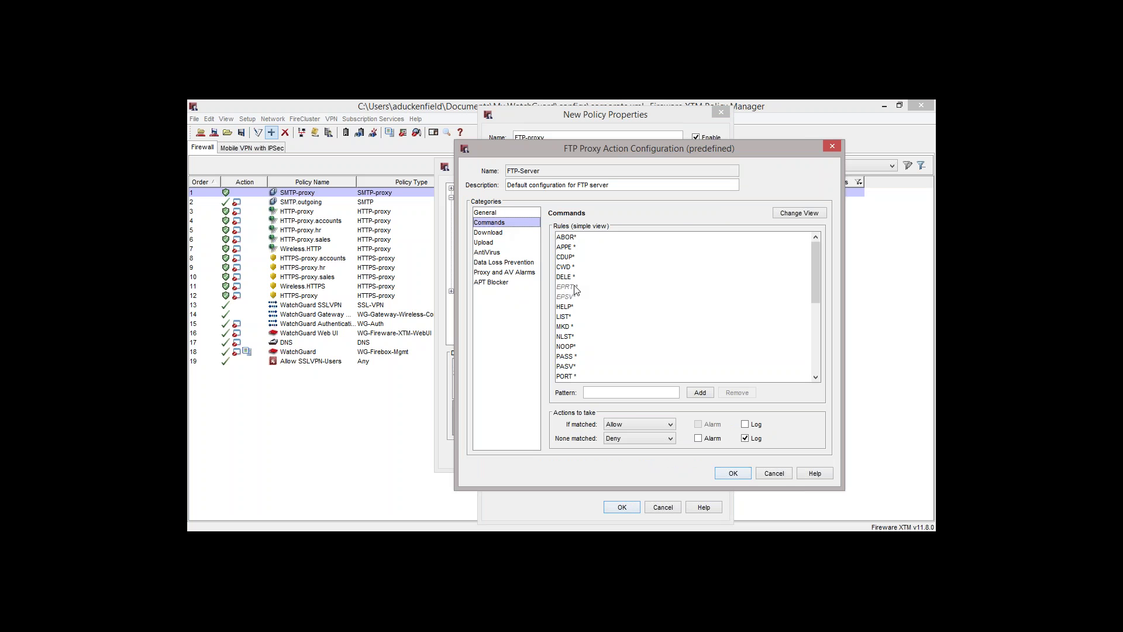
Discard the FTP-proxy policy and start a new HTTP-proxy.1 policy instead
key(Escape)
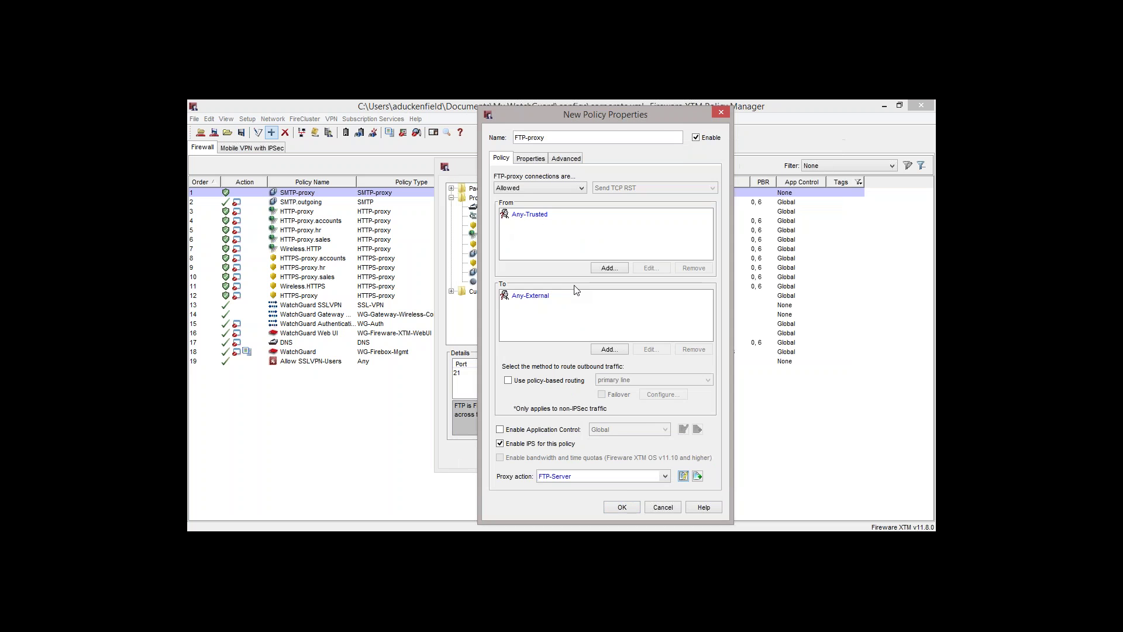
key(Escape)
double_click(508, 236)
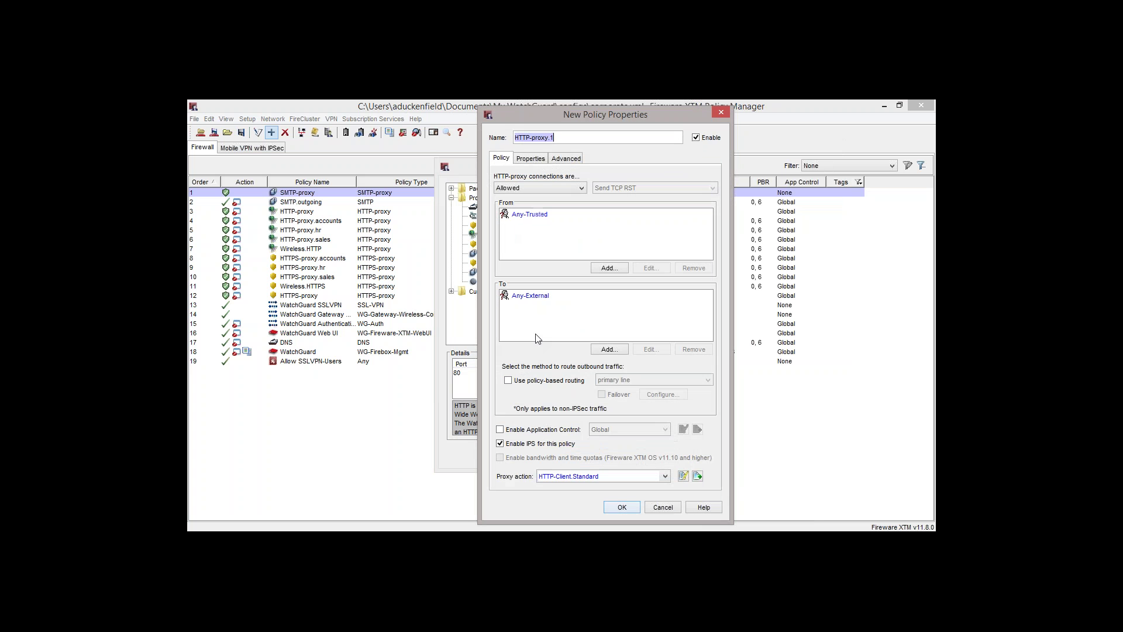
click(584, 479)
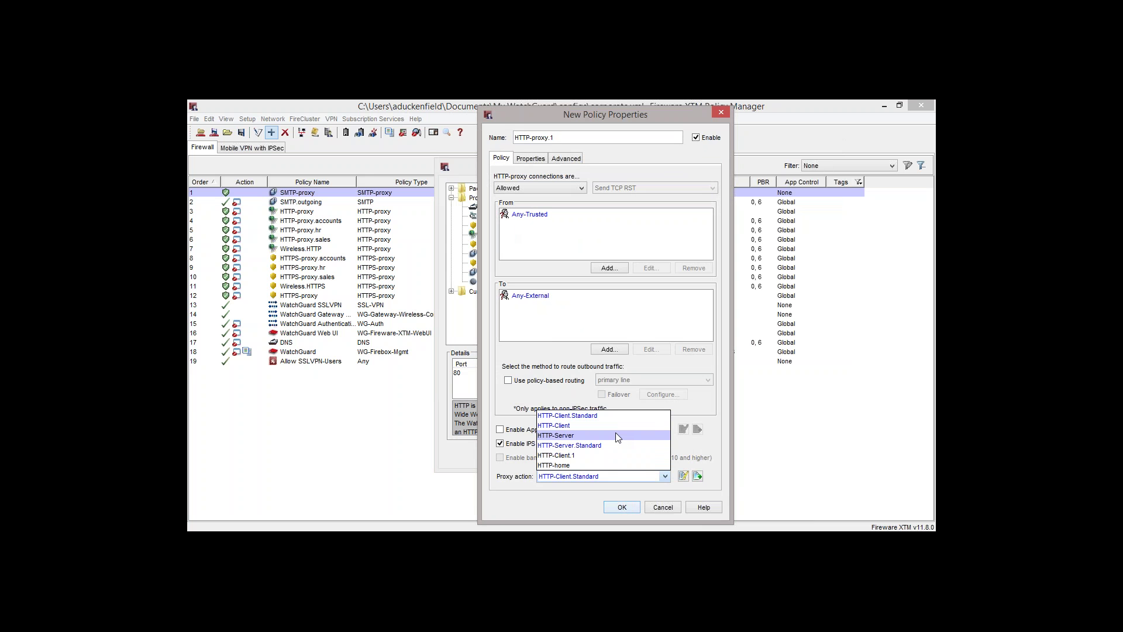
click(620, 415)
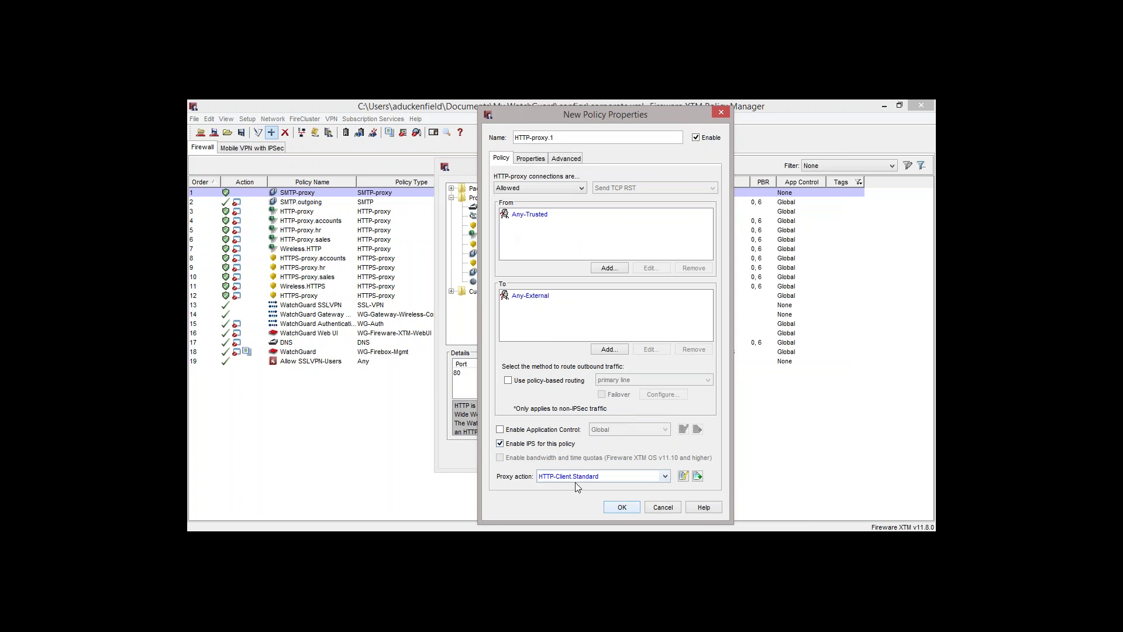
click(686, 475)
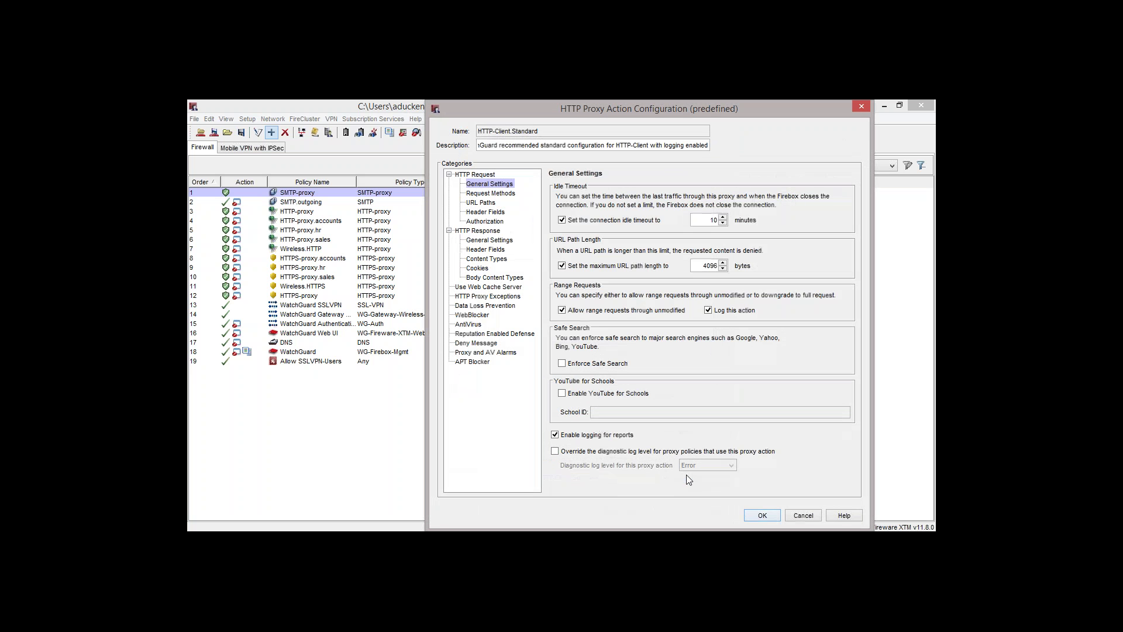
drag(651, 110, 623, 110)
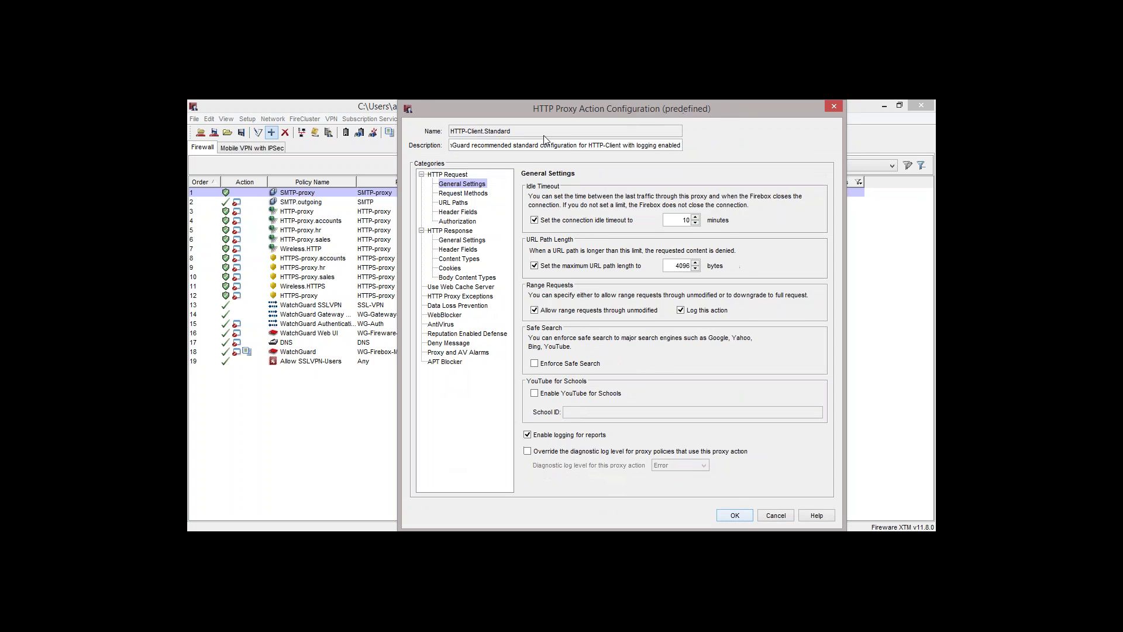
drag(504, 133, 475, 133)
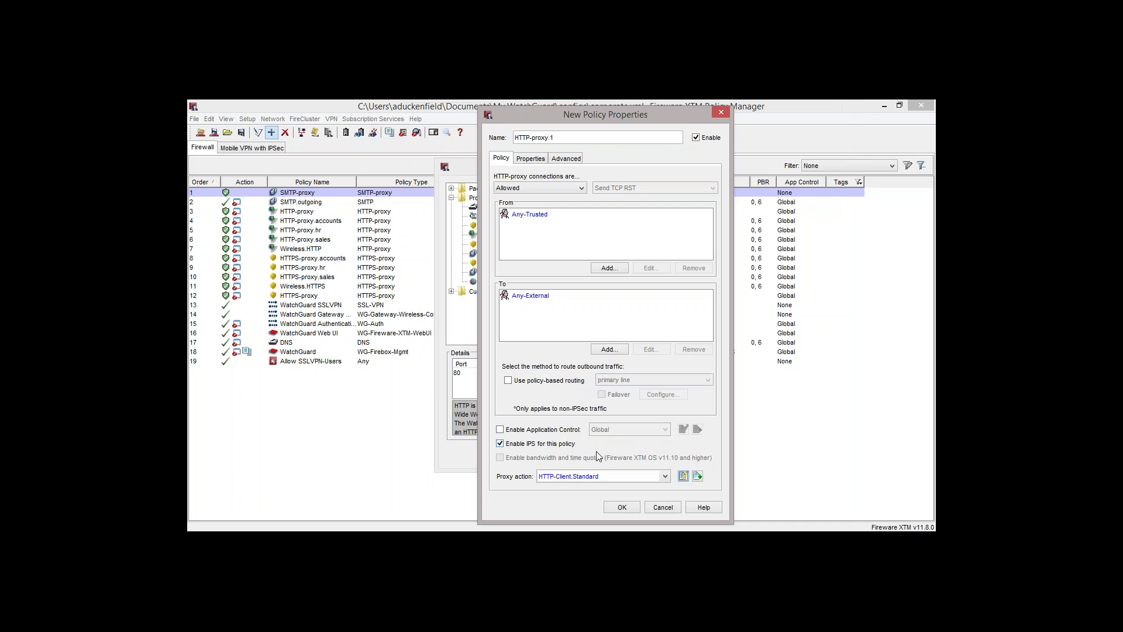
click(603, 477)
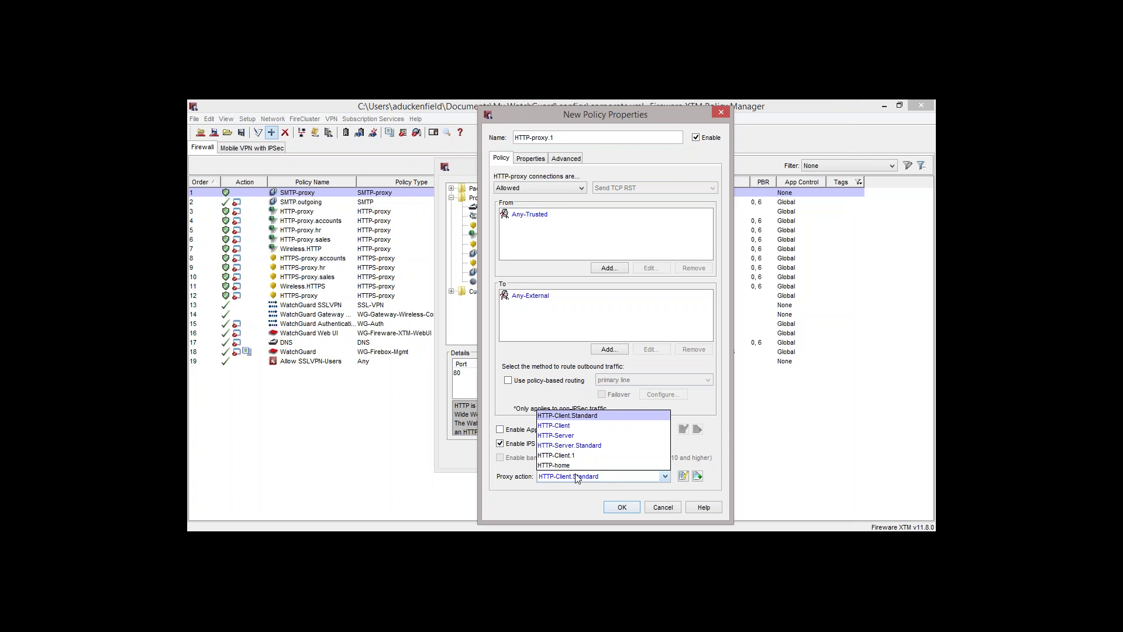
click(600, 419)
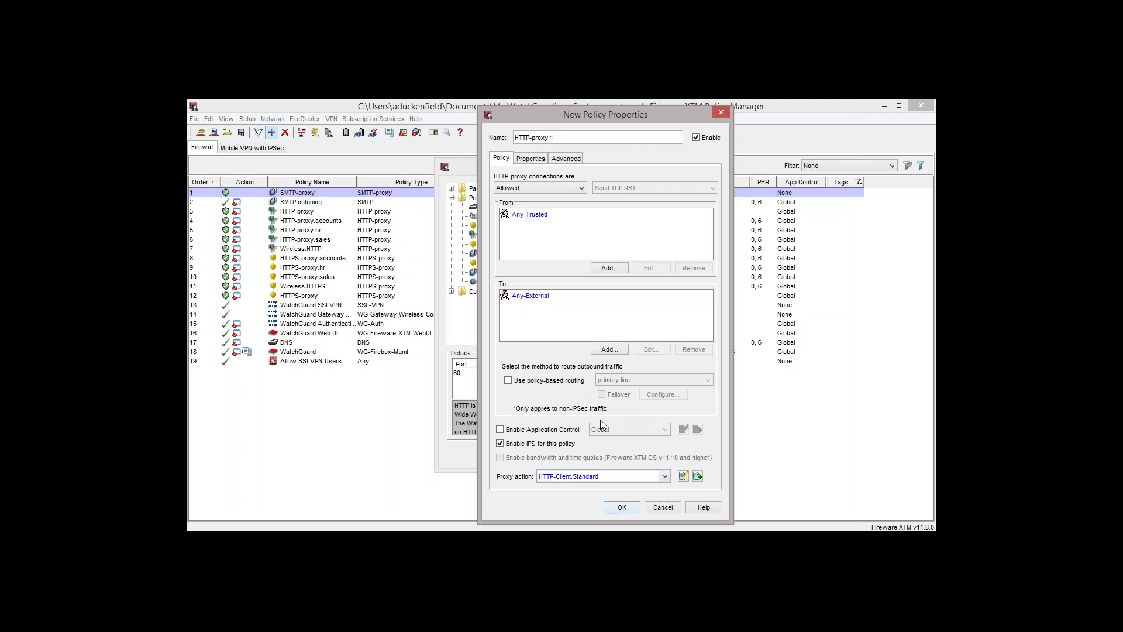
Open HTTP-Client.Standard proxy action settings and collapse, then re-expand, HTTP Request and HTTP Response
click(686, 476)
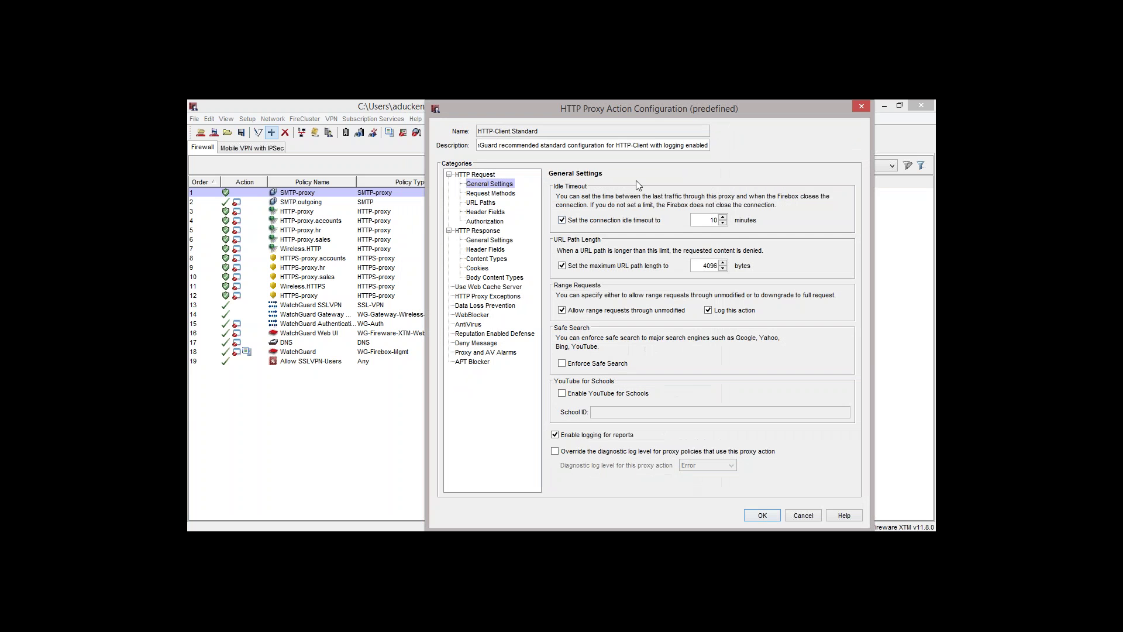
drag(647, 114, 573, 115)
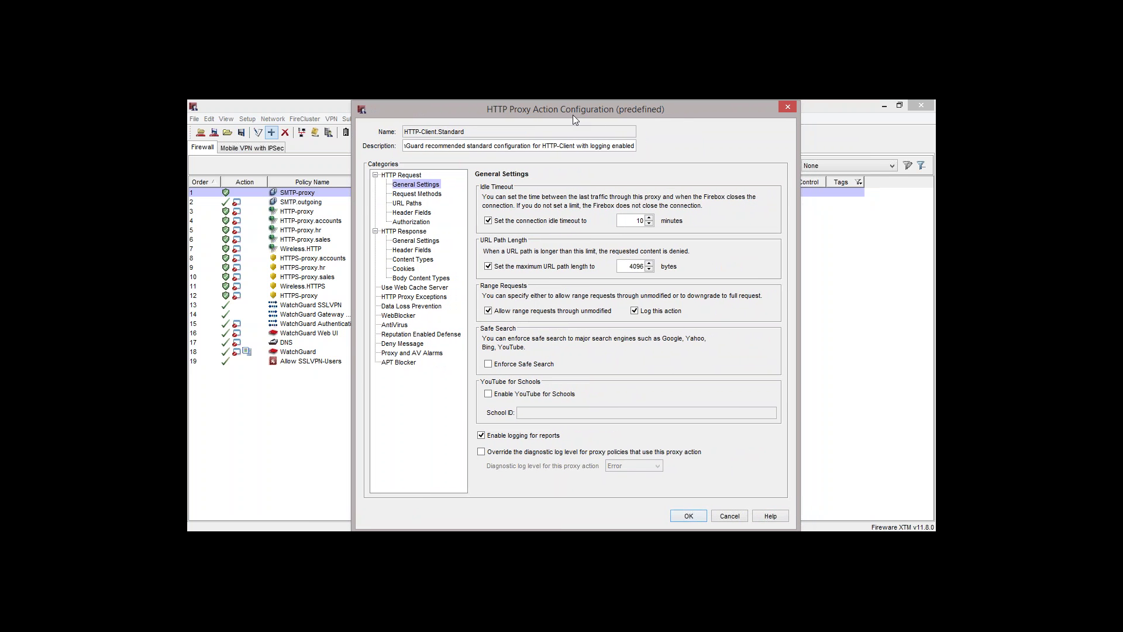
click(375, 175)
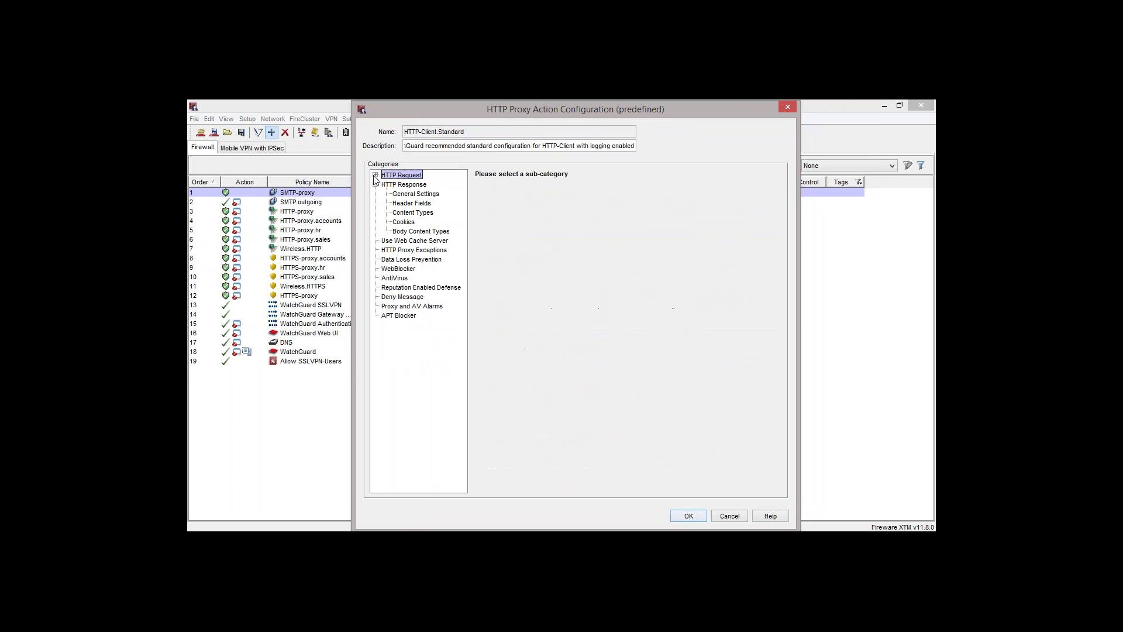
click(375, 184)
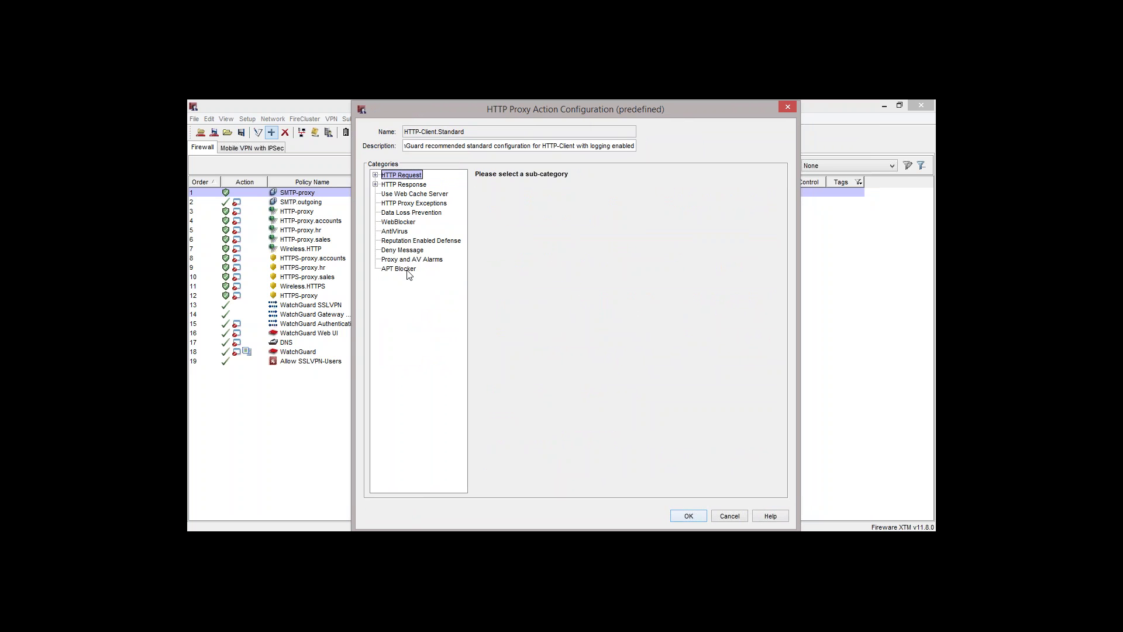
click(375, 175)
click(375, 231)
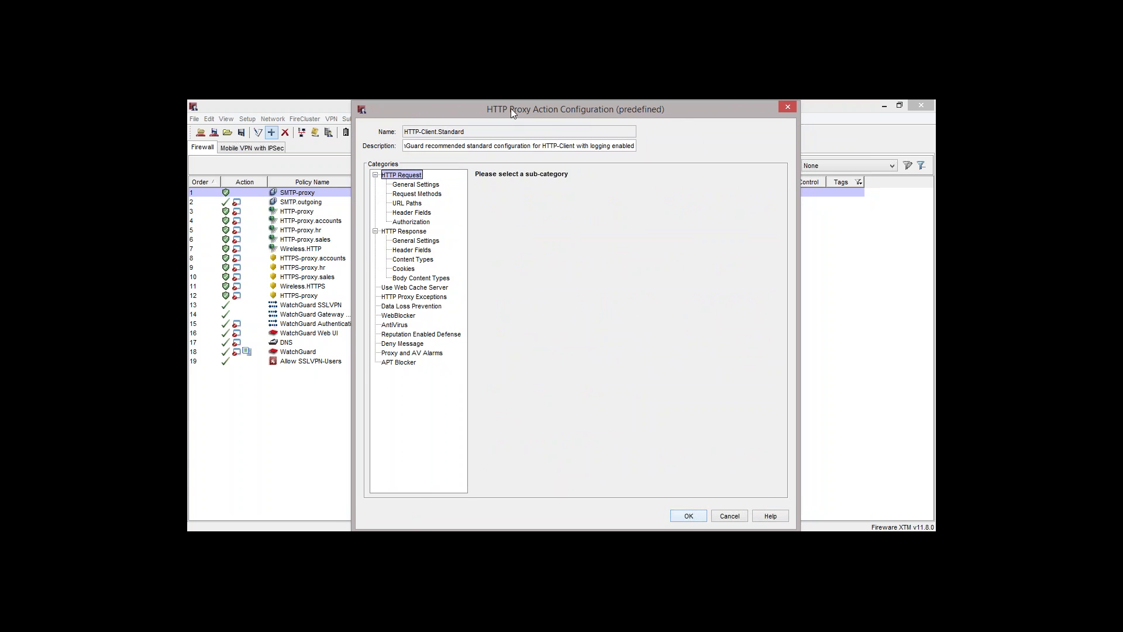
mouse_move(511, 107)
mouse_down()
mouse_move(542, 158)
mouse_move(513, 114)
mouse_up()
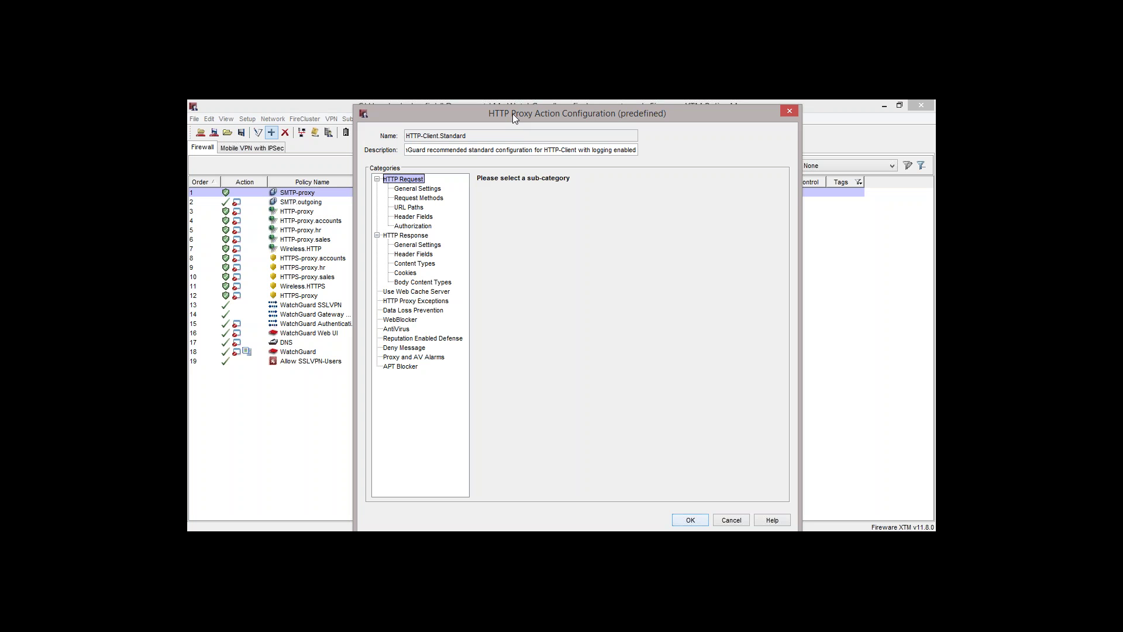
In HTTP Request General Settings, review idle timeout 10 and URL length 4096, and enforce Safe Search
click(432, 190)
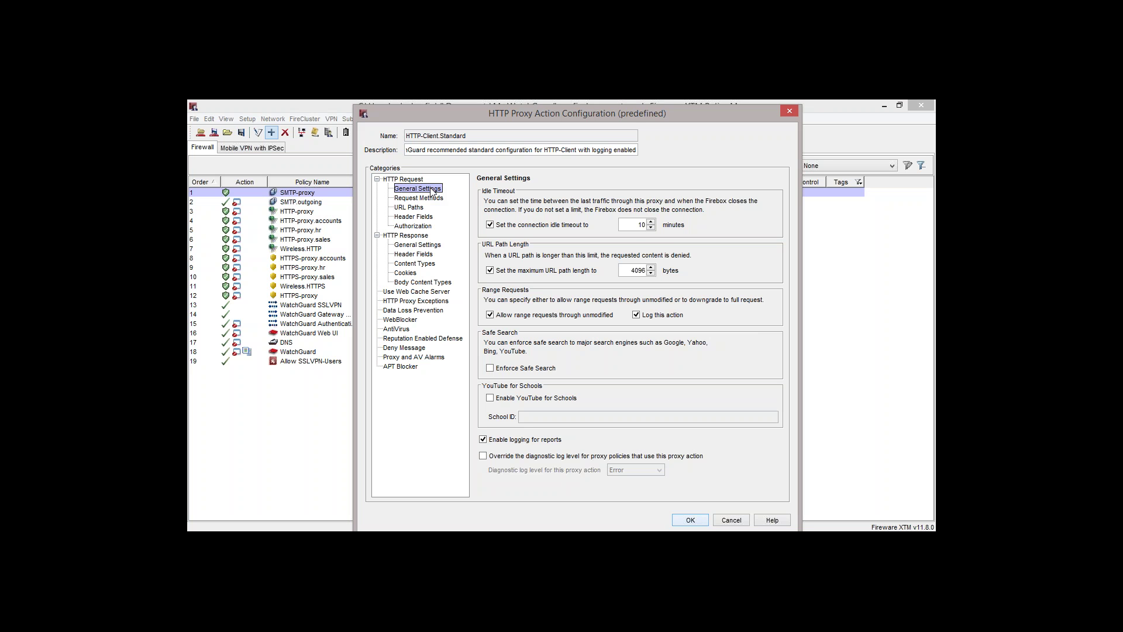
click(644, 224)
double_click(644, 225)
double_click(637, 271)
click(490, 368)
Try YouTube for Schools with a School ID, turn it back off, and show Request Methods
click(491, 398)
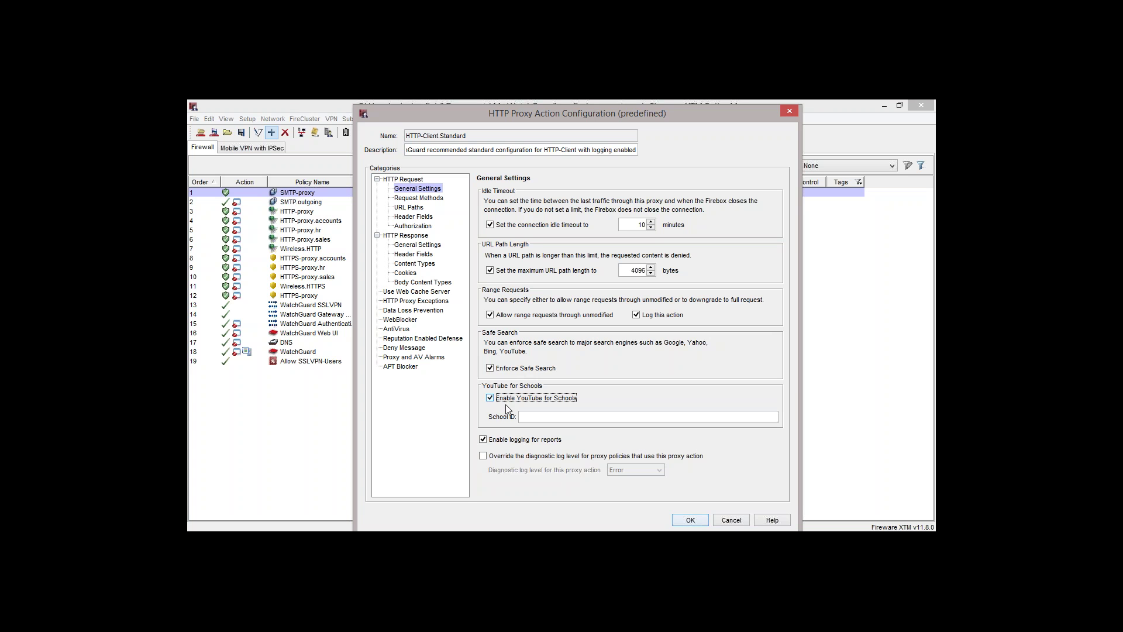
click(552, 417)
text(werjr7re77fhj4j4)
double_click(520, 416)
click(489, 400)
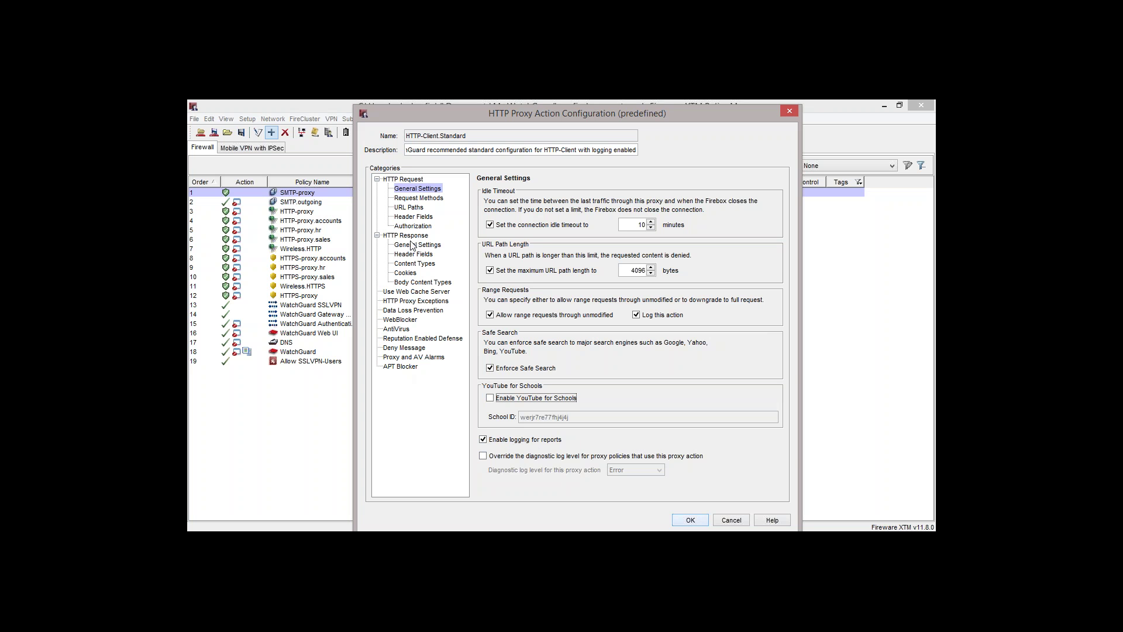
click(483, 440)
click(431, 199)
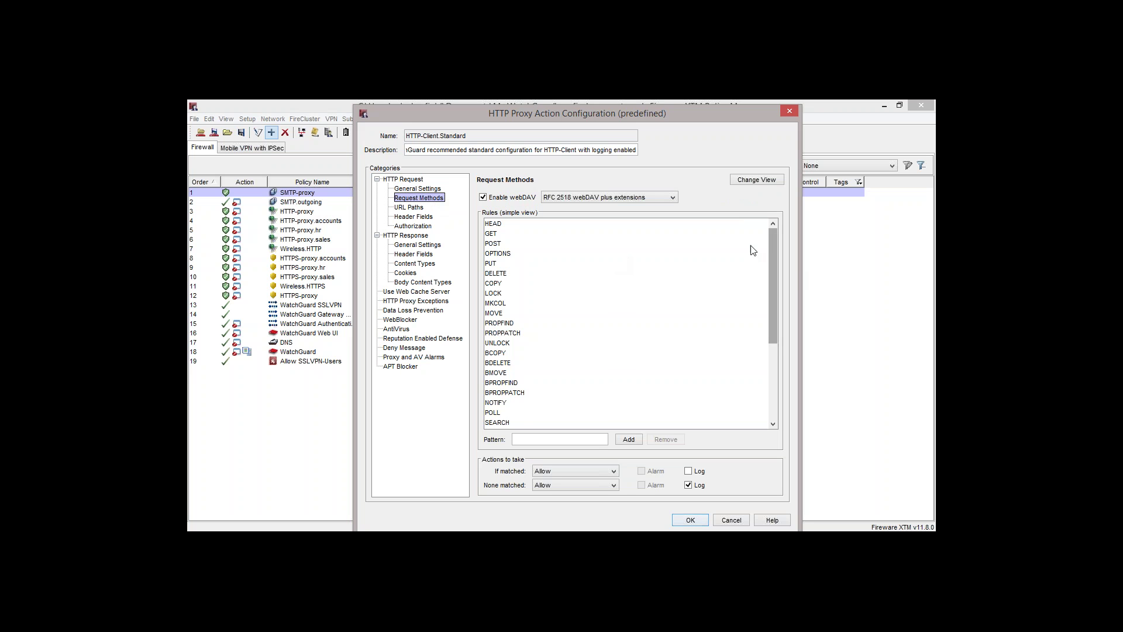
Remove the POST method from the request method rules, confirming the deletion
drag(774, 245, 494, 247)
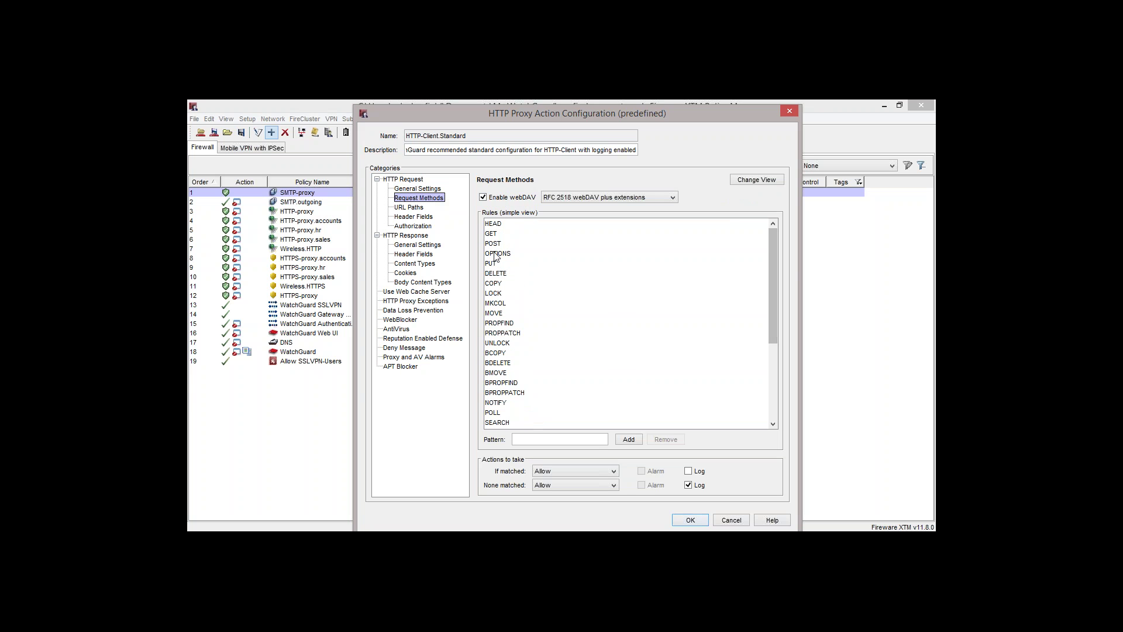
click(495, 245)
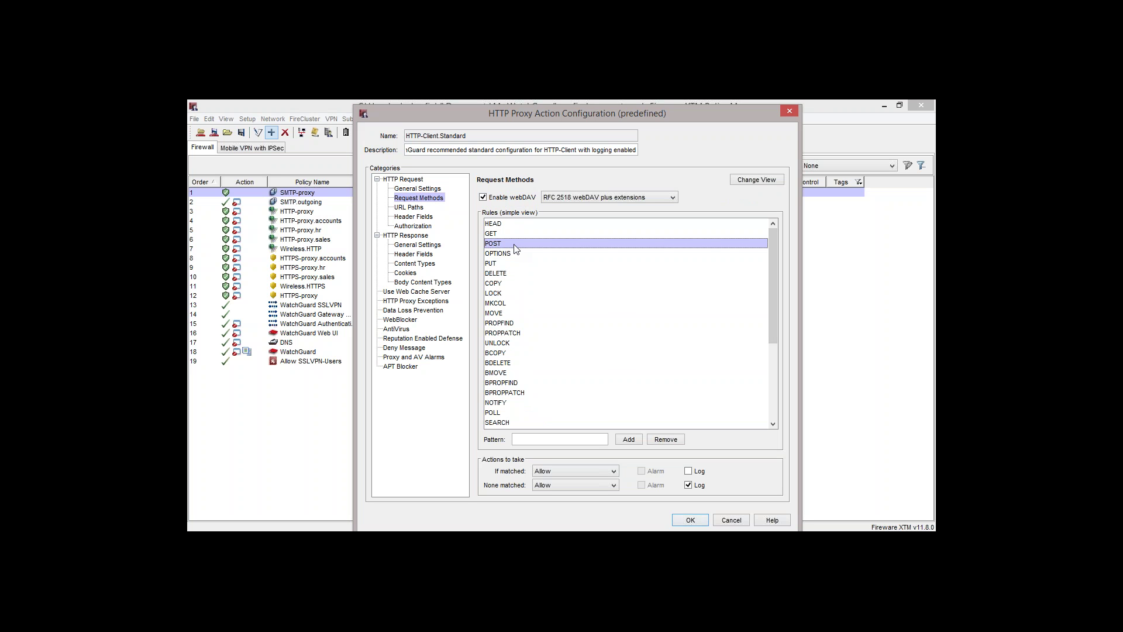
click(665, 440)
click(563, 340)
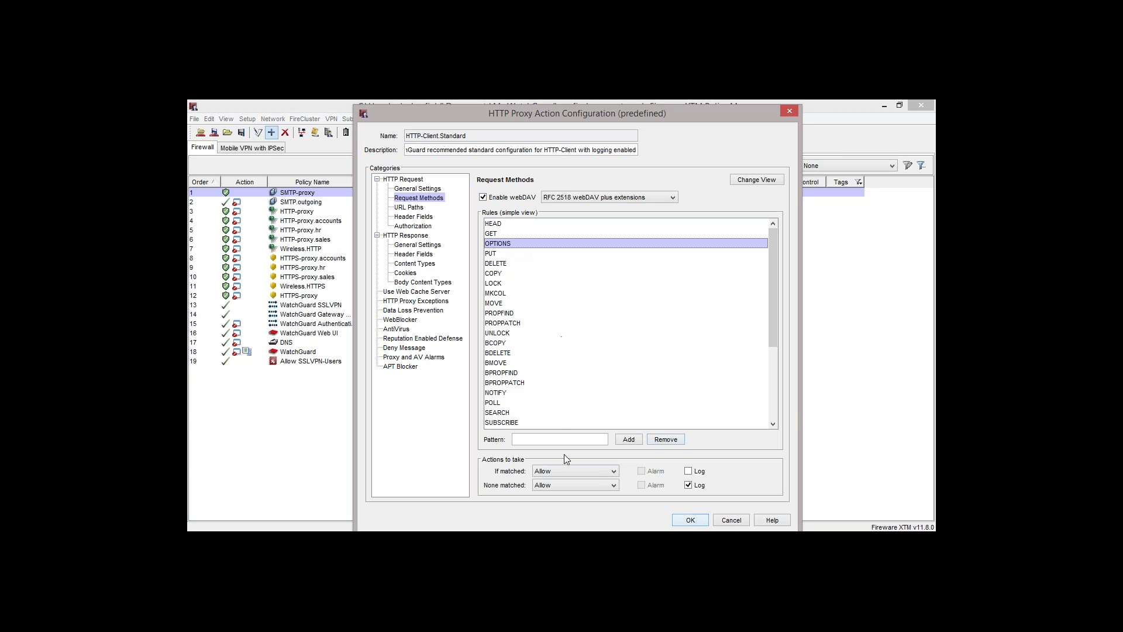
Deny requests matching no method rule, remove the PUT method, then show URL Paths
click(544, 489)
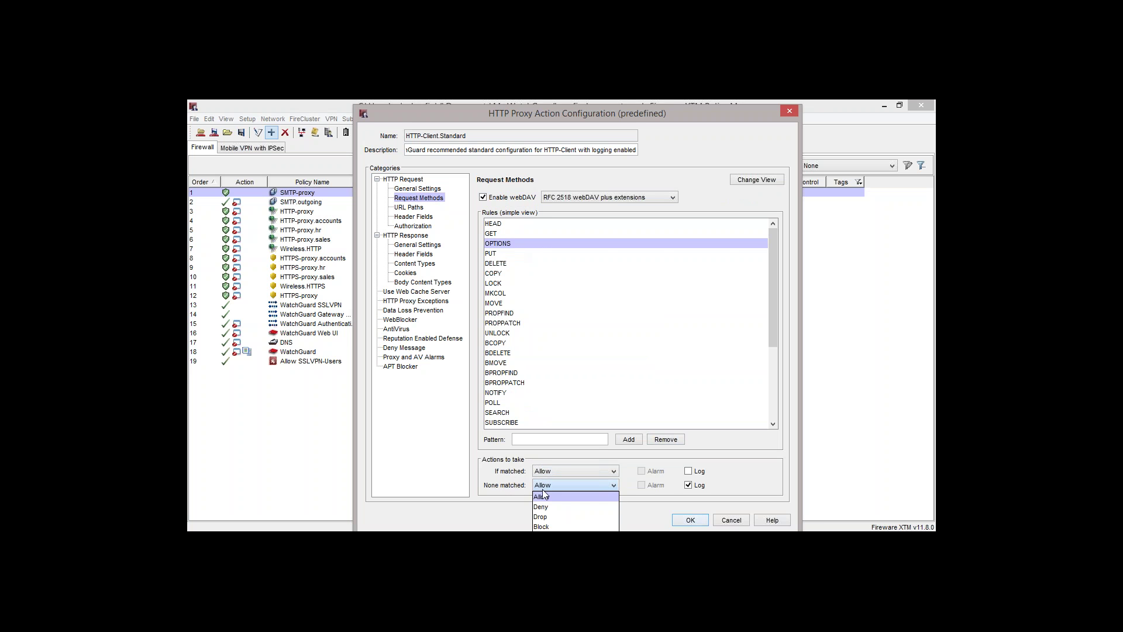
click(544, 507)
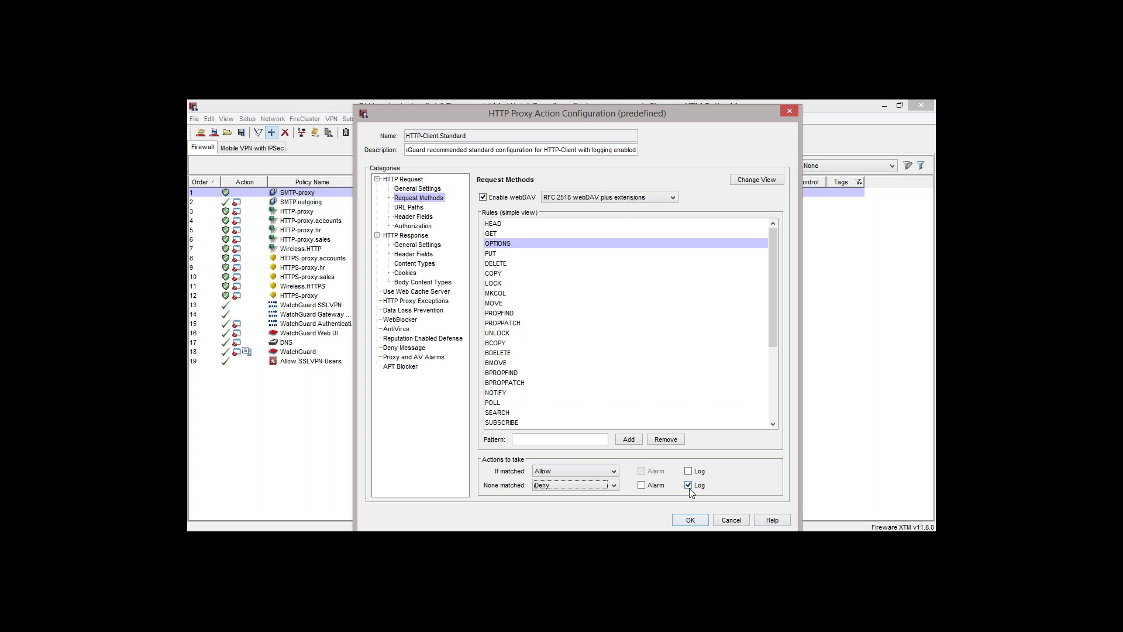
click(496, 253)
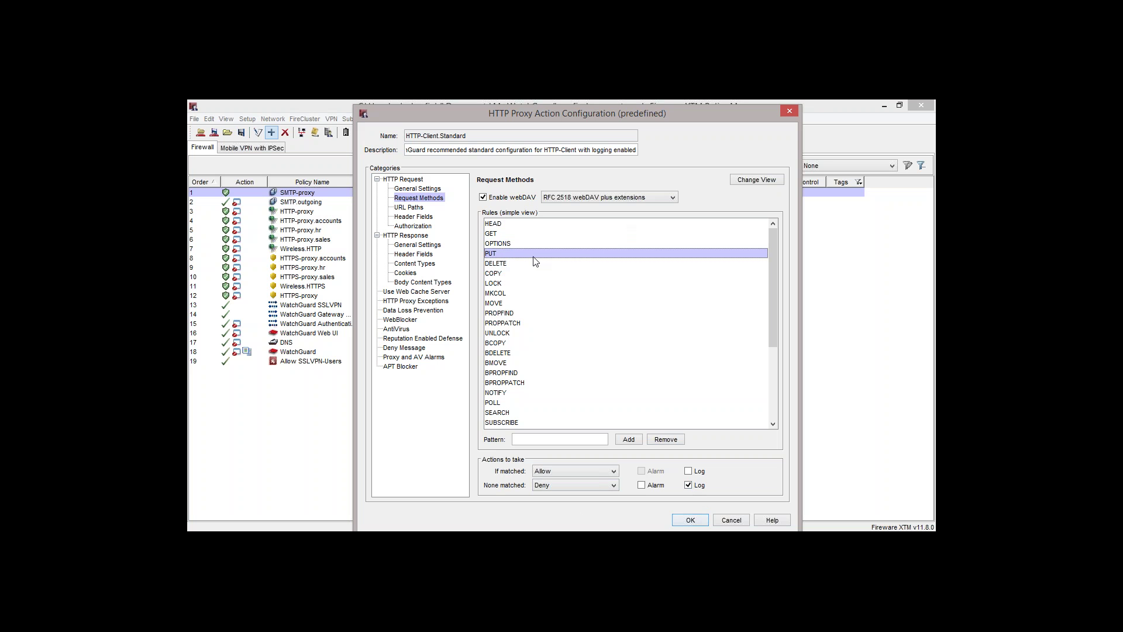
click(670, 440)
click(556, 338)
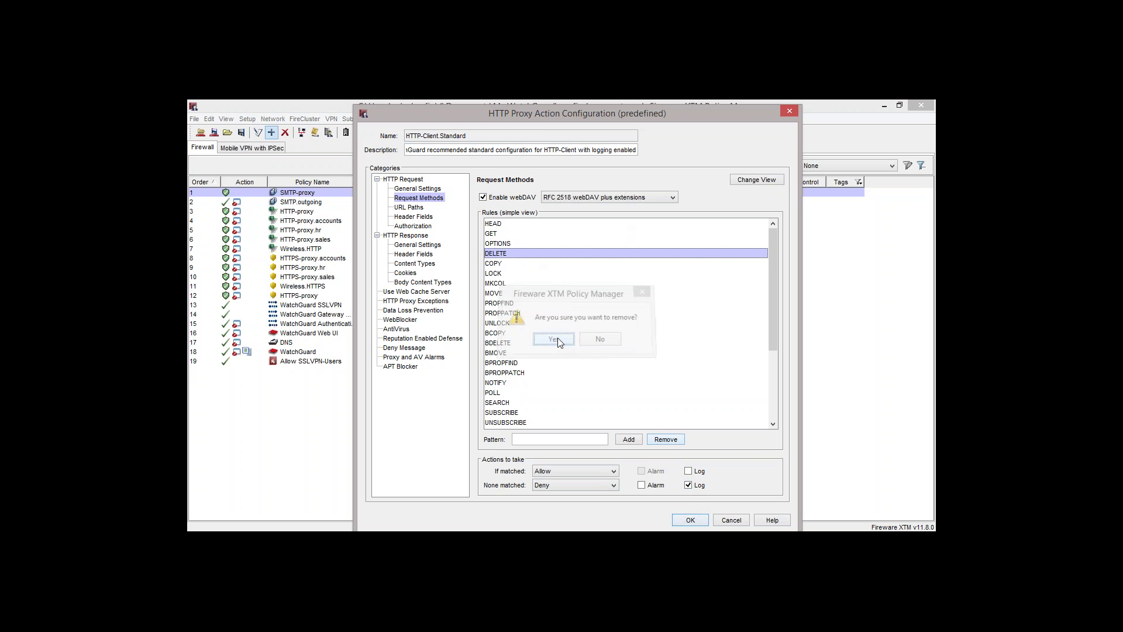
mouse_move(538, 117)
mouse_down()
mouse_move(518, 147)
mouse_move(544, 122)
mouse_up()
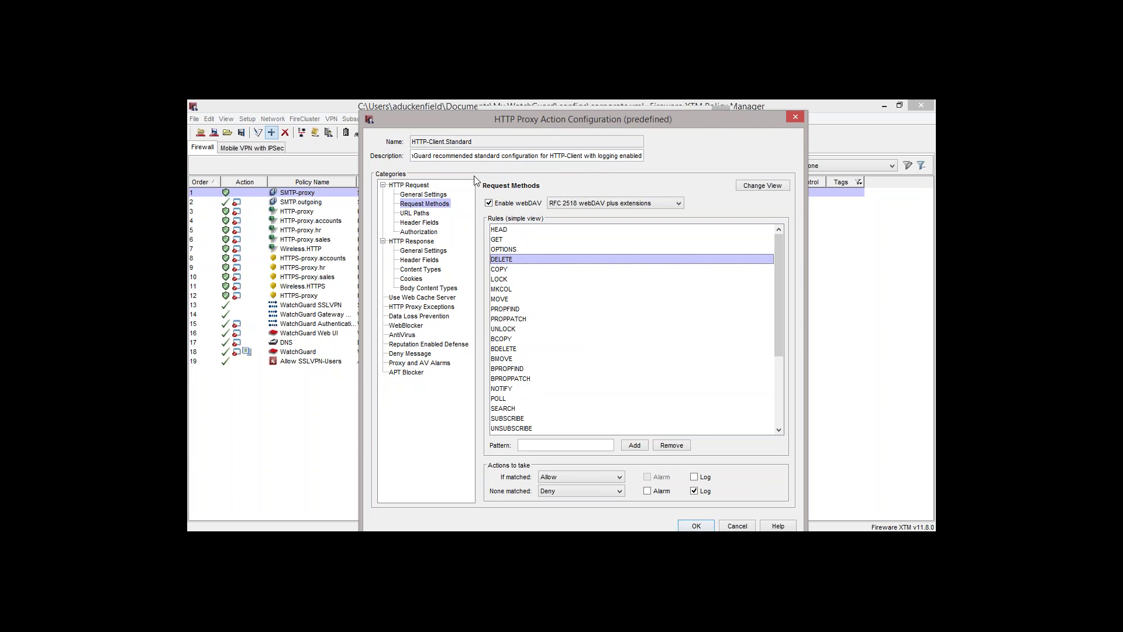
click(422, 213)
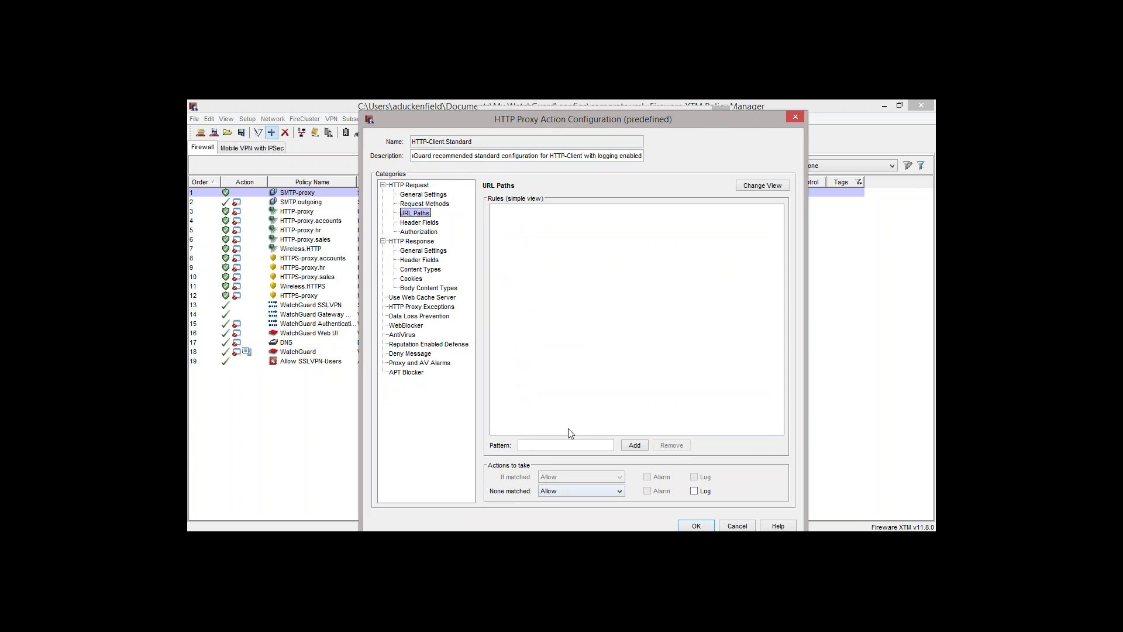
Add a *facebook* URL path rule and set matched requests to Deny
click(572, 445)
text(*facebook*)
click(643, 448)
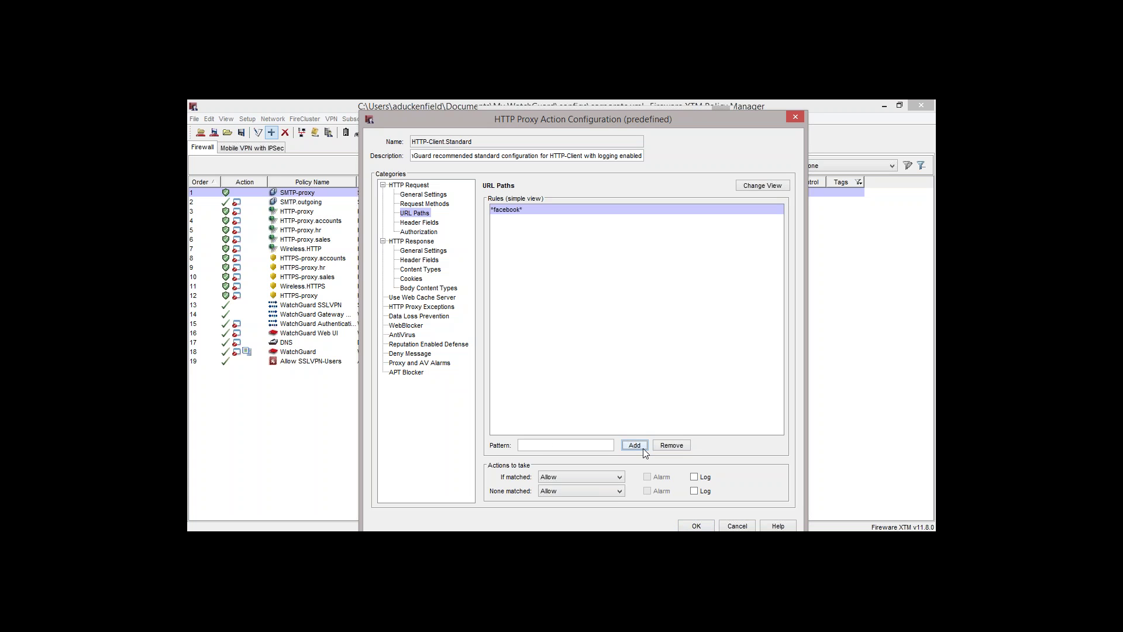
click(568, 477)
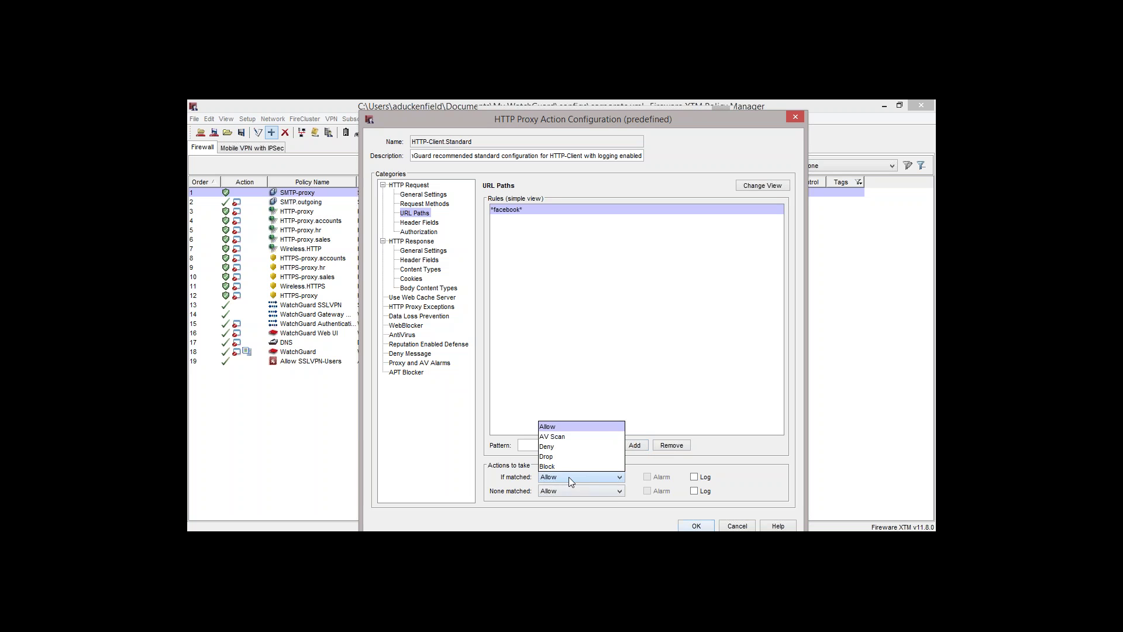
click(573, 447)
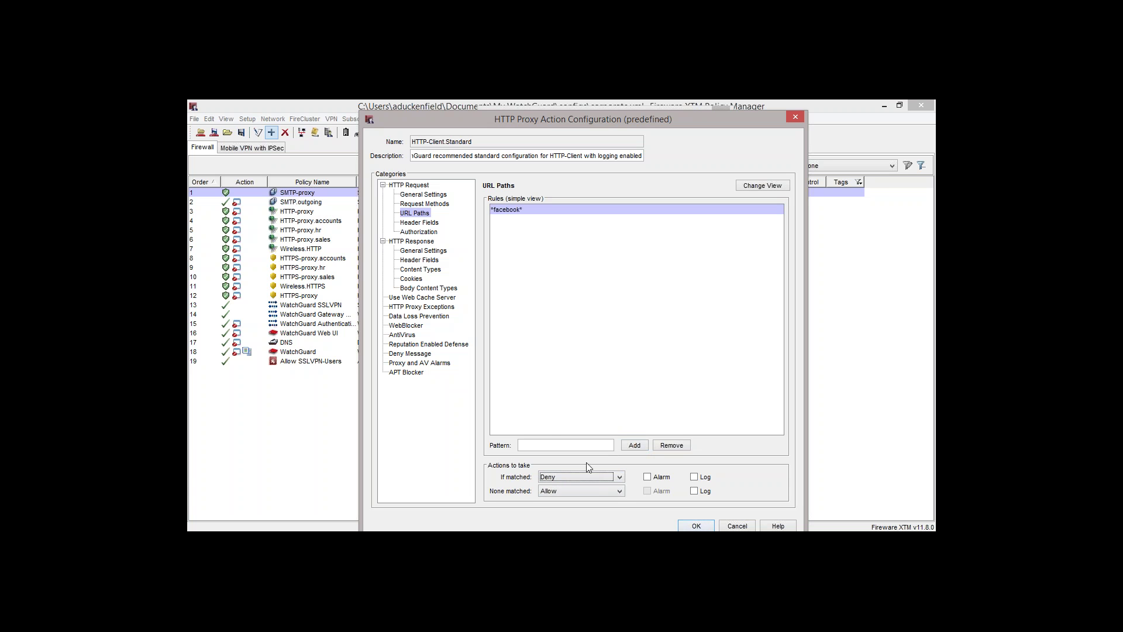
Try AV Scan for matched and unmatched requests, then restore Deny and Allow
click(613, 477)
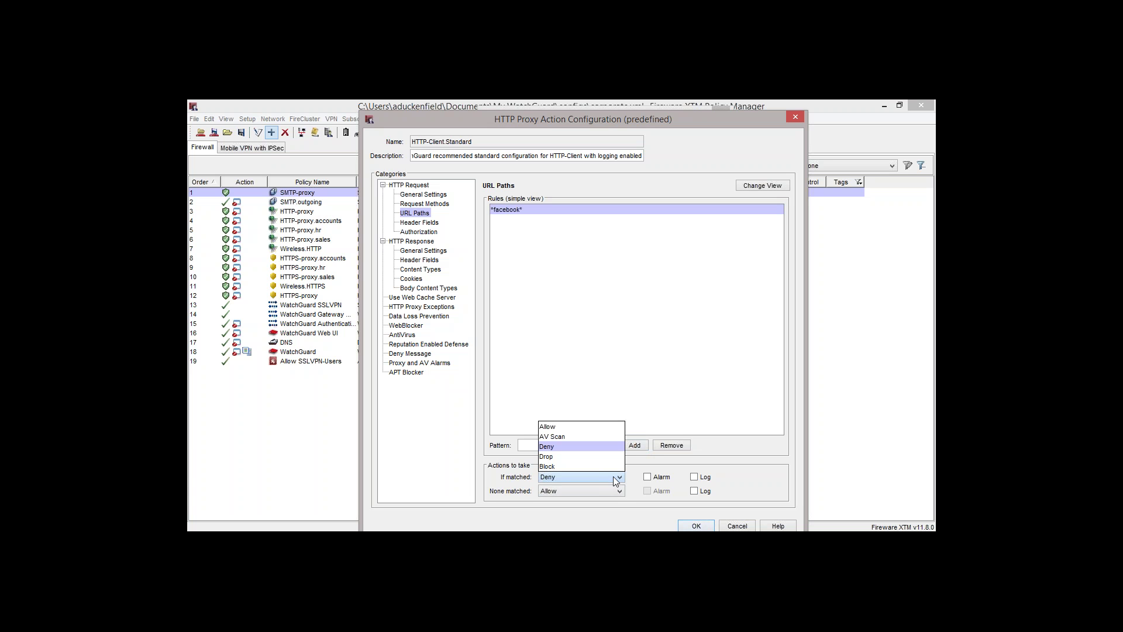
click(609, 443)
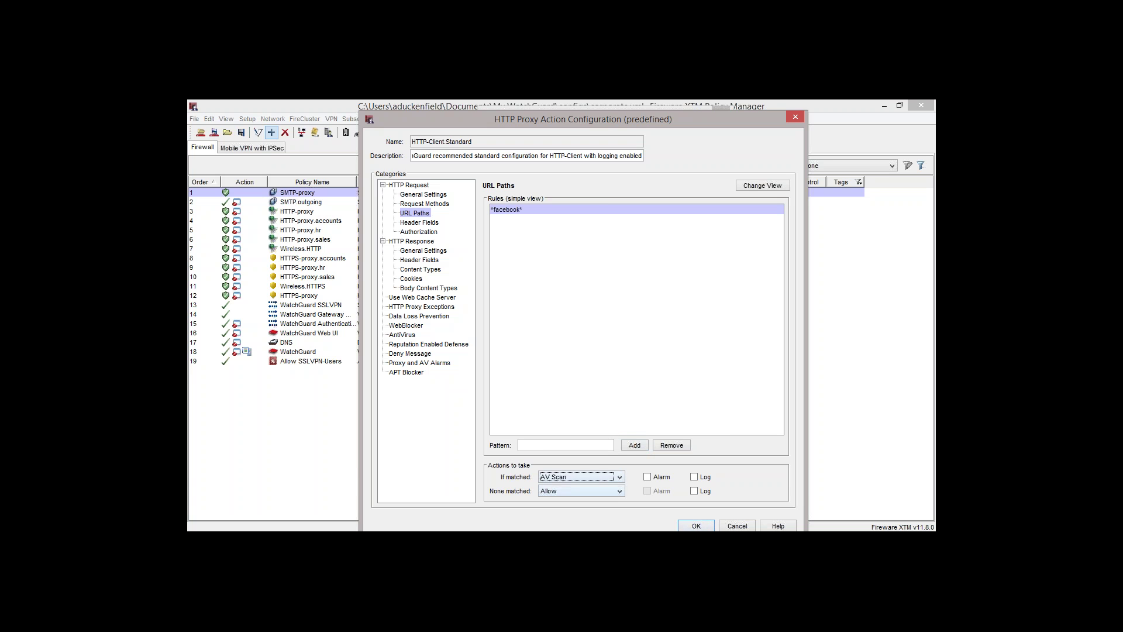
click(600, 491)
click(595, 451)
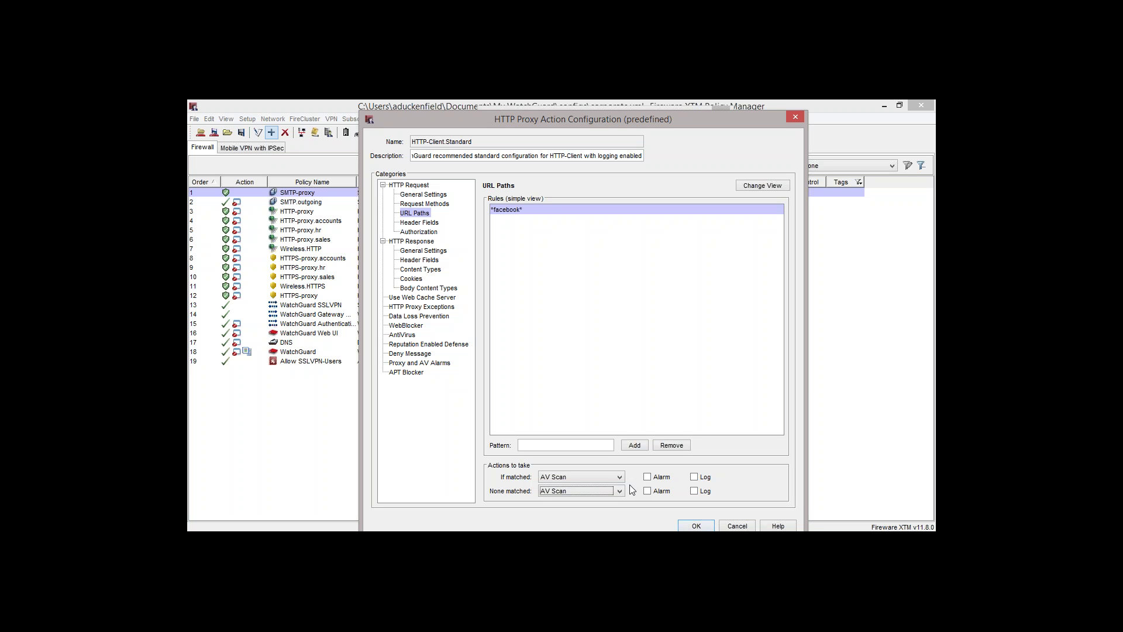
click(620, 491)
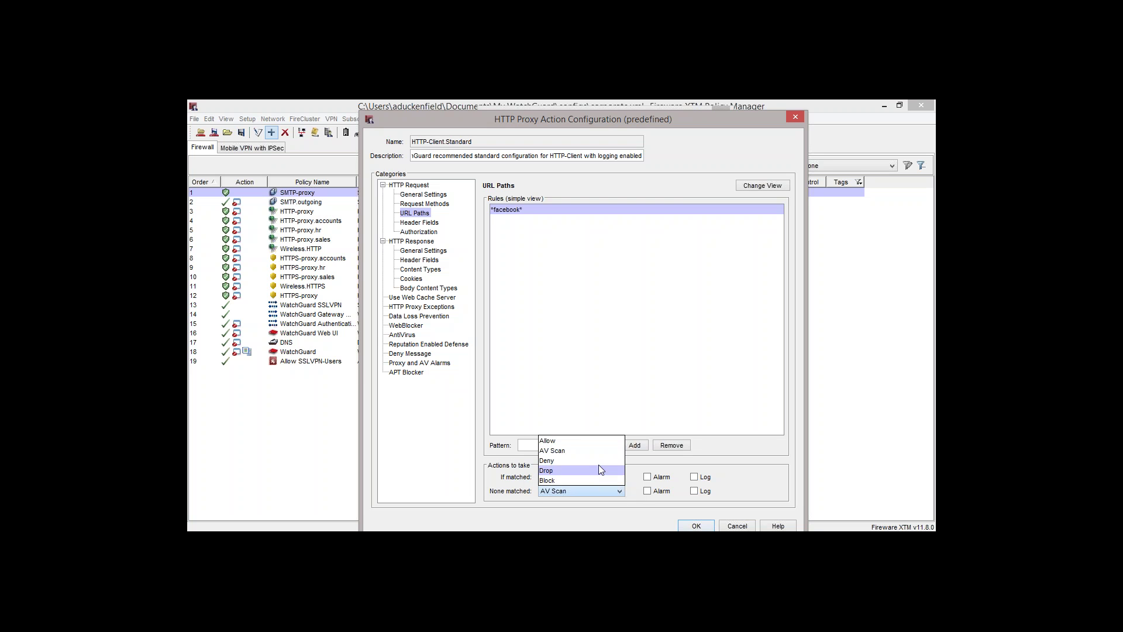
click(597, 441)
click(619, 476)
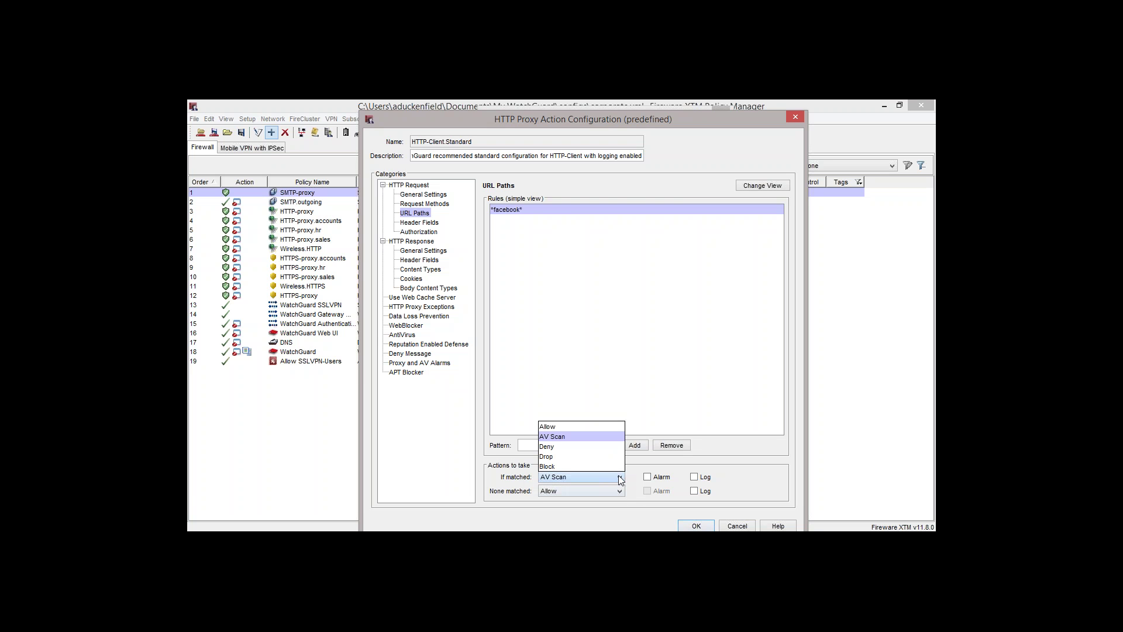
click(594, 445)
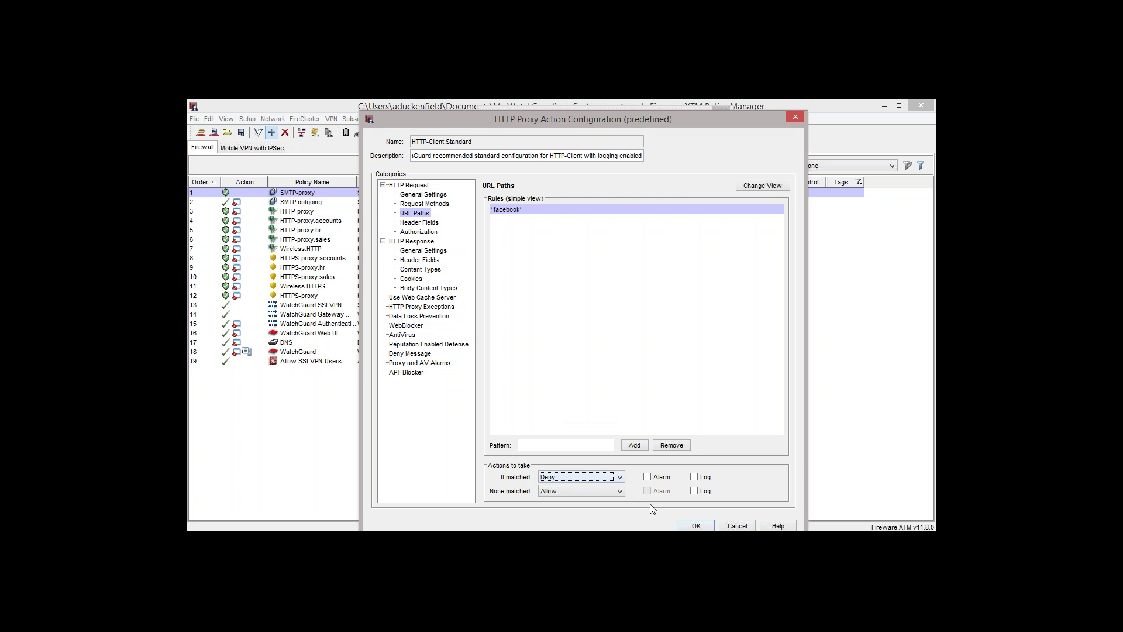
click(620, 478)
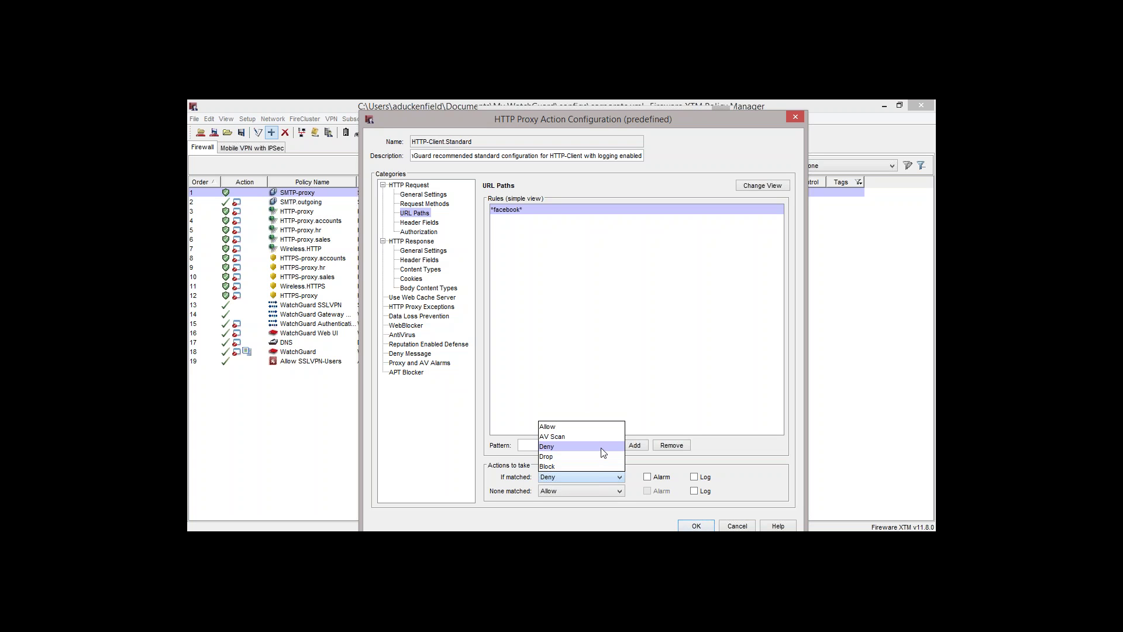
Keep Deny for matched URL paths and show the Header Fields rules (From, Via, Referer)
click(603, 452)
click(432, 223)
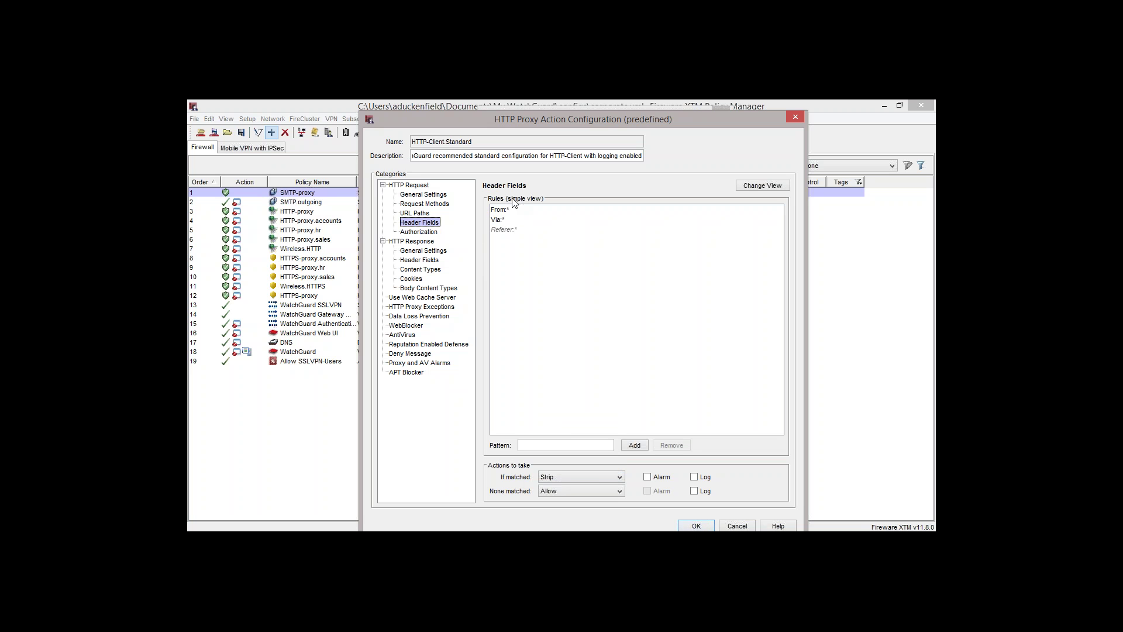
Display the Authorization rules and select the Basic, Passport1.4 and NTLM rows in turn
click(416, 233)
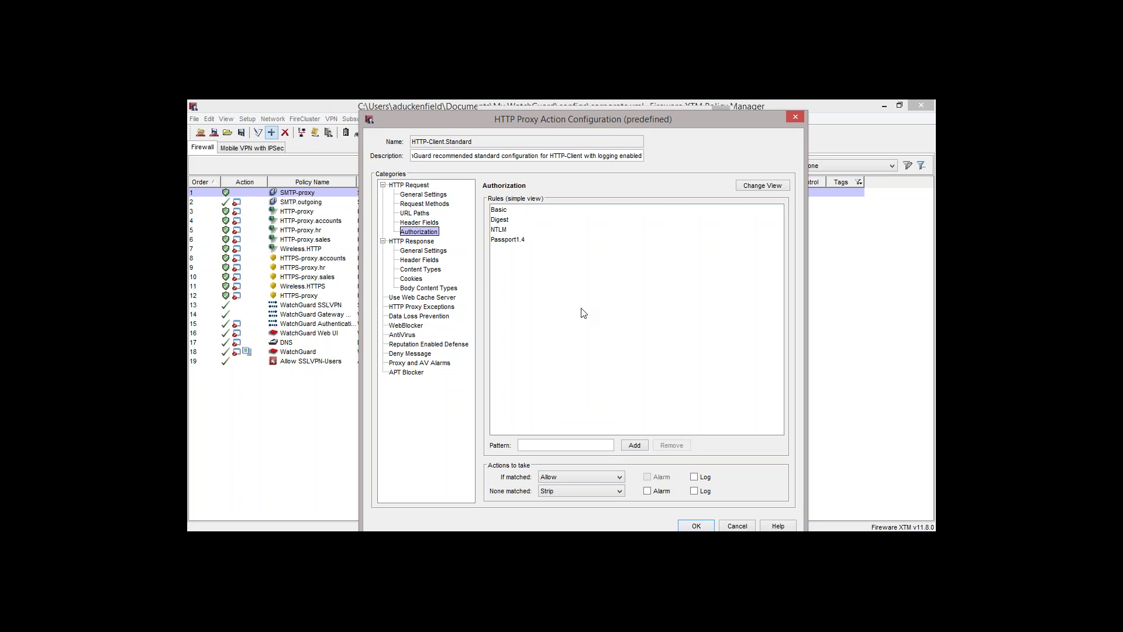
click(516, 206)
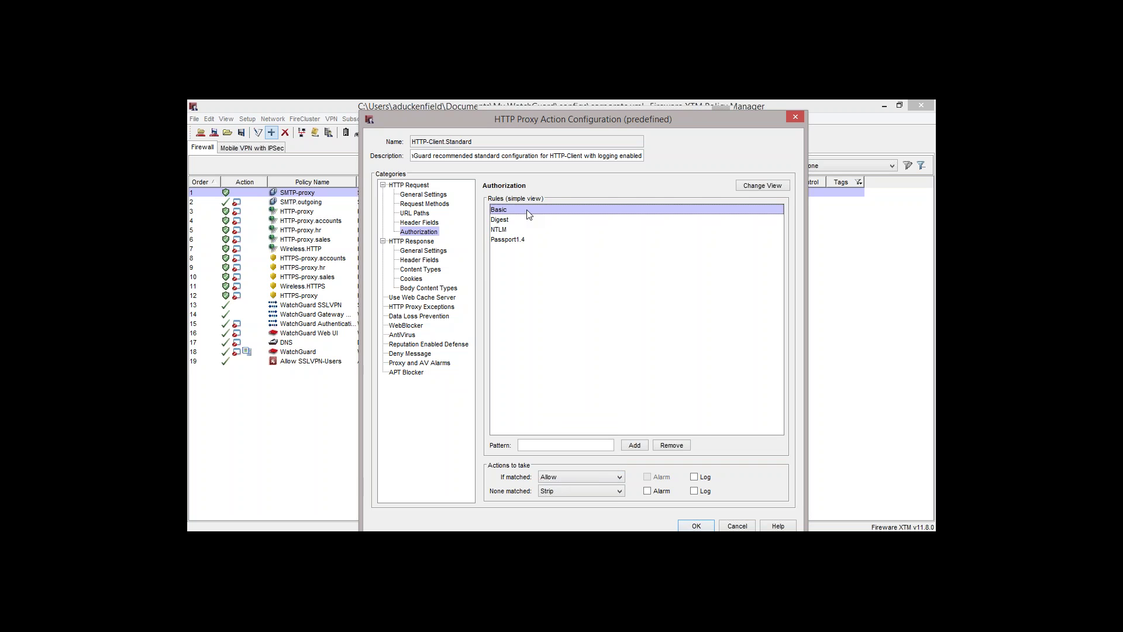
click(525, 240)
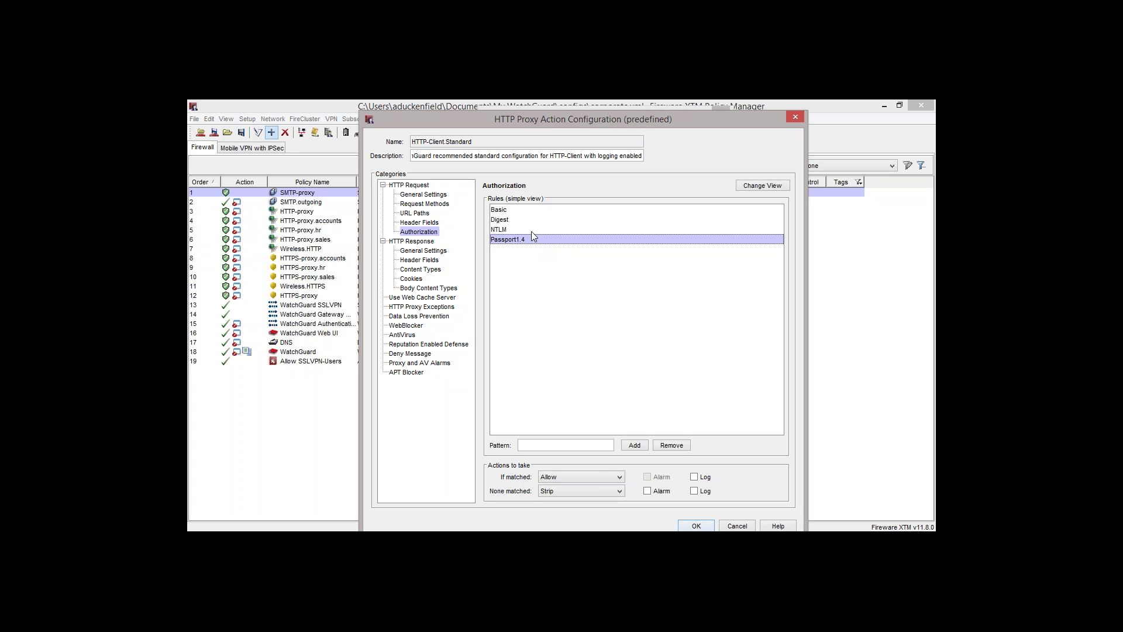
click(531, 229)
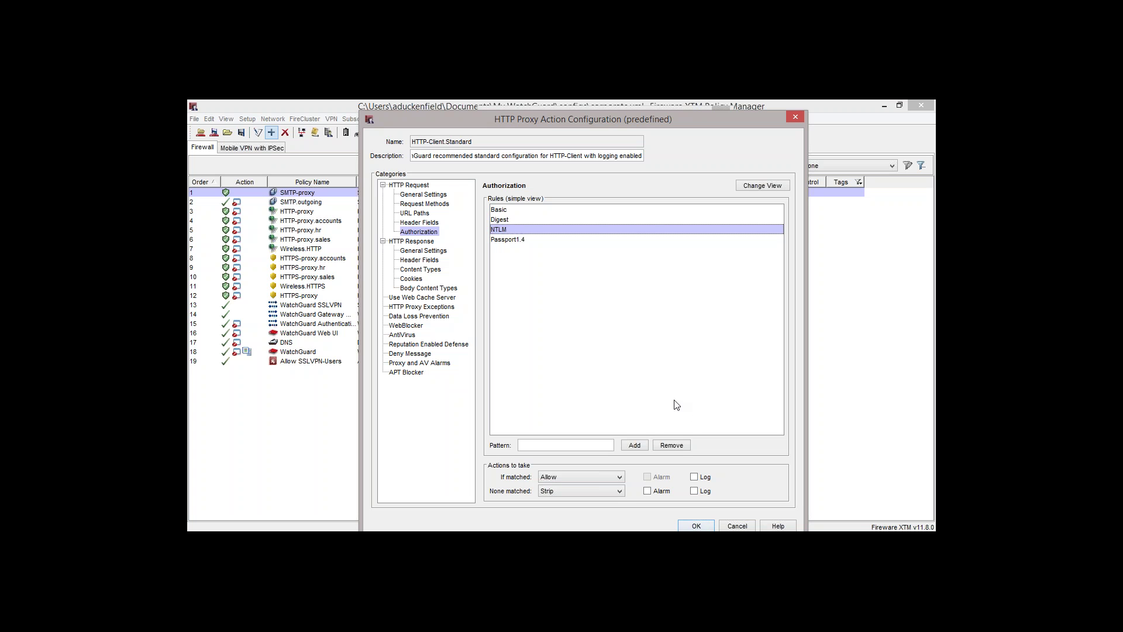
Remove the NTLM authorization rule, log unmatched authorization, then view HTTP Response general settings
click(673, 445)
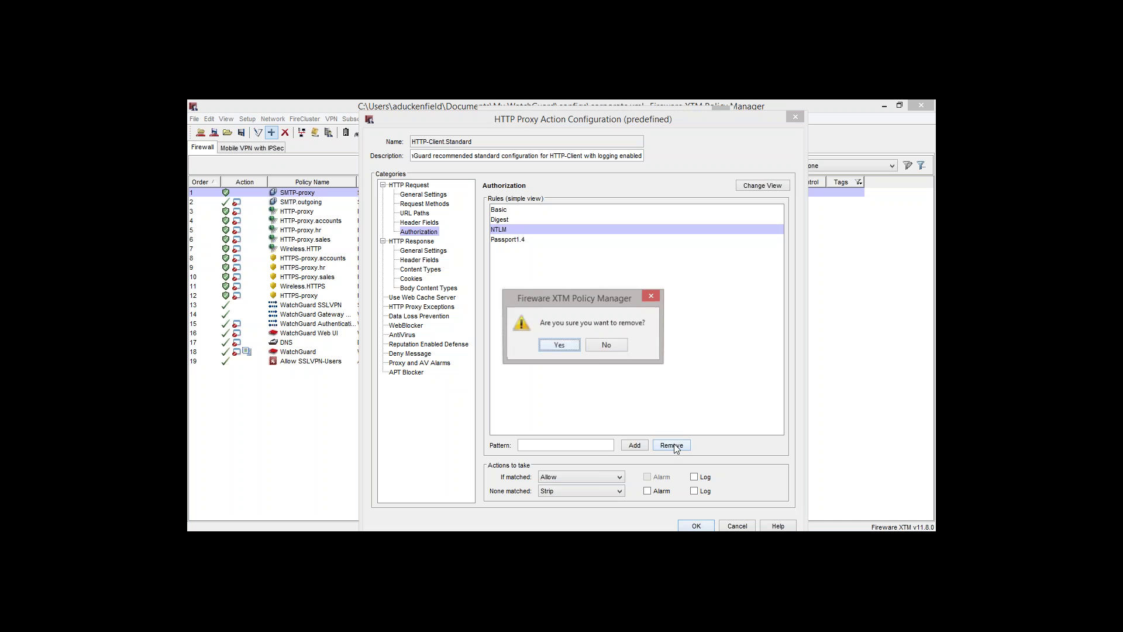
click(563, 349)
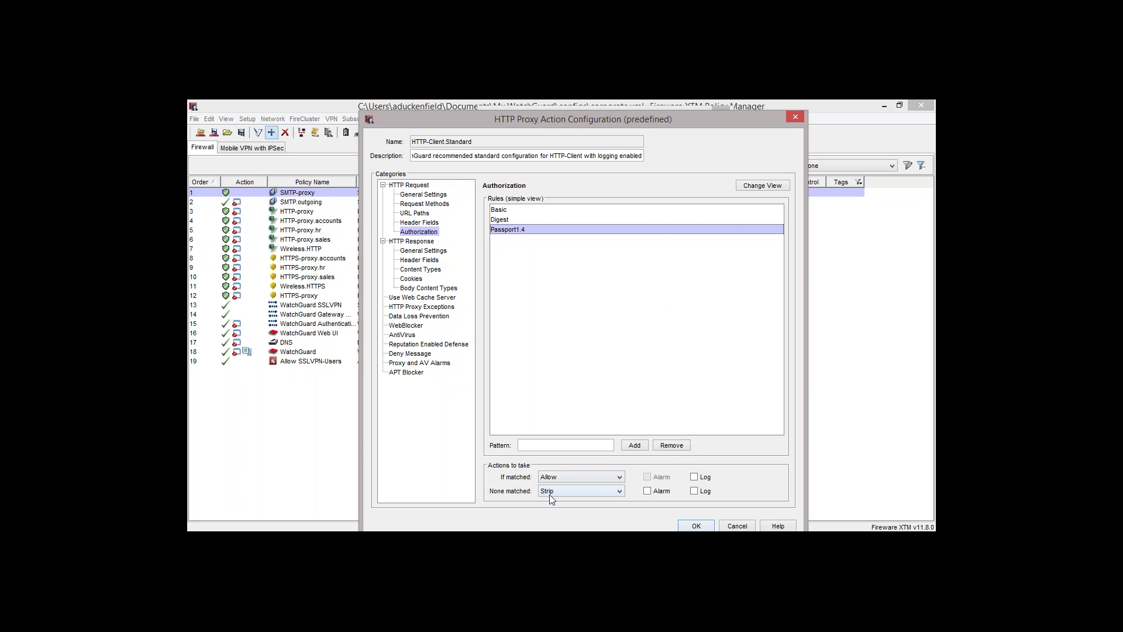
click(694, 491)
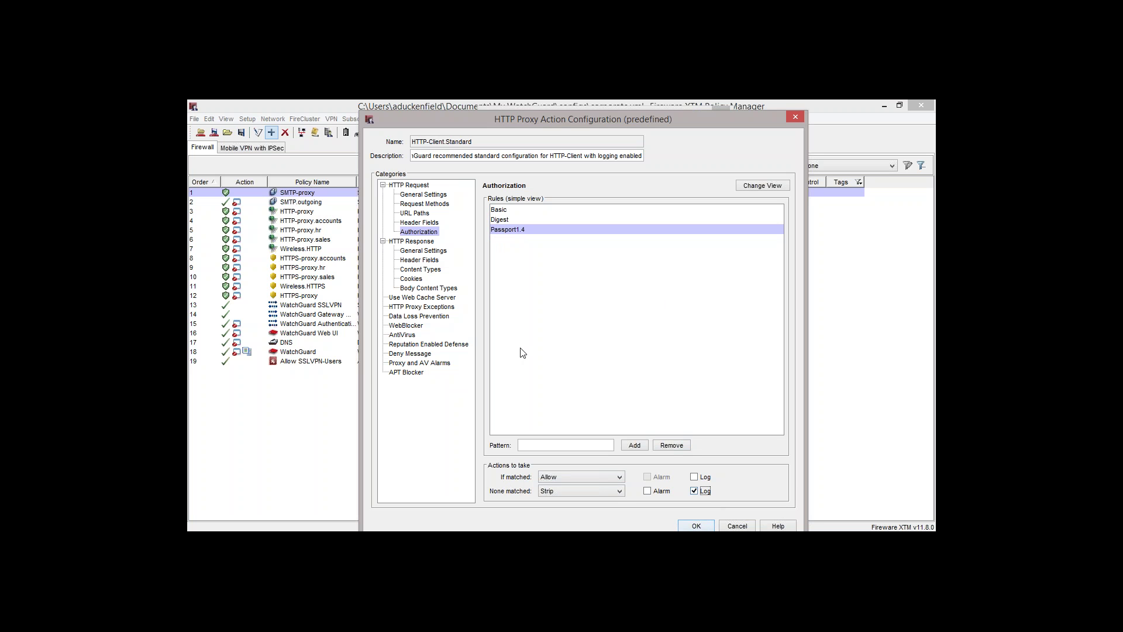
click(426, 251)
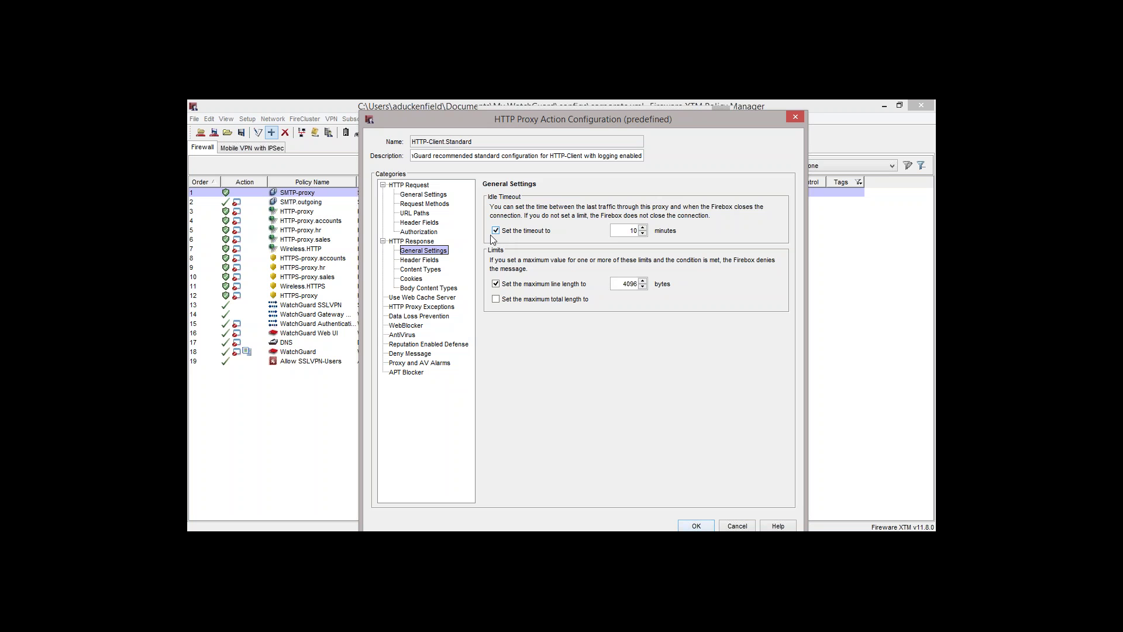
Review the HTTP Response header field rules and log headers matching no rule
click(417, 261)
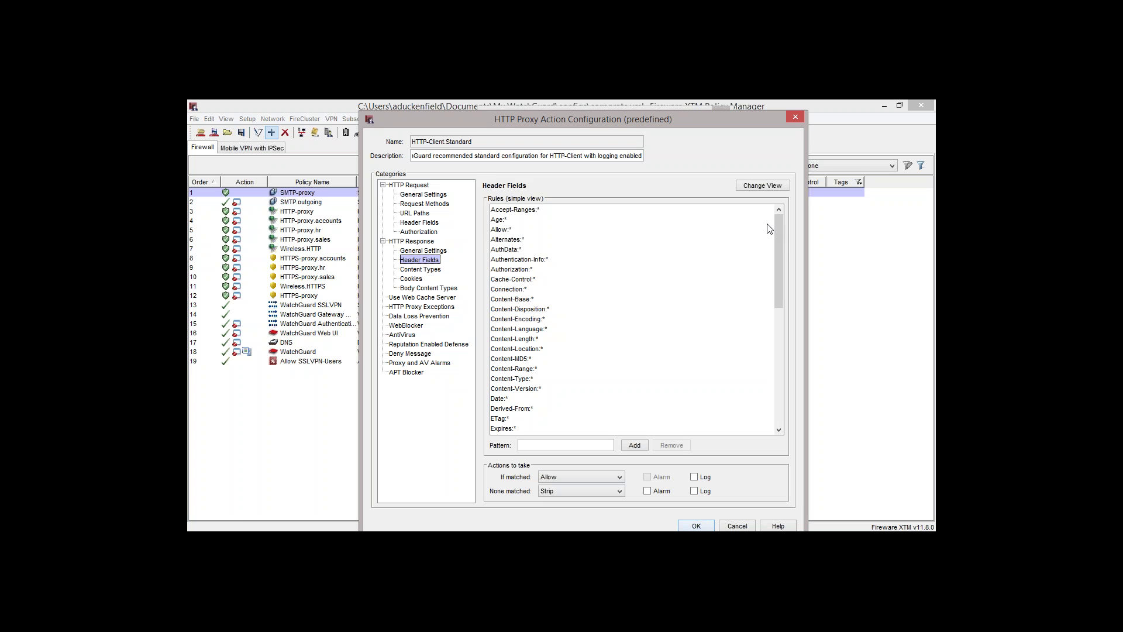
drag(782, 227, 787, 260)
drag(783, 303, 773, 250)
click(694, 492)
Show the response Content Types, select image/*, and switch the list to advanced view
click(423, 271)
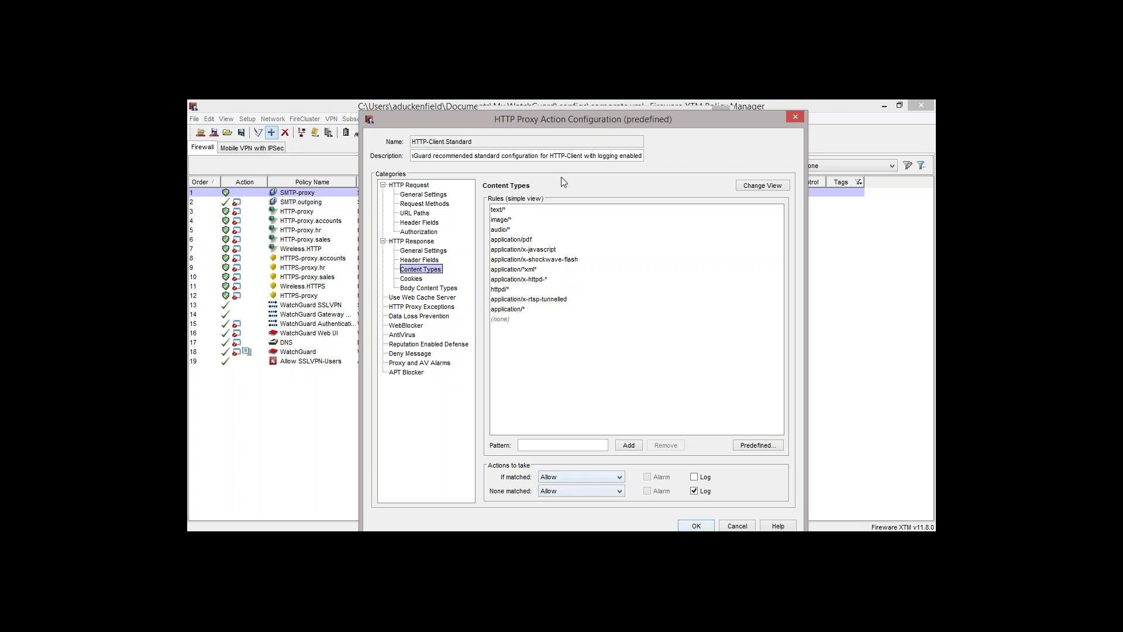
click(517, 222)
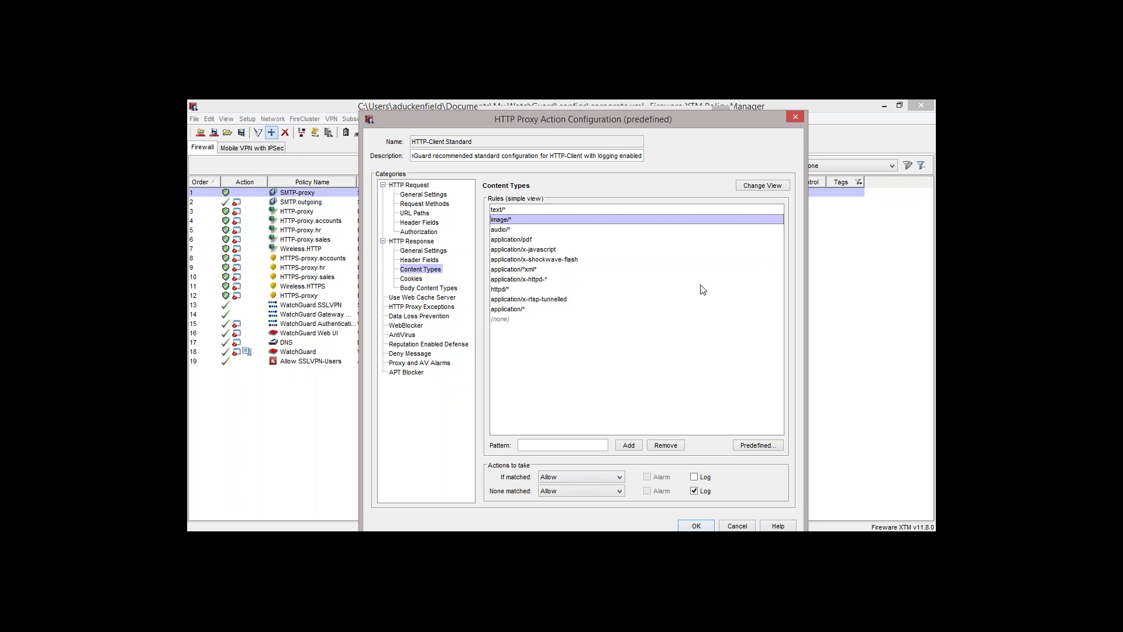
click(755, 188)
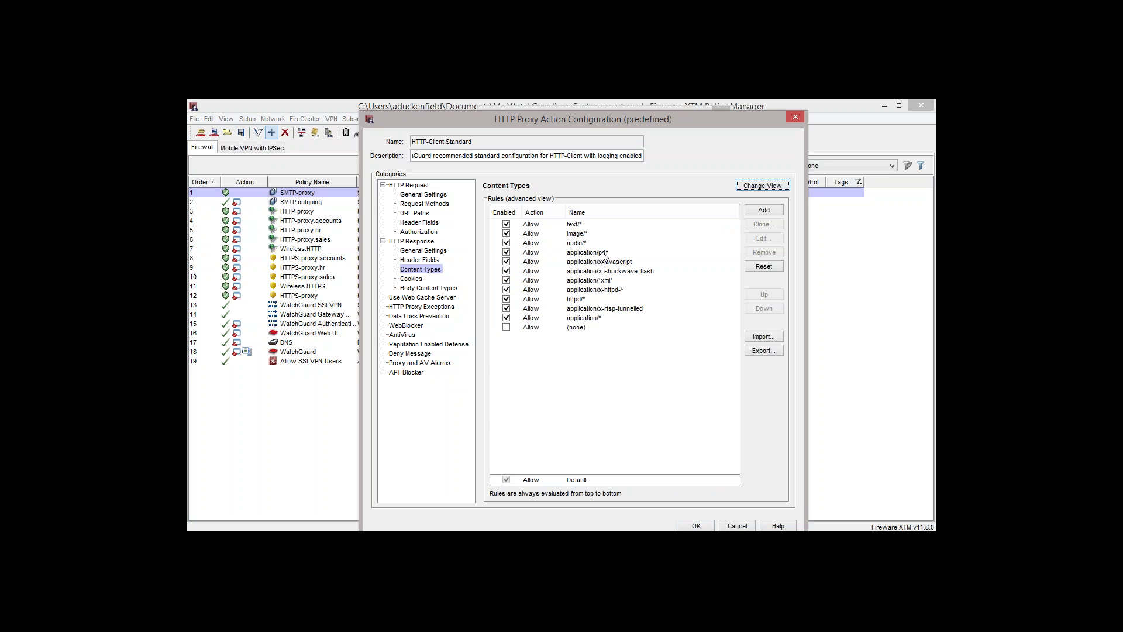
Set application/pdf and application/x-javascript content types to AV Scan, logging the javascript rule
click(548, 252)
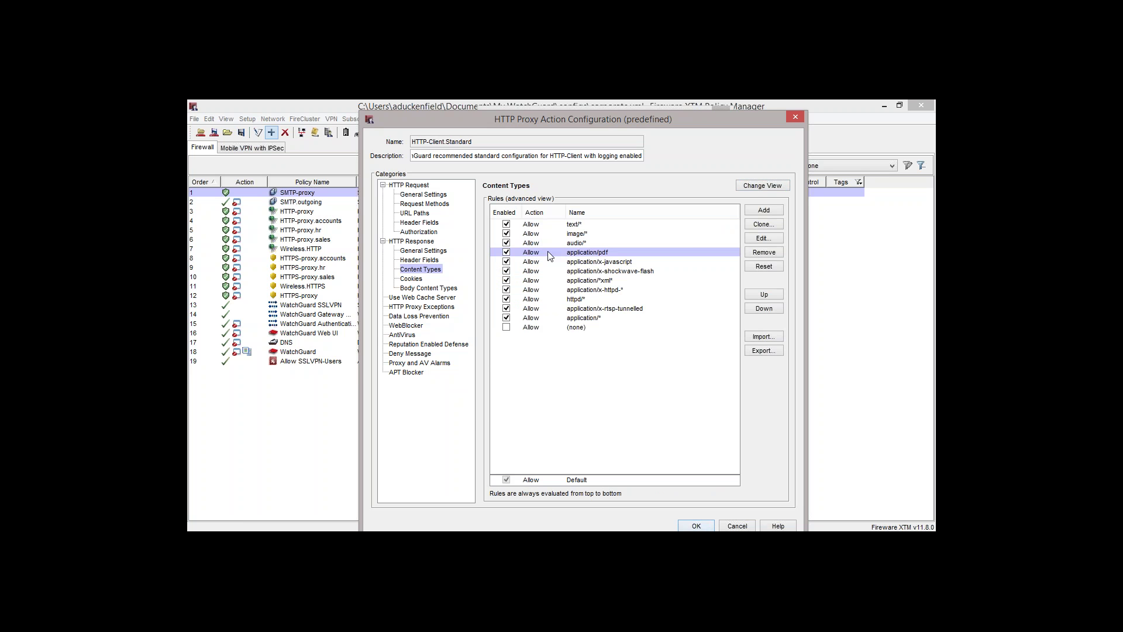
double_click(548, 252)
click(582, 357)
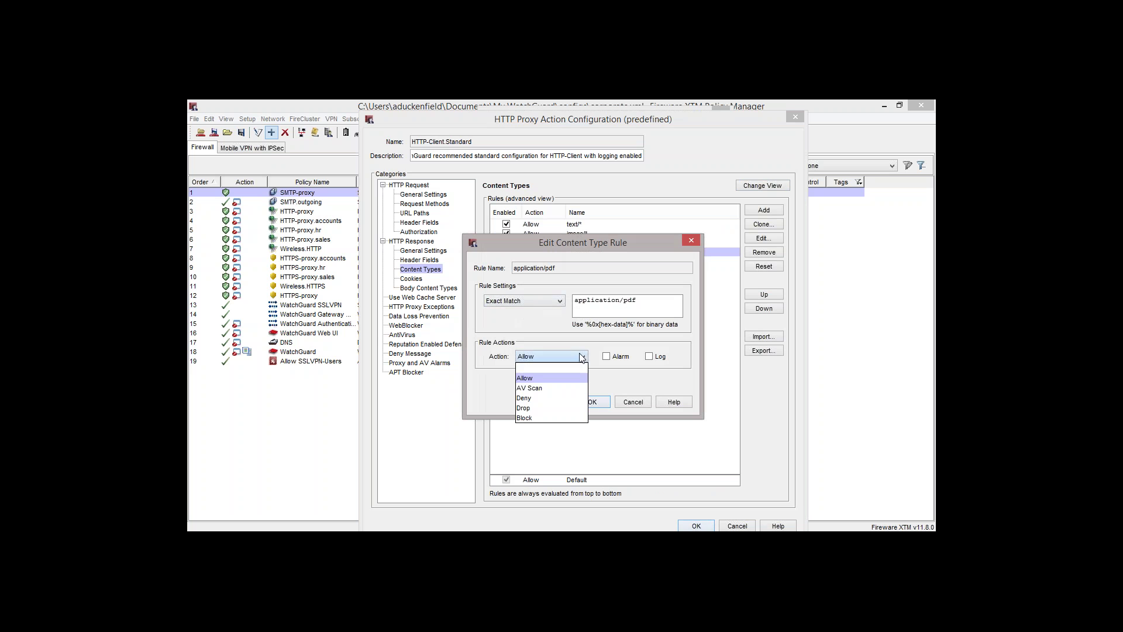
click(582, 388)
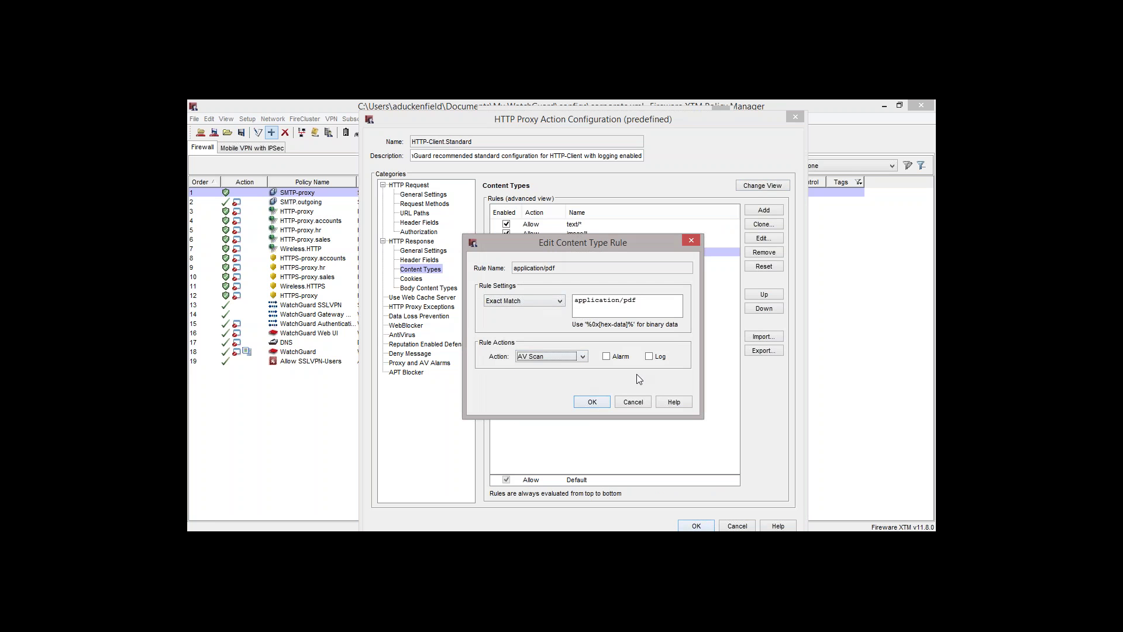
click(591, 402)
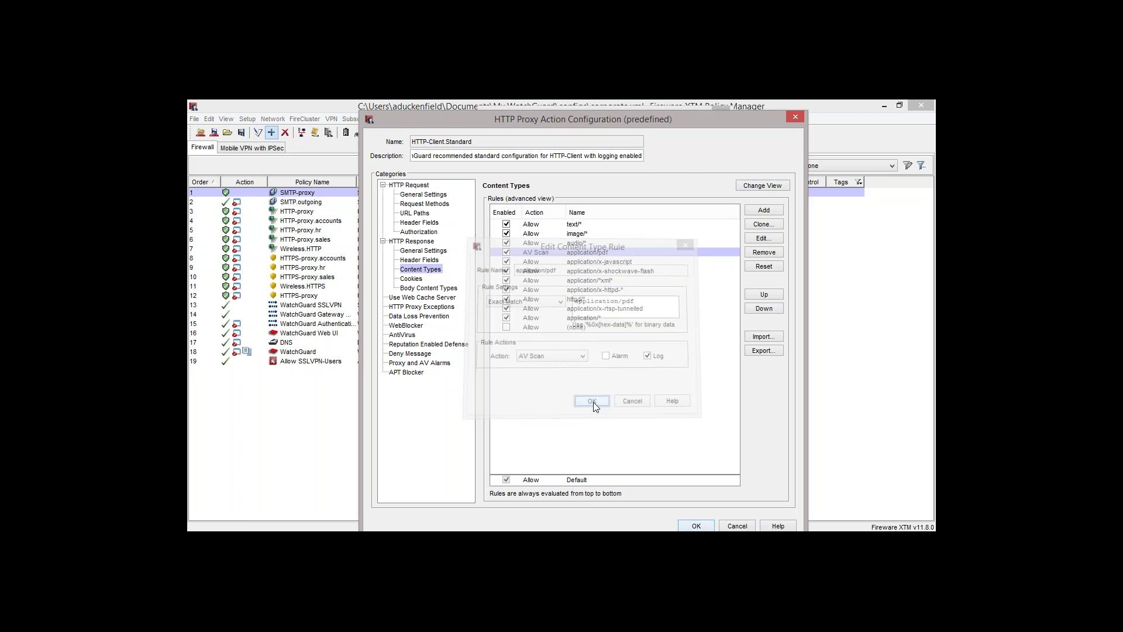
double_click(618, 263)
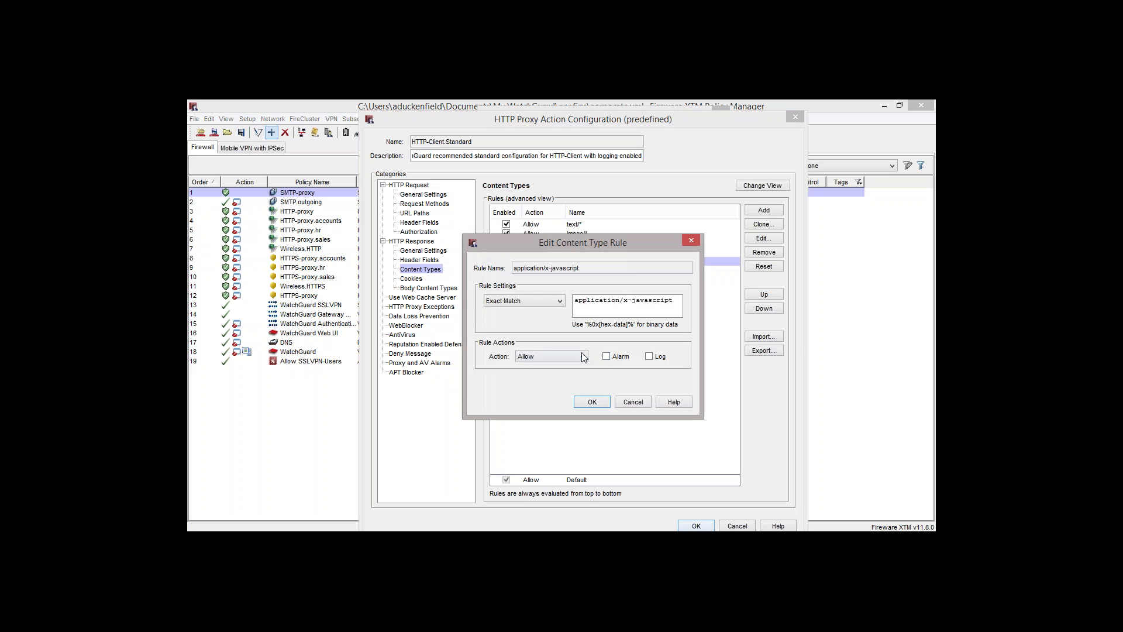
click(582, 357)
click(571, 386)
click(650, 357)
click(592, 402)
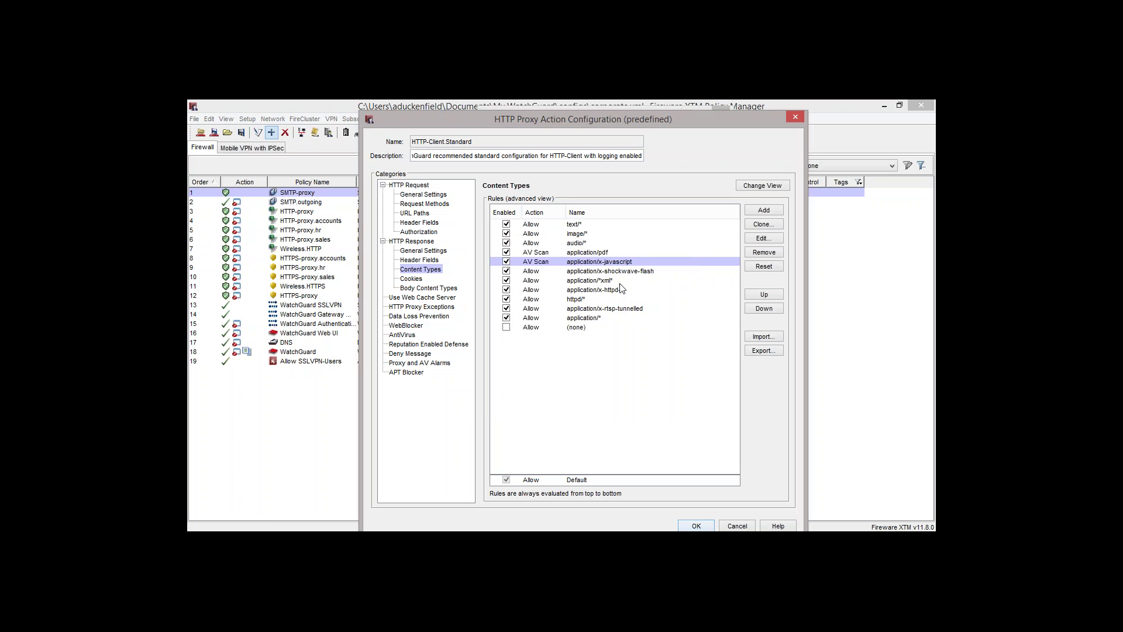
Set application/x-shockwave-flash and application/* content types to AV Scan with logging
double_click(621, 272)
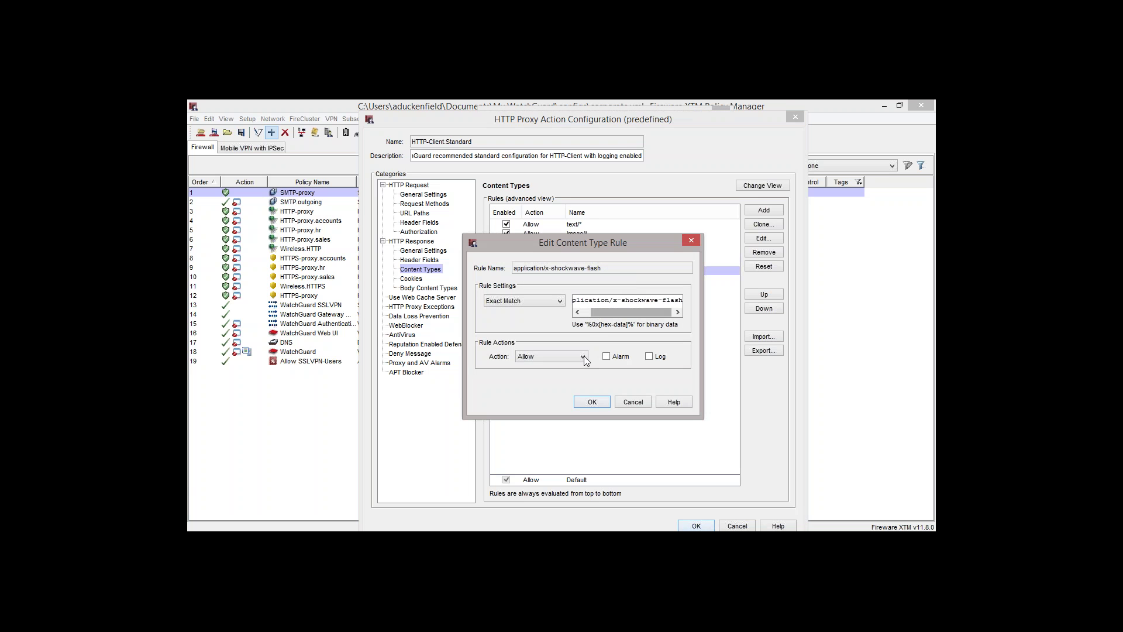
click(582, 358)
click(577, 387)
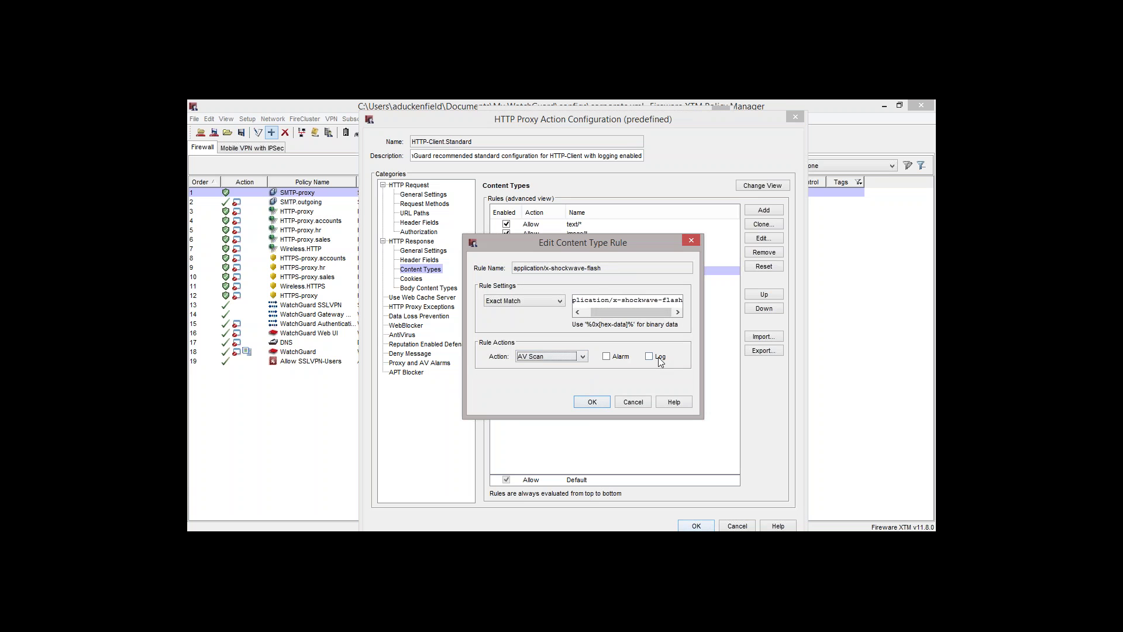
click(657, 358)
click(594, 402)
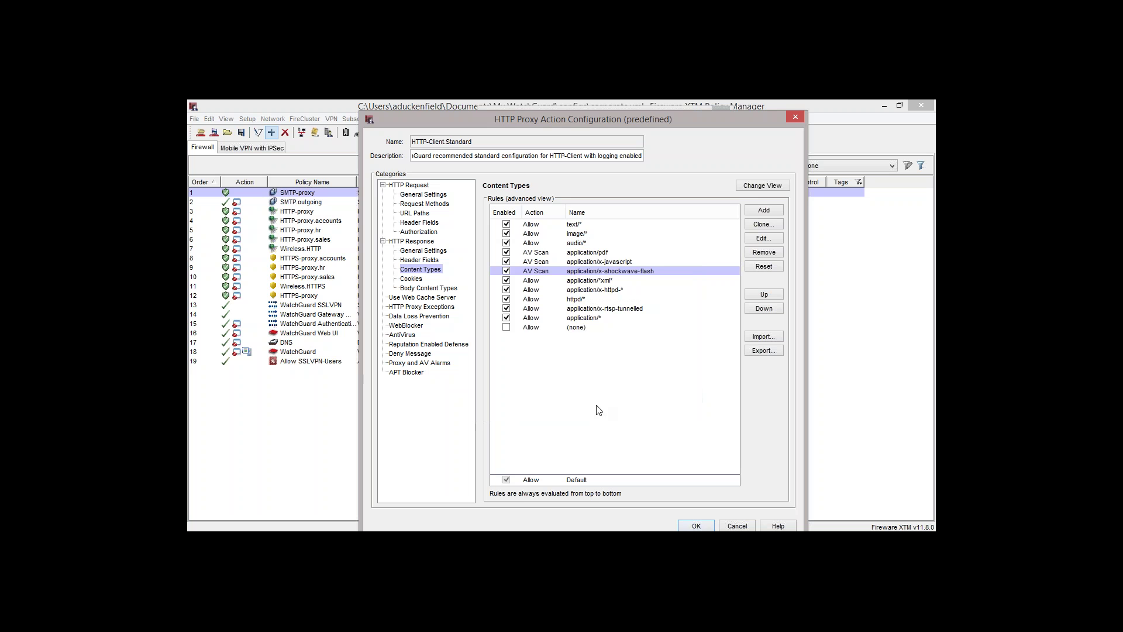
double_click(570, 319)
click(574, 359)
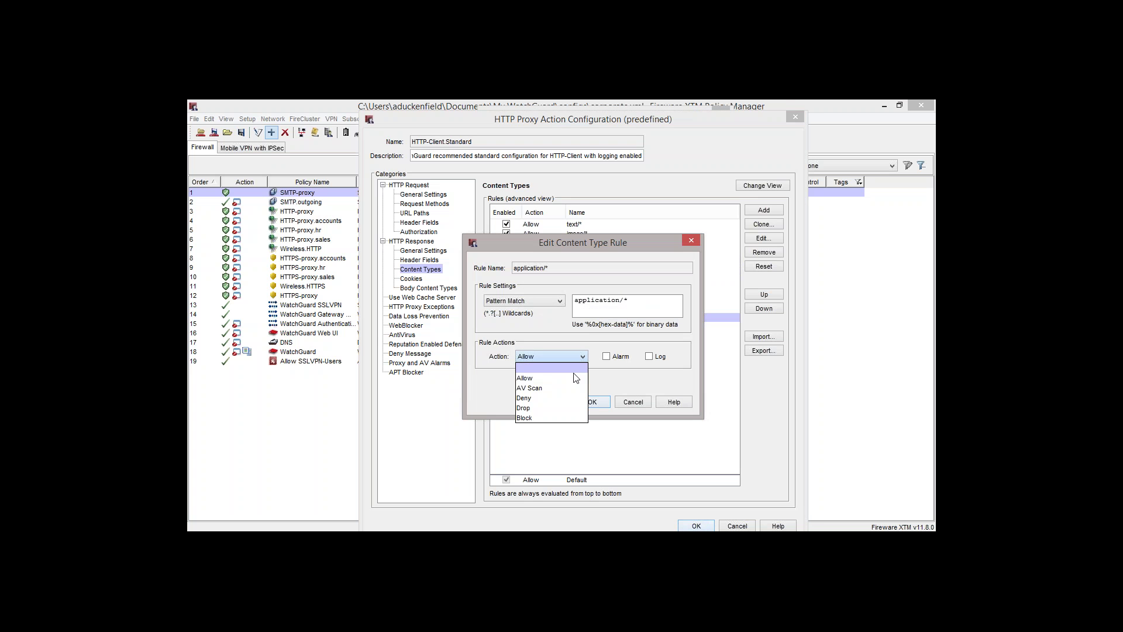
click(570, 378)
click(652, 356)
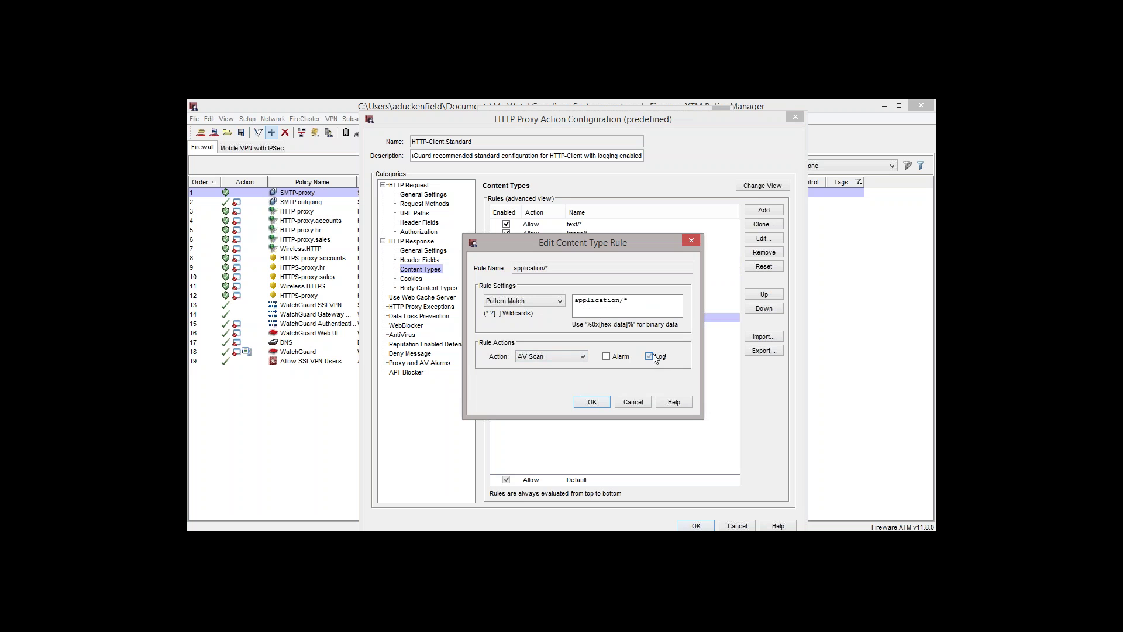
click(600, 403)
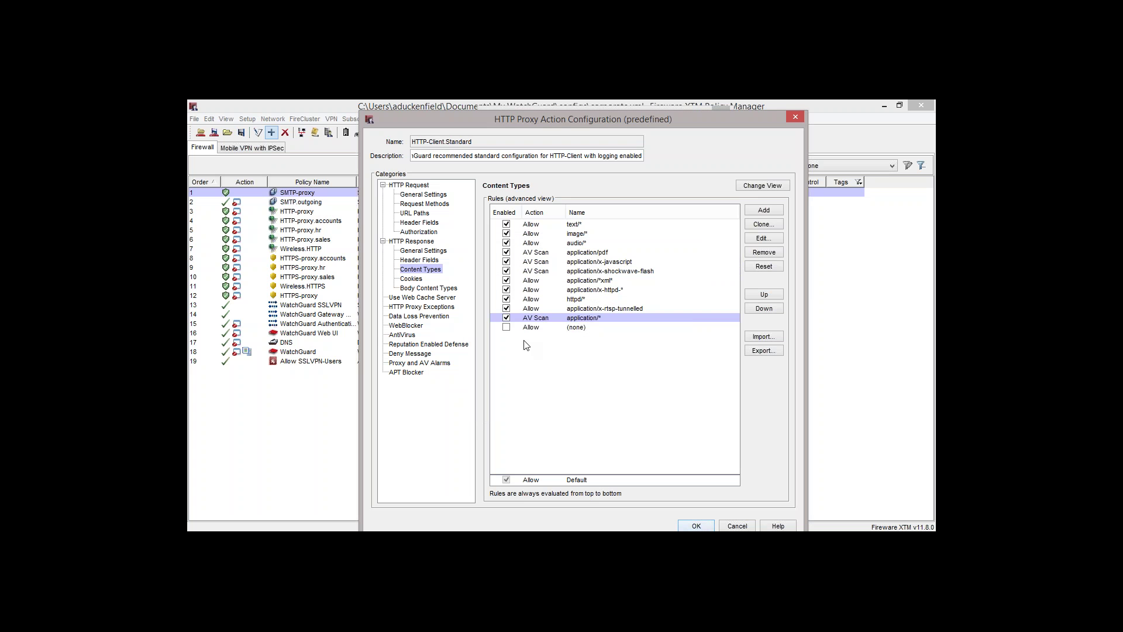
click(579, 328)
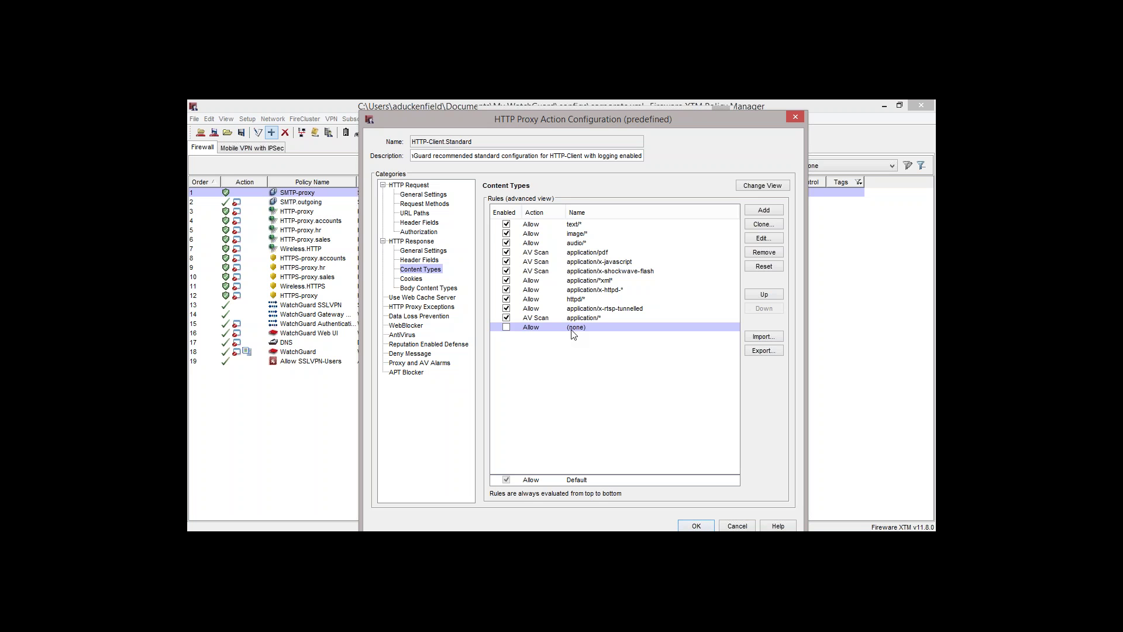
Inspect the application/x-javascript rule's match value and close it unchanged
click(584, 318)
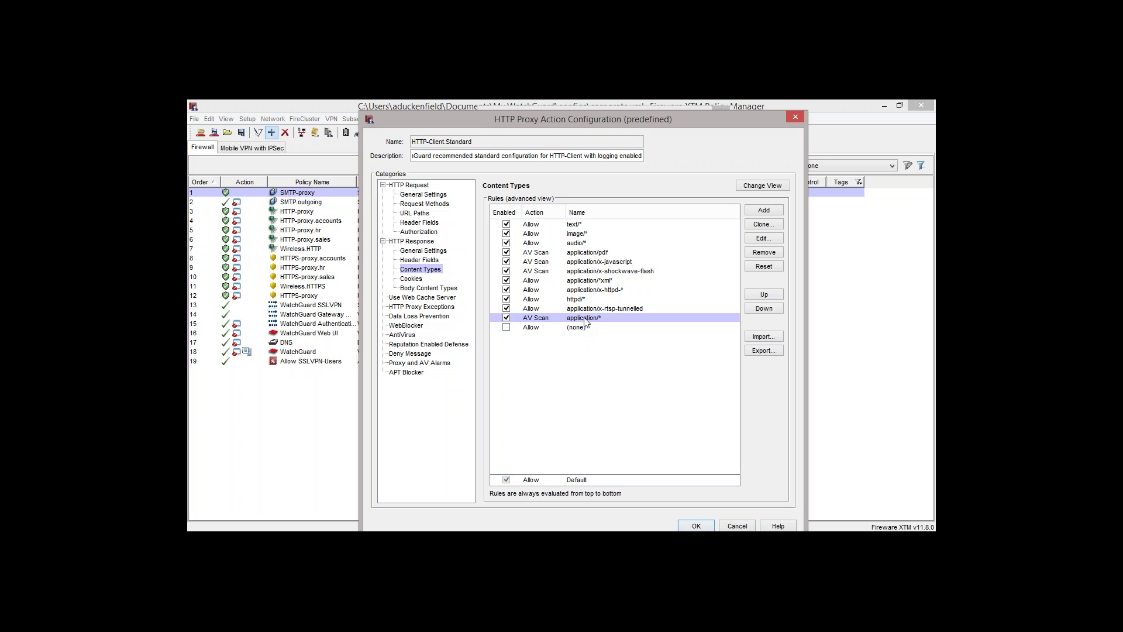
click(601, 263)
double_click(602, 263)
drag(672, 300, 547, 298)
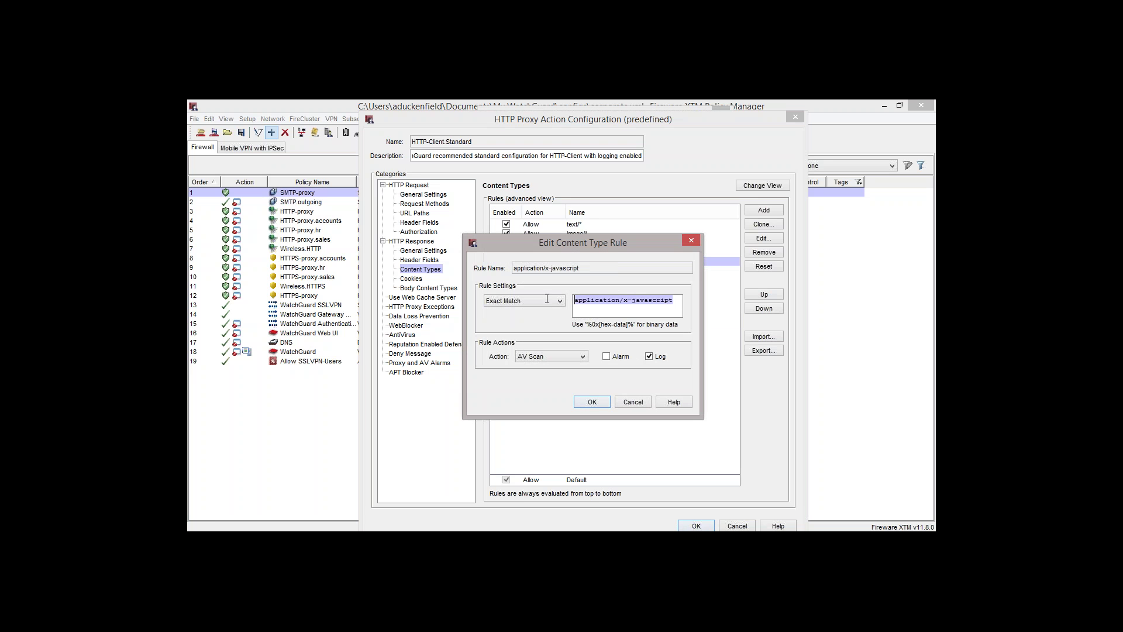
click(692, 241)
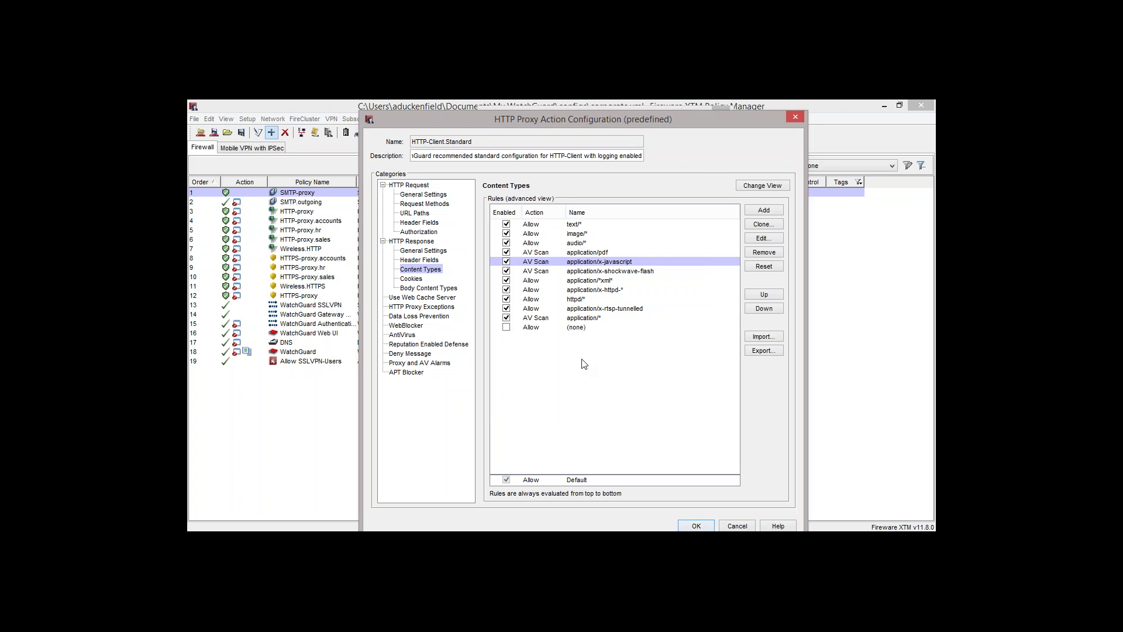
Set the (none) rule to AV Scan with logging, accept the reserved name, and enable it
click(577, 329)
double_click(577, 328)
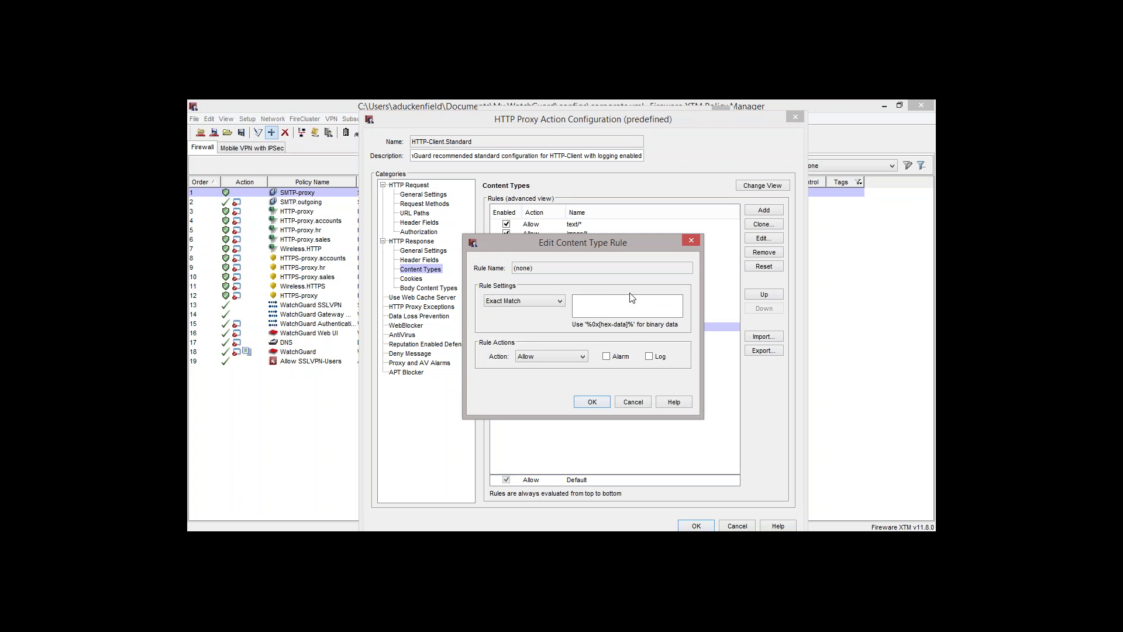
click(582, 356)
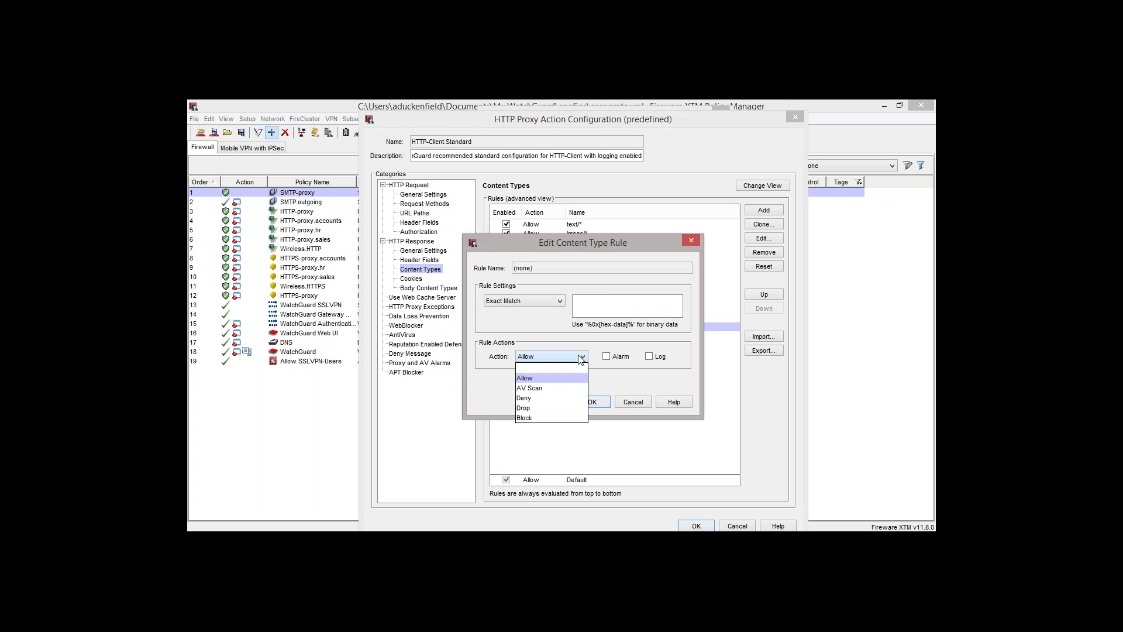
click(571, 389)
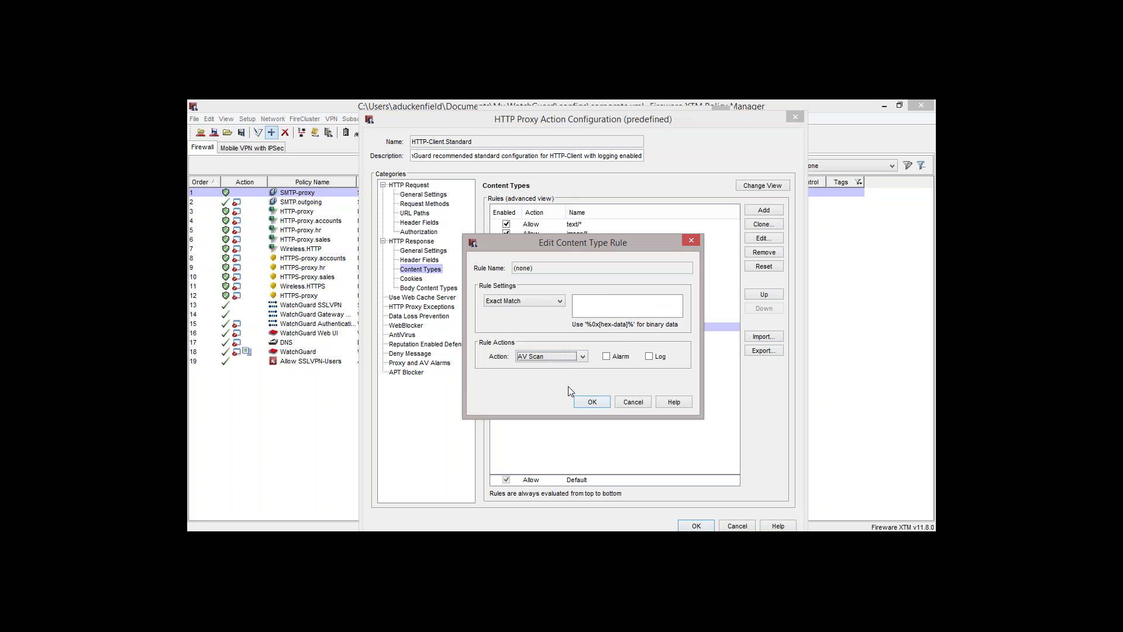
click(650, 357)
click(593, 405)
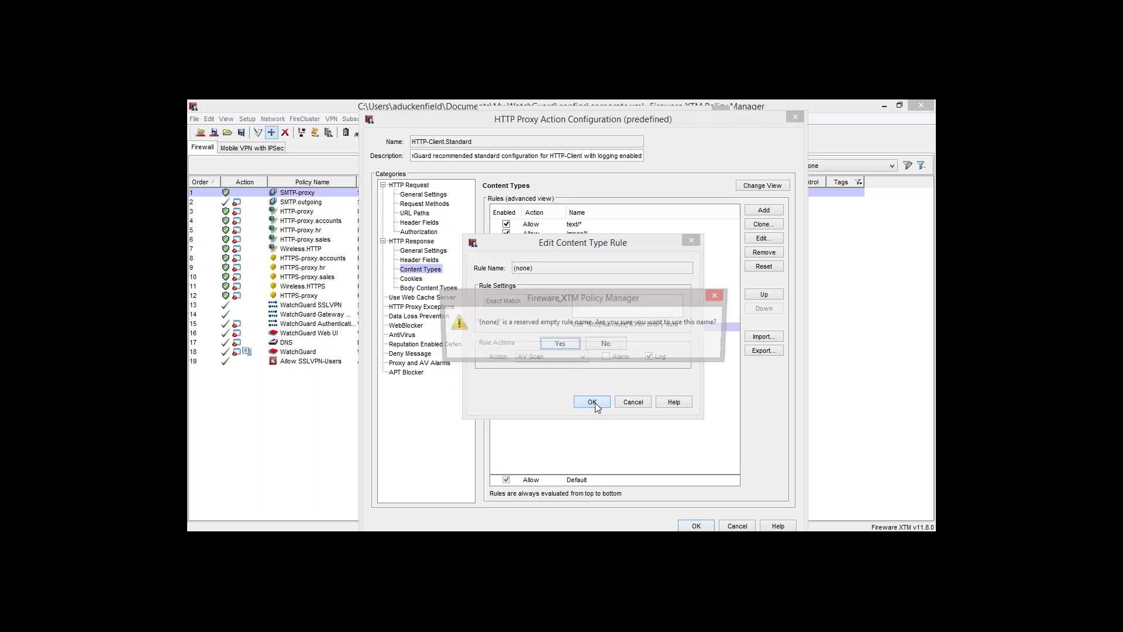
click(560, 345)
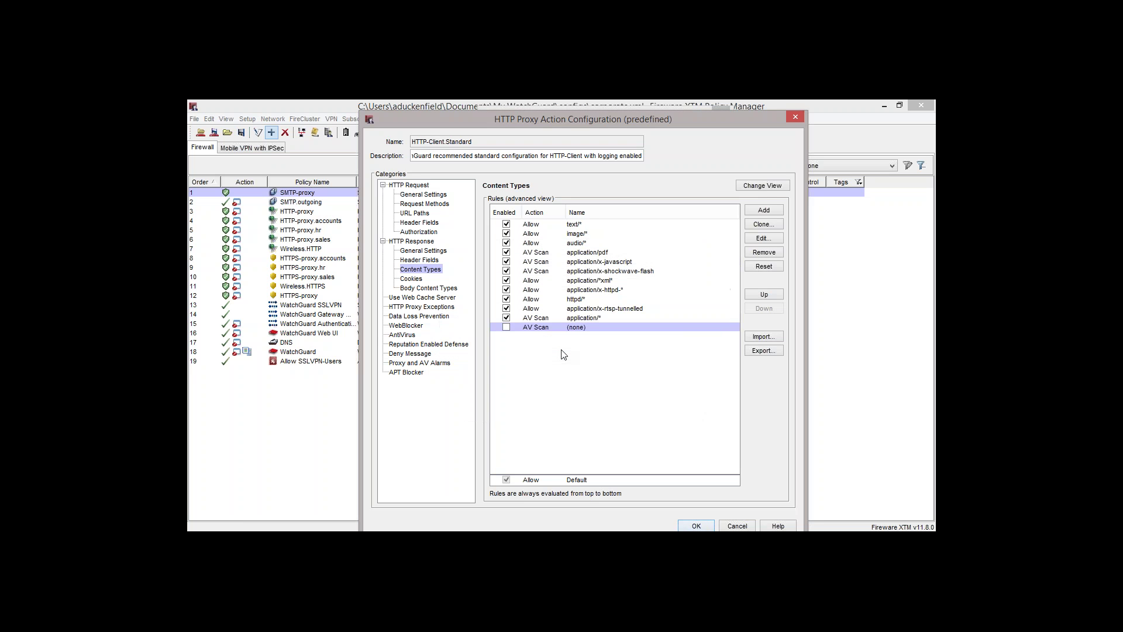
click(506, 327)
Change the Default content type rule's action to AV Scan, then review the text/* and image/* rules
click(570, 484)
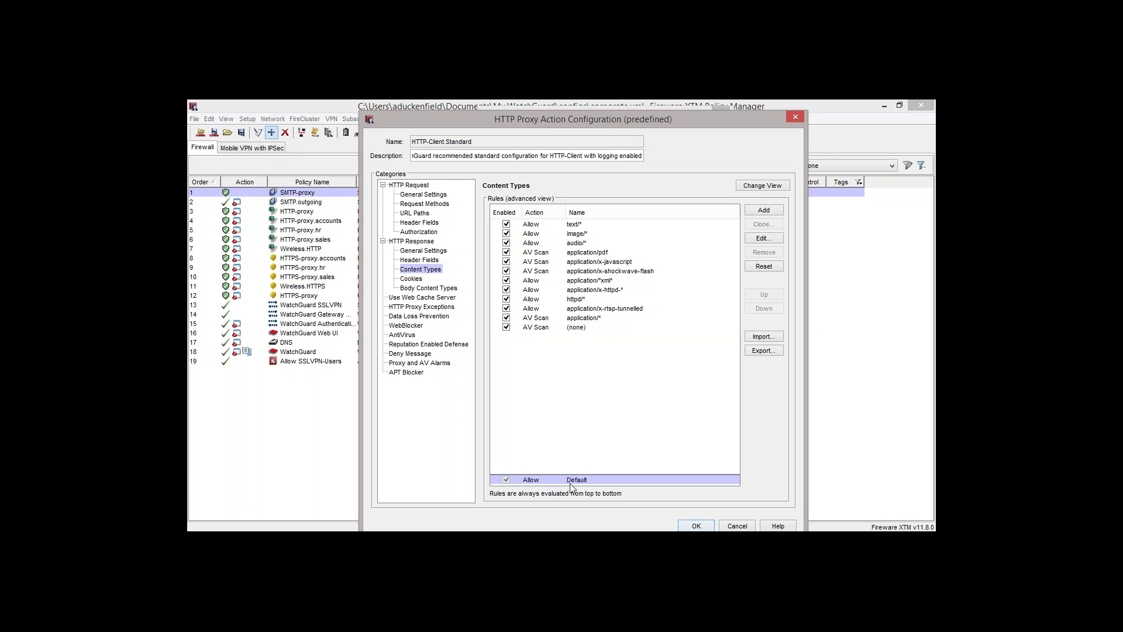
double_click(552, 480)
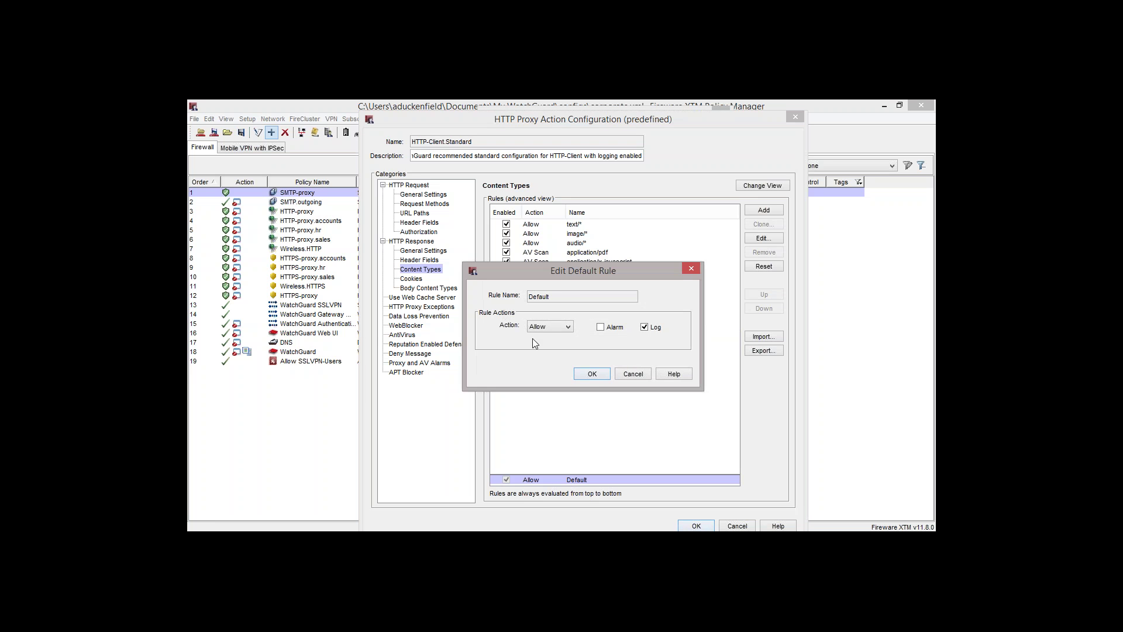
click(544, 327)
click(547, 379)
click(599, 377)
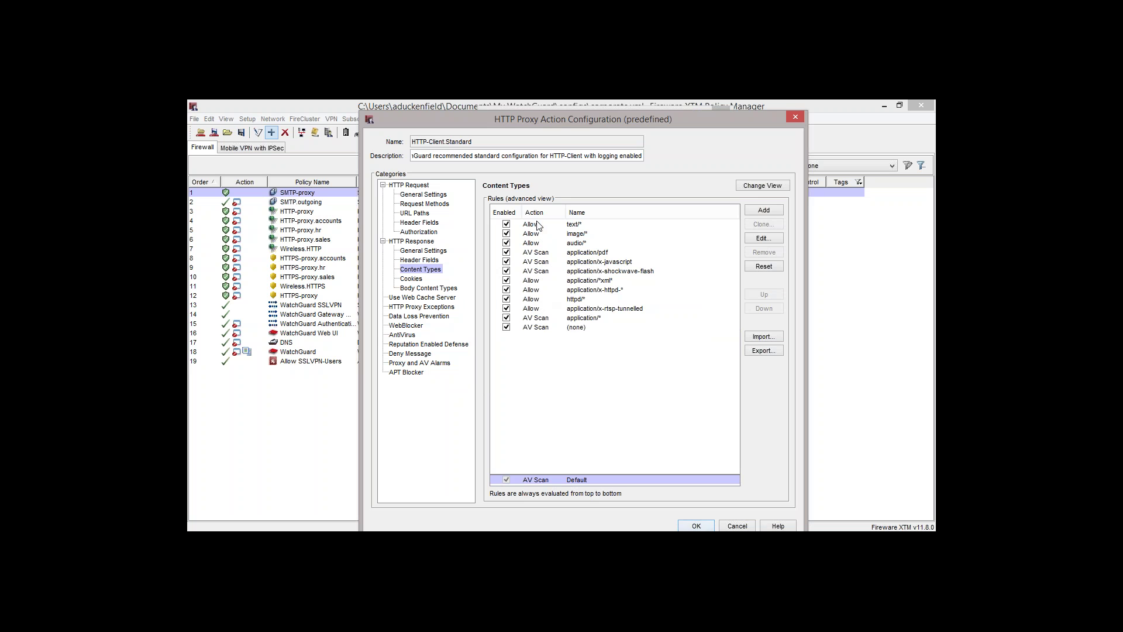
click(575, 225)
click(574, 233)
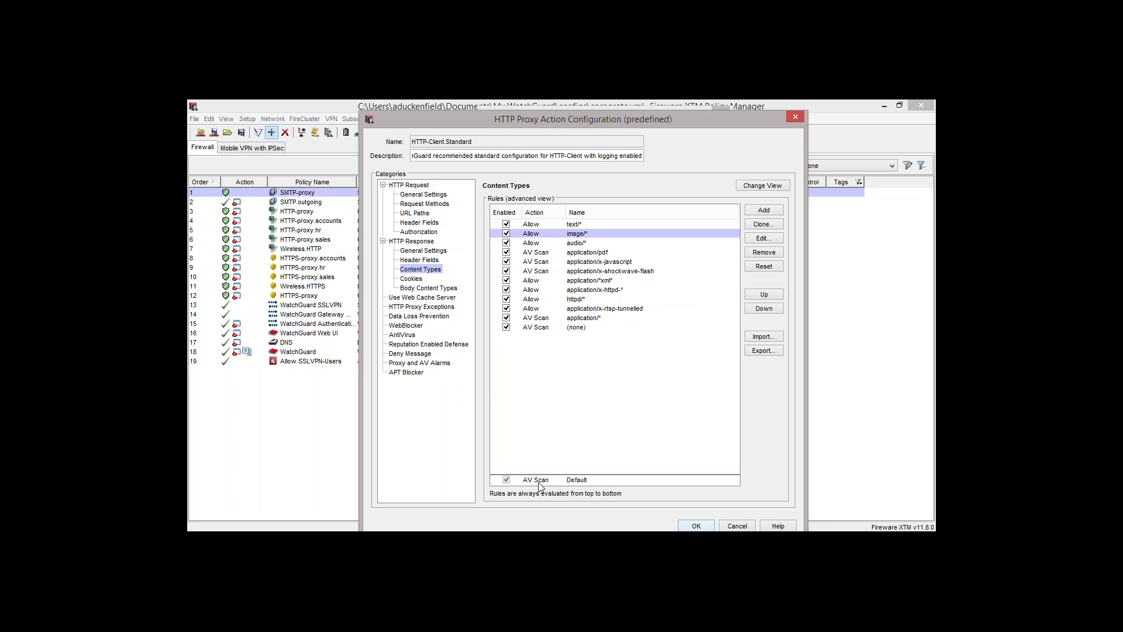
Go from the Cookies settings to the Body Content Types rules under HTTP Response
click(417, 280)
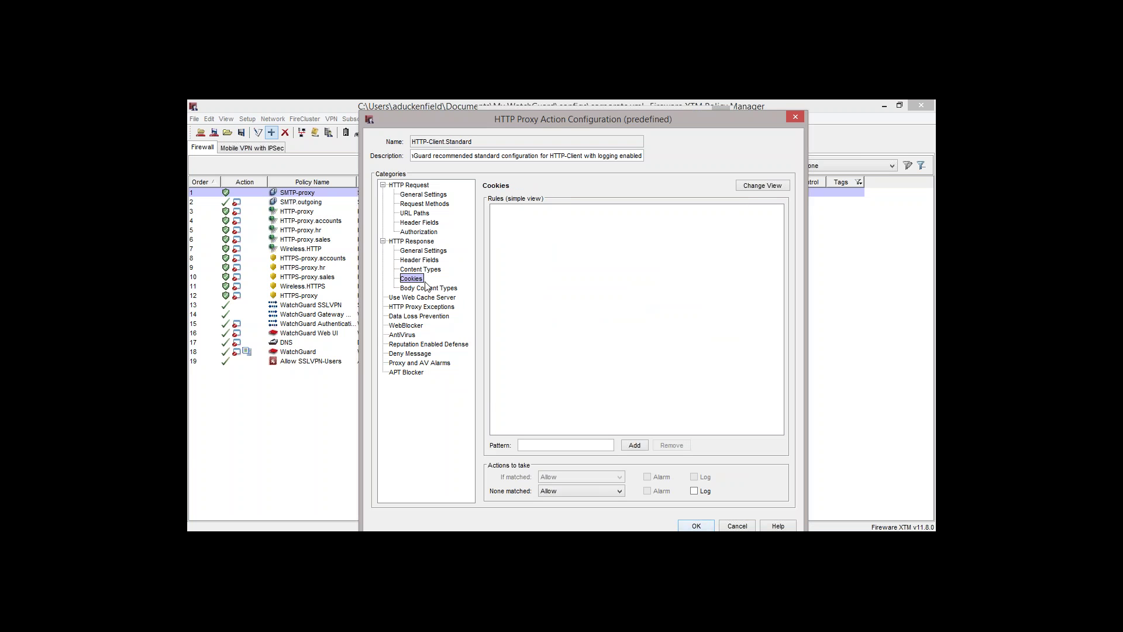
click(443, 290)
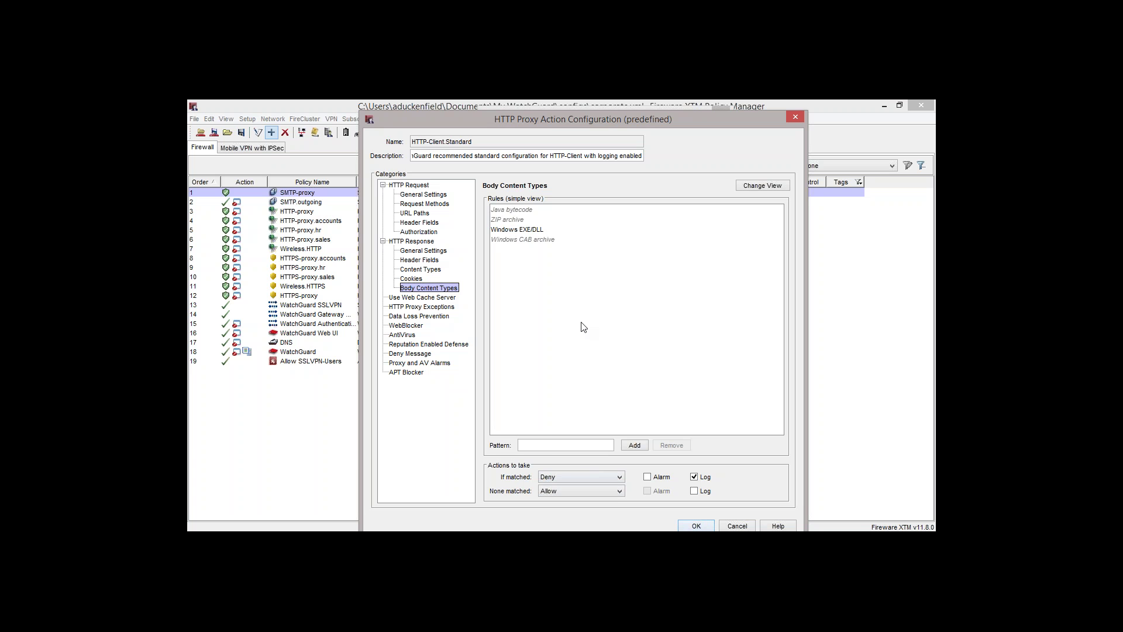
Switch the Body Content Types rules to the detailed view and select ZIP archive
click(514, 221)
click(518, 210)
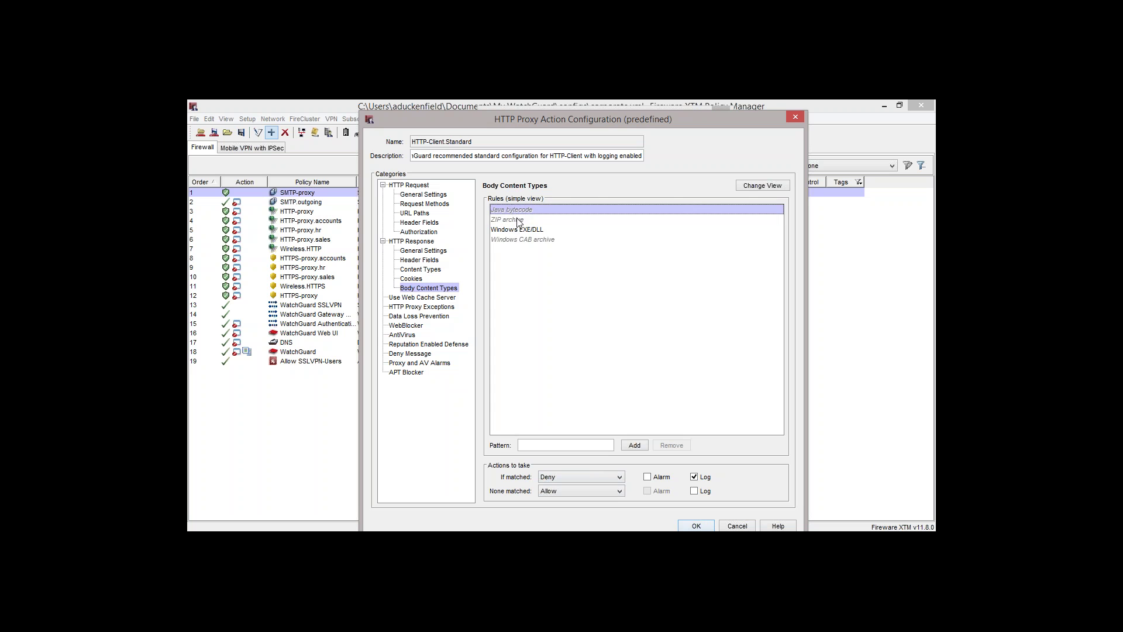
click(518, 221)
click(754, 186)
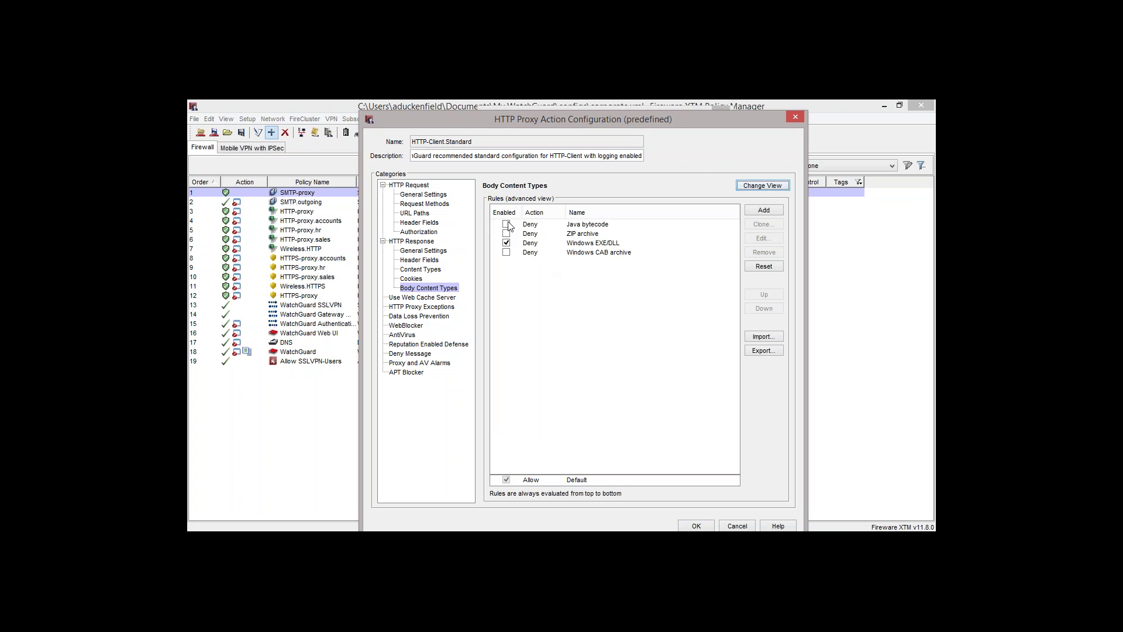
click(571, 234)
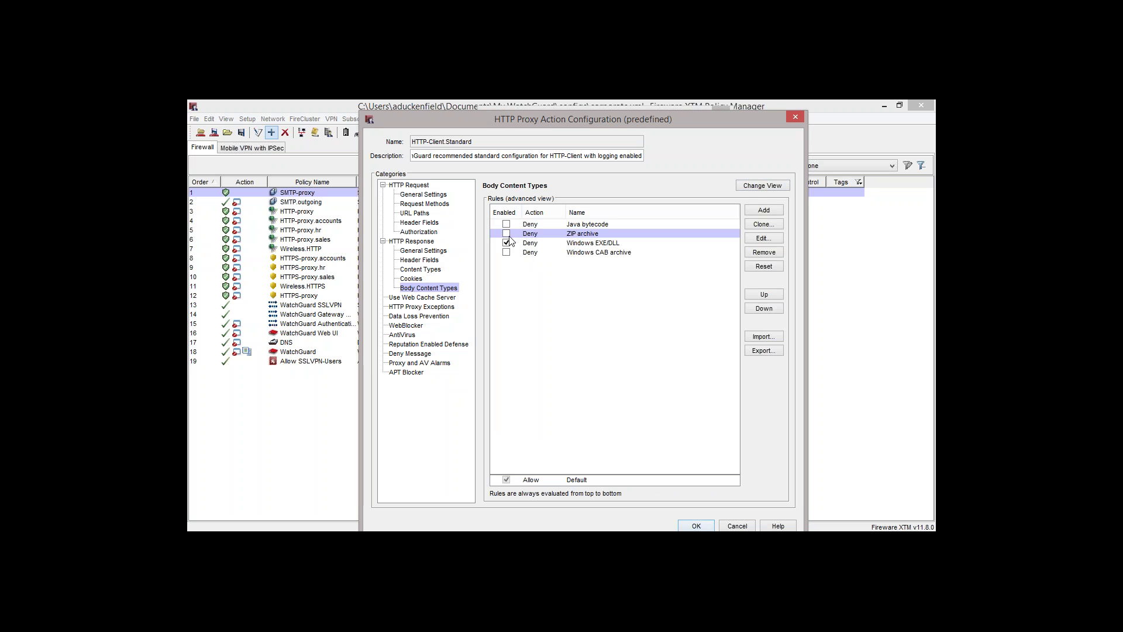
Set the default body content rule's action to AV Scan
click(577, 480)
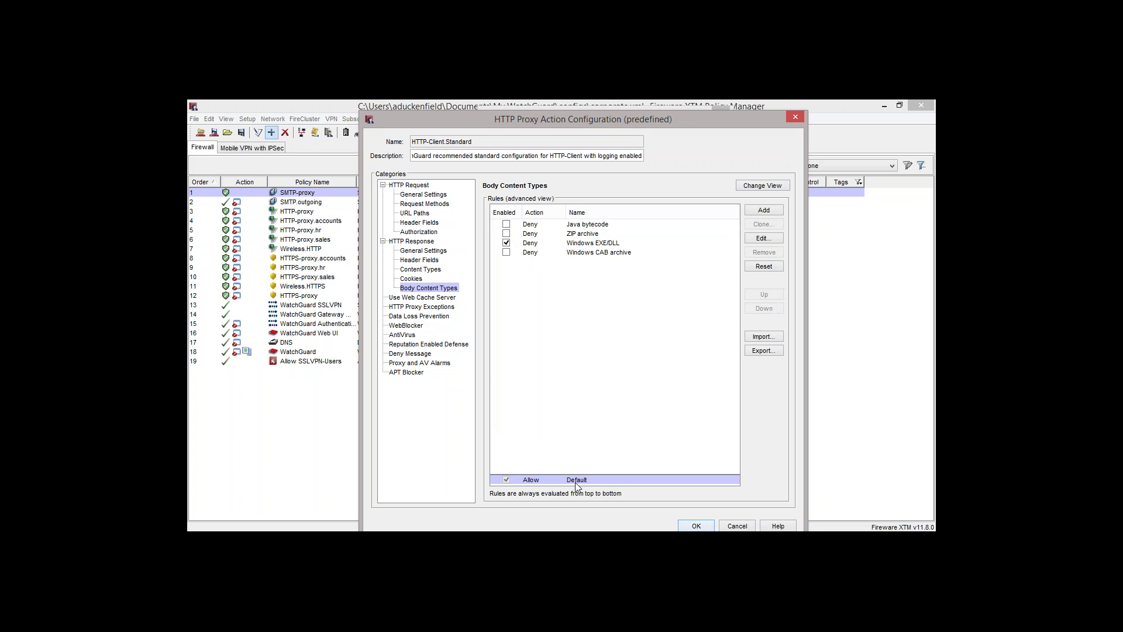
double_click(531, 480)
click(567, 328)
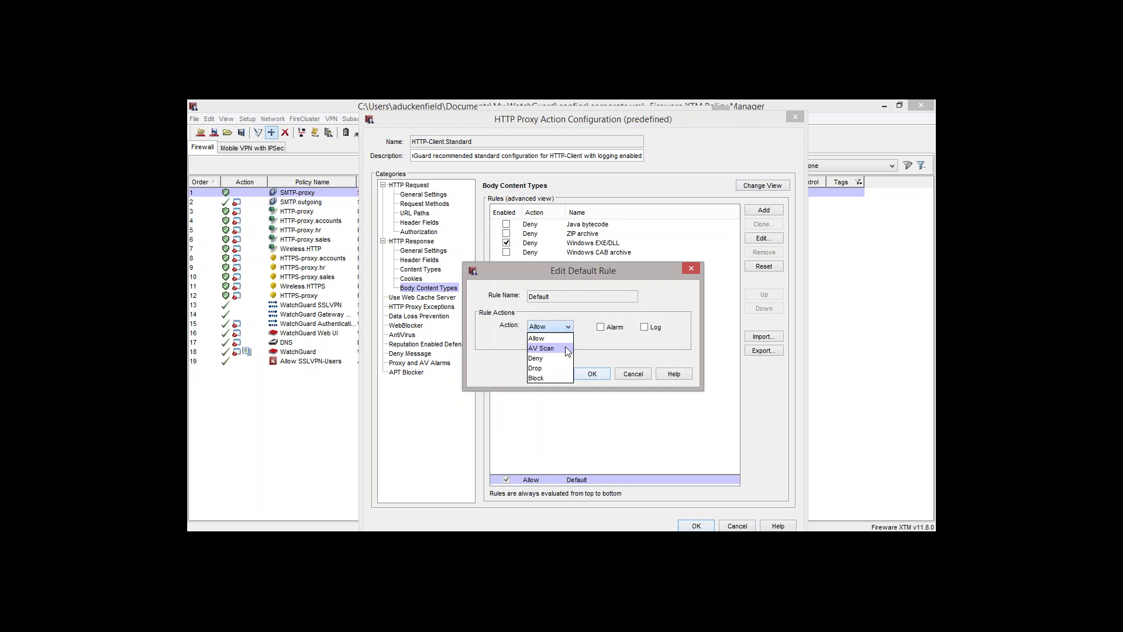
click(565, 348)
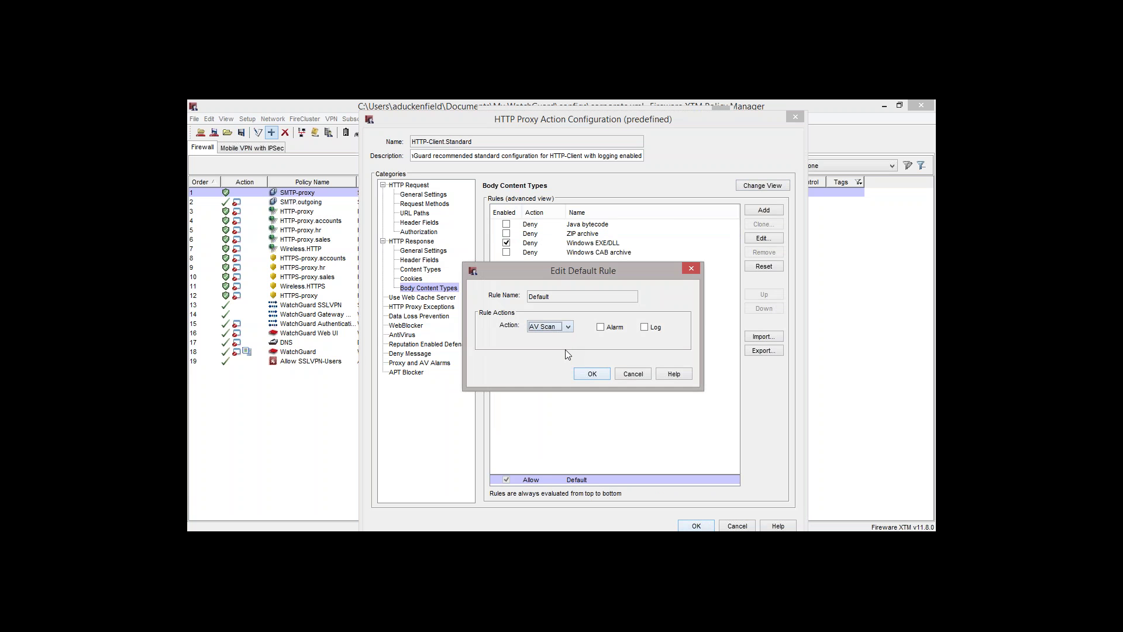
click(593, 375)
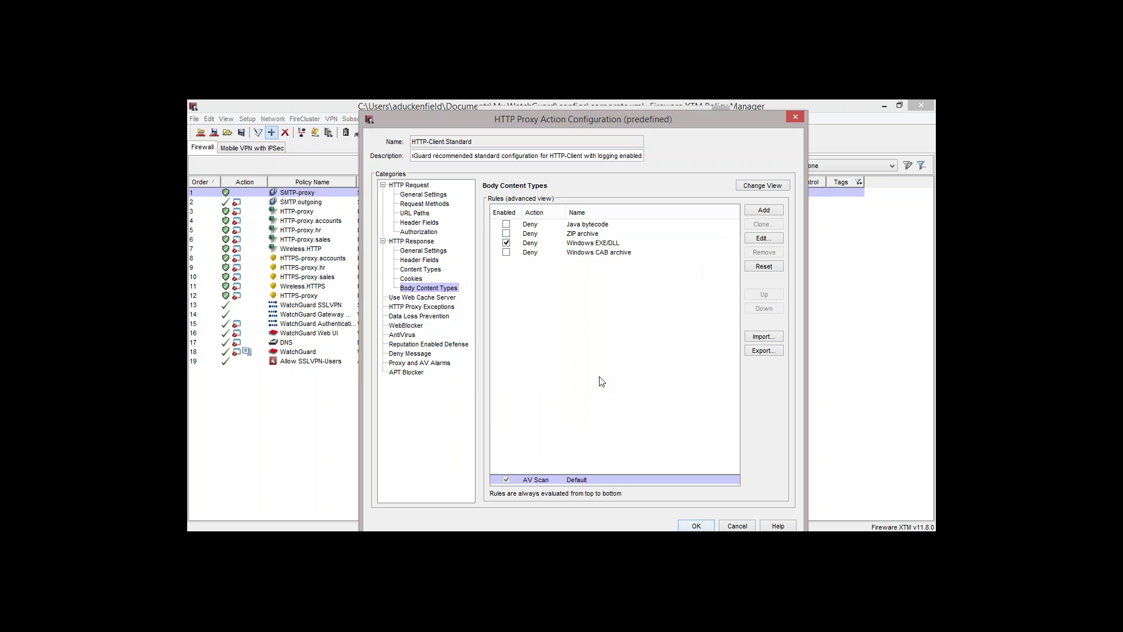
Delete the ZIP archive rule and view the Use Web Cache Server settings
click(534, 245)
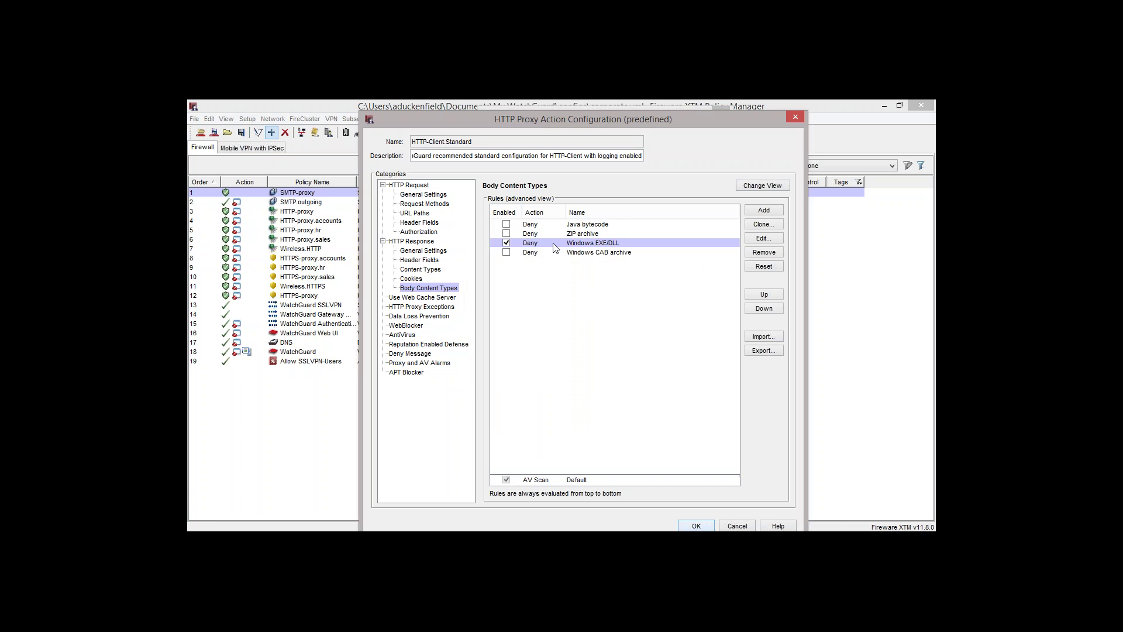
click(585, 235)
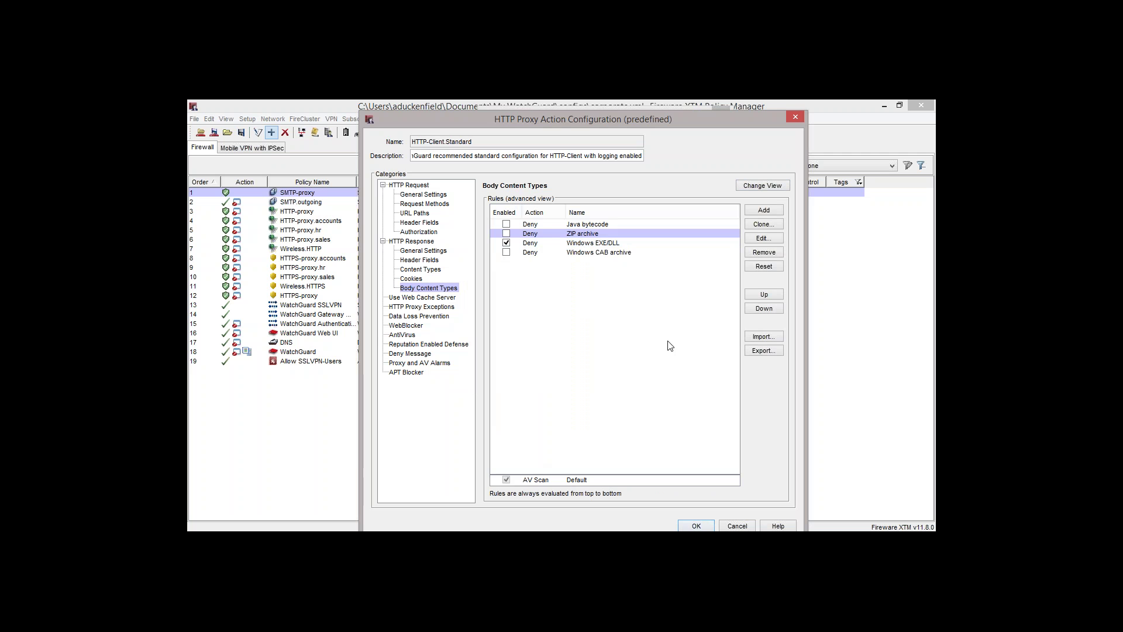
click(765, 254)
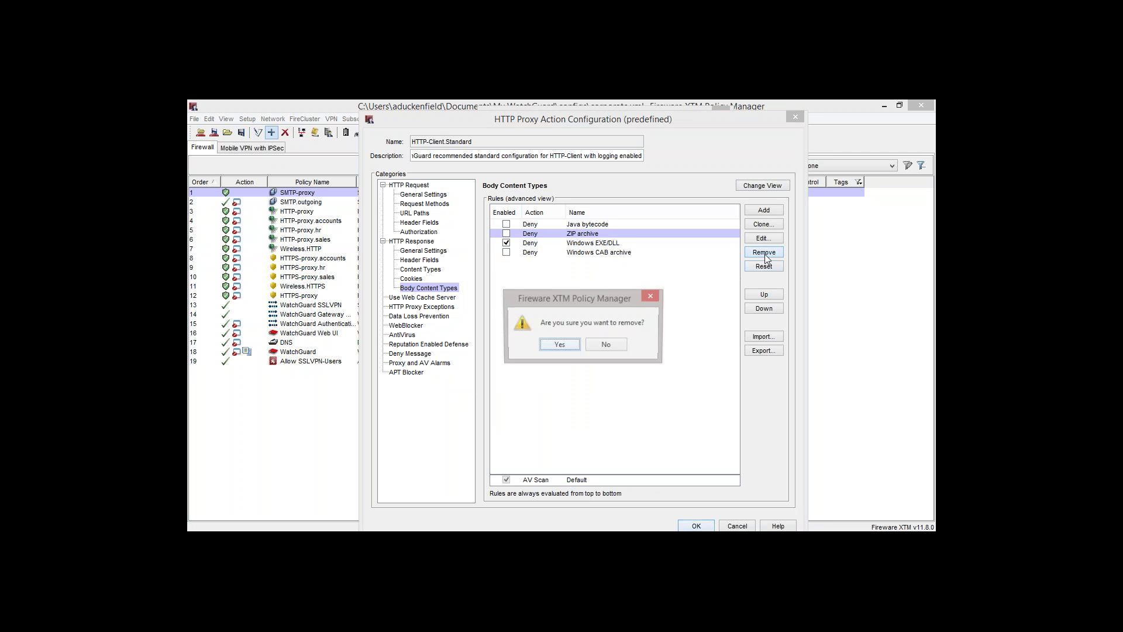
click(564, 348)
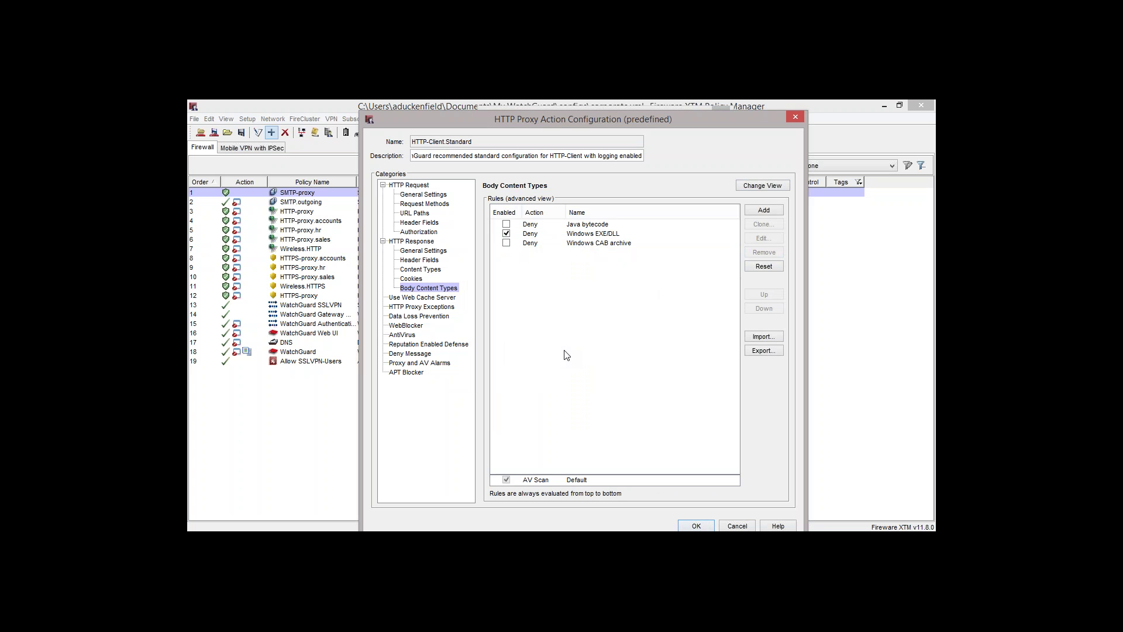
click(543, 484)
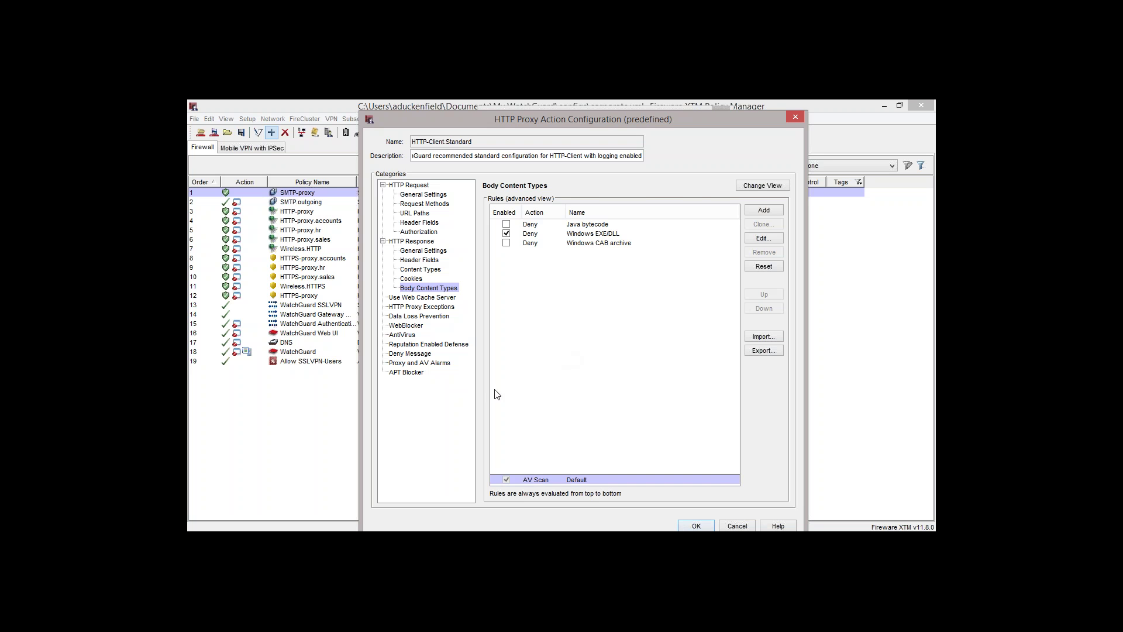
click(448, 298)
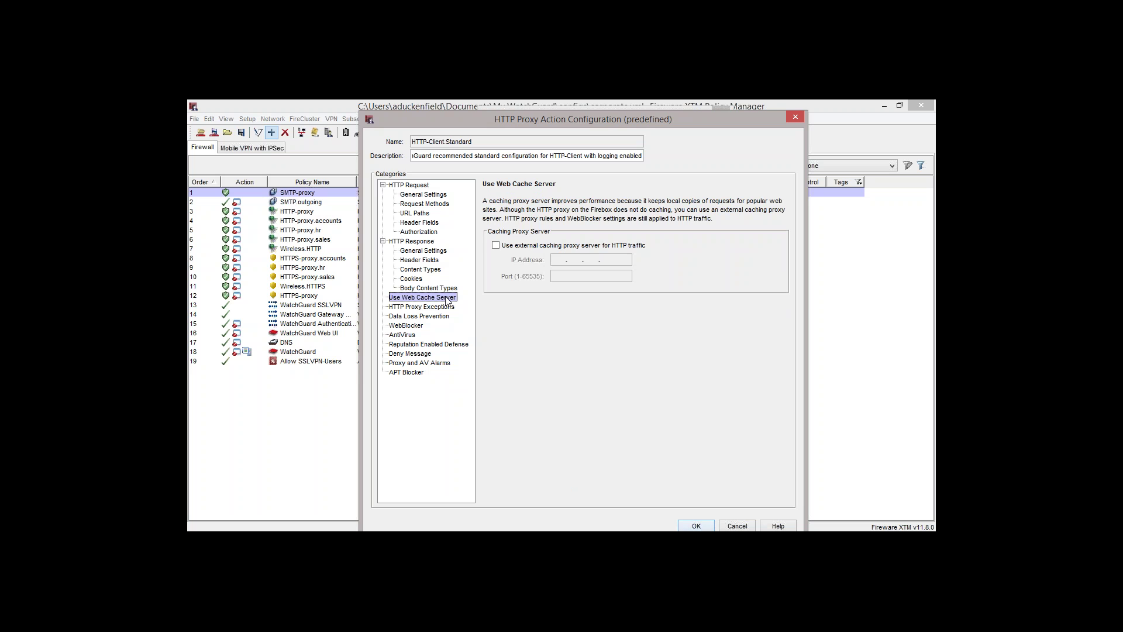
In HTTP Proxy Exceptions, enter avsignatures.com as the new exception host, replacing office365.com
click(450, 308)
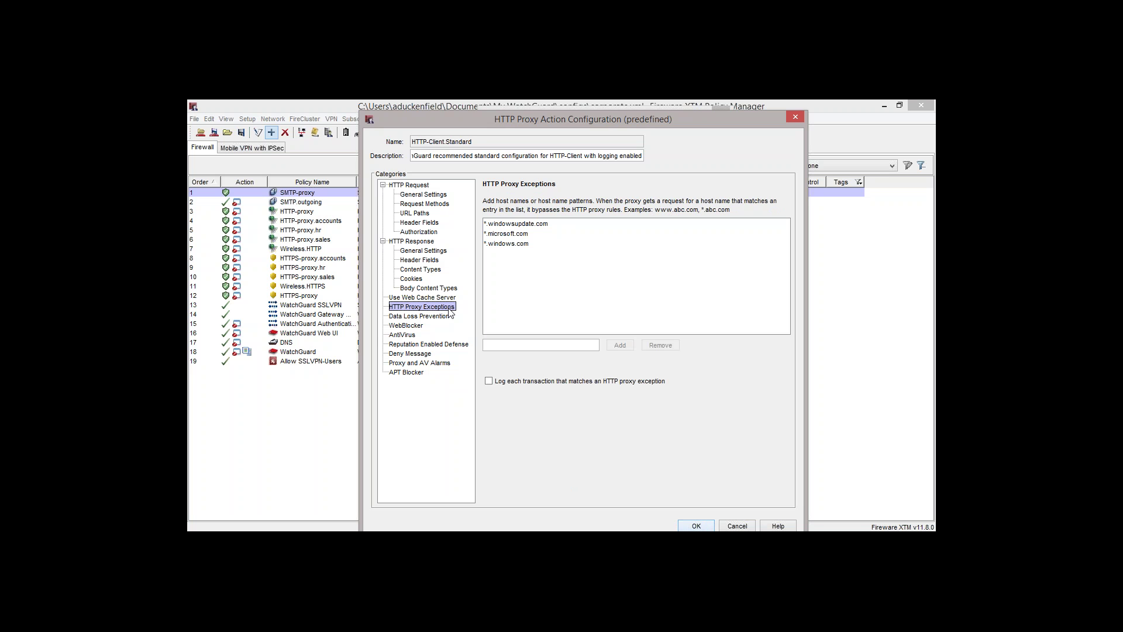
click(548, 344)
text(office365.com)
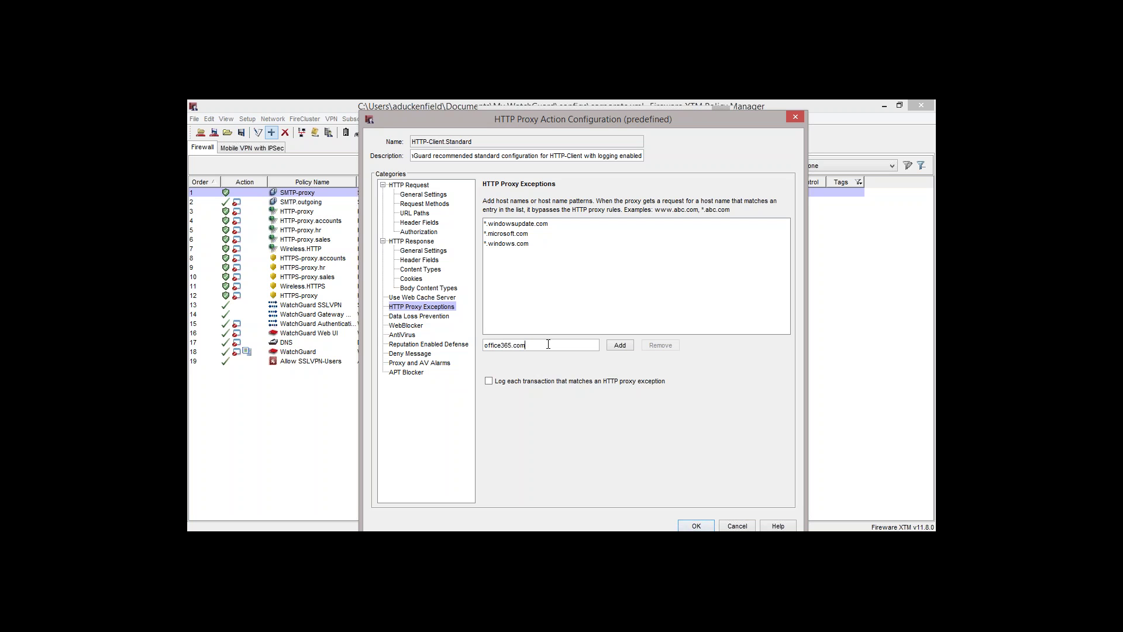
key(ctrl+a)
text(avsignatures.com)
Start a new DLP sensor from the Data Loss Prevention settings and reach rule selection
click(440, 319)
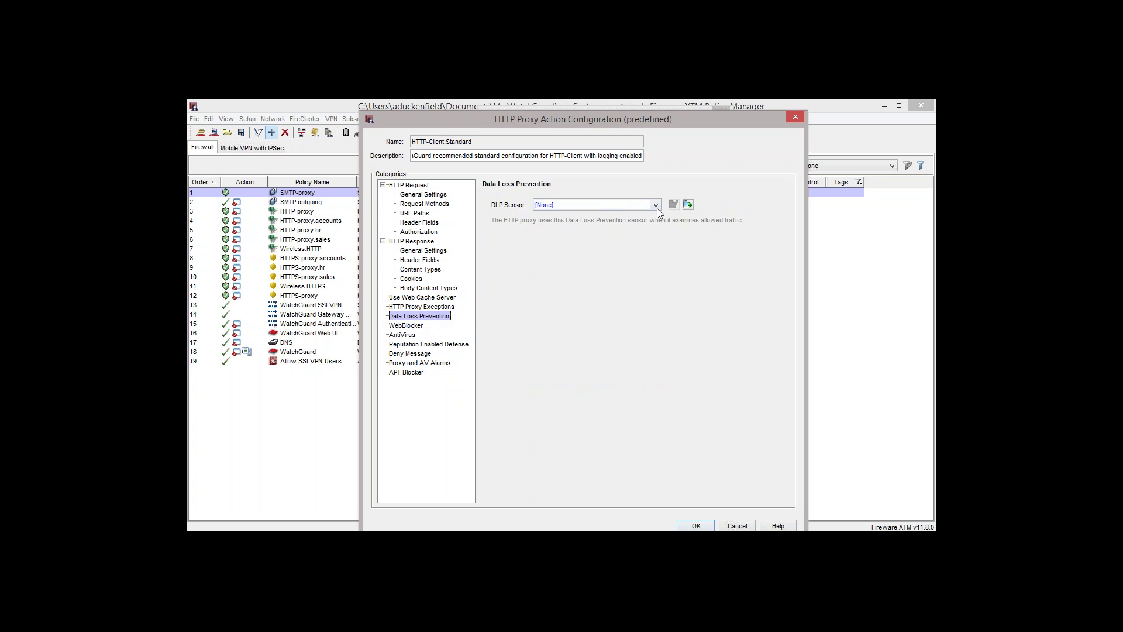
click(688, 205)
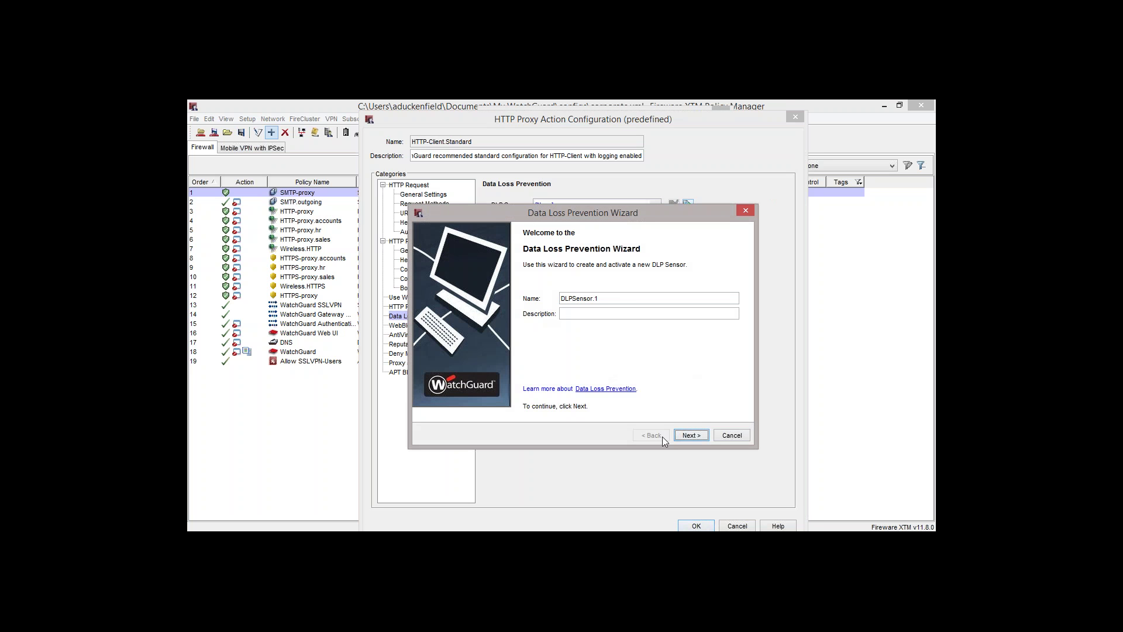
click(696, 440)
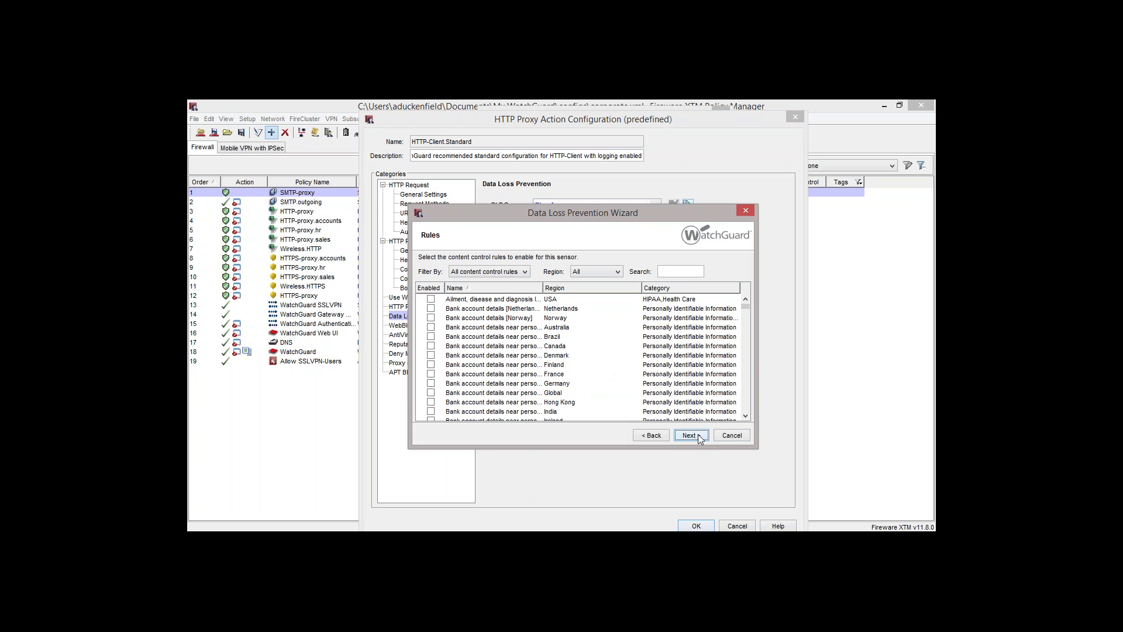
Enable the UK card number, bank account, bank routing and postal address rules
click(590, 270)
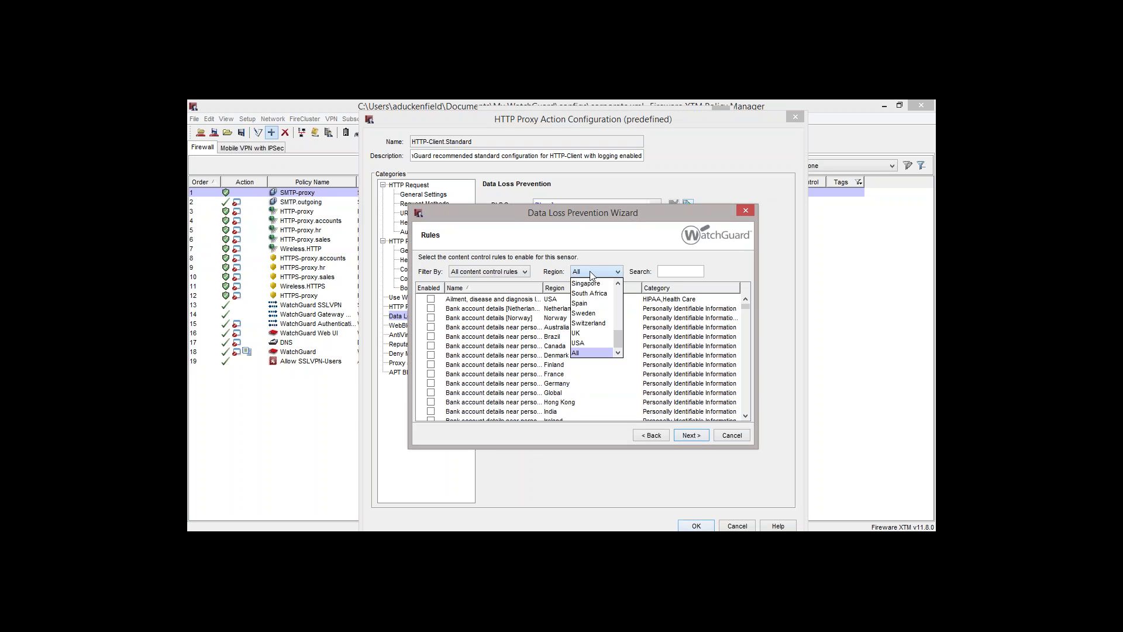
click(592, 335)
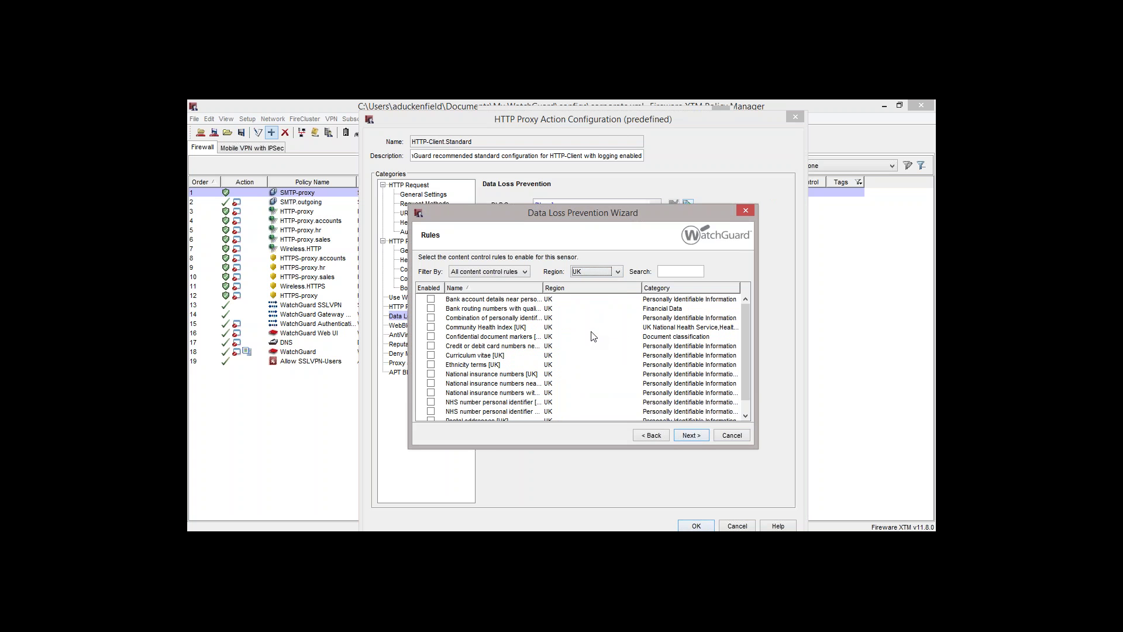
click(431, 346)
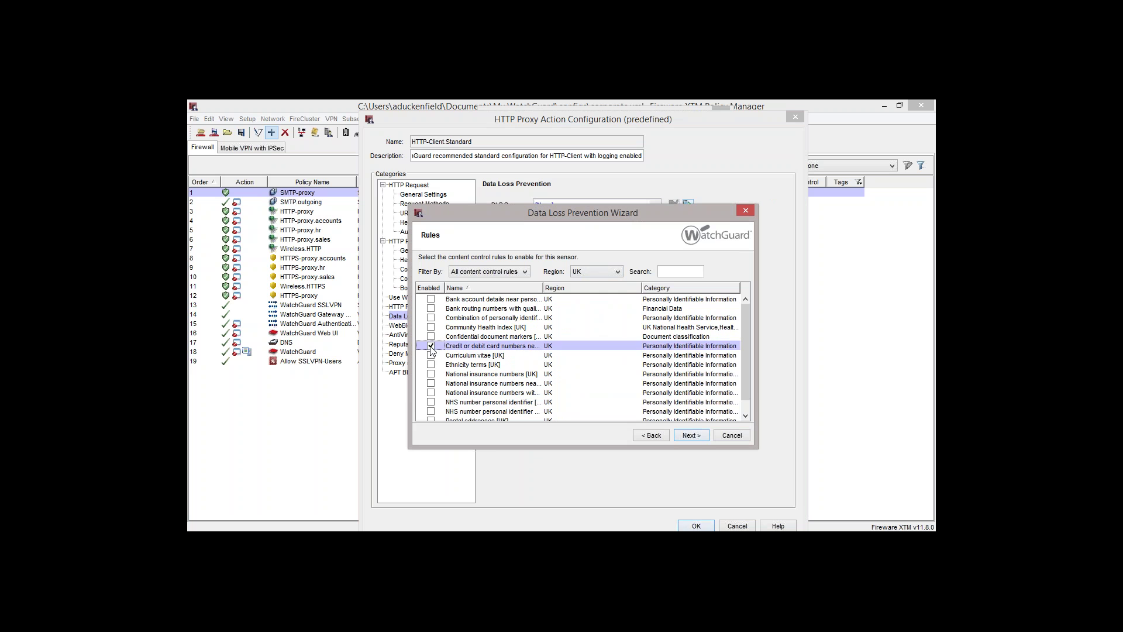
click(431, 299)
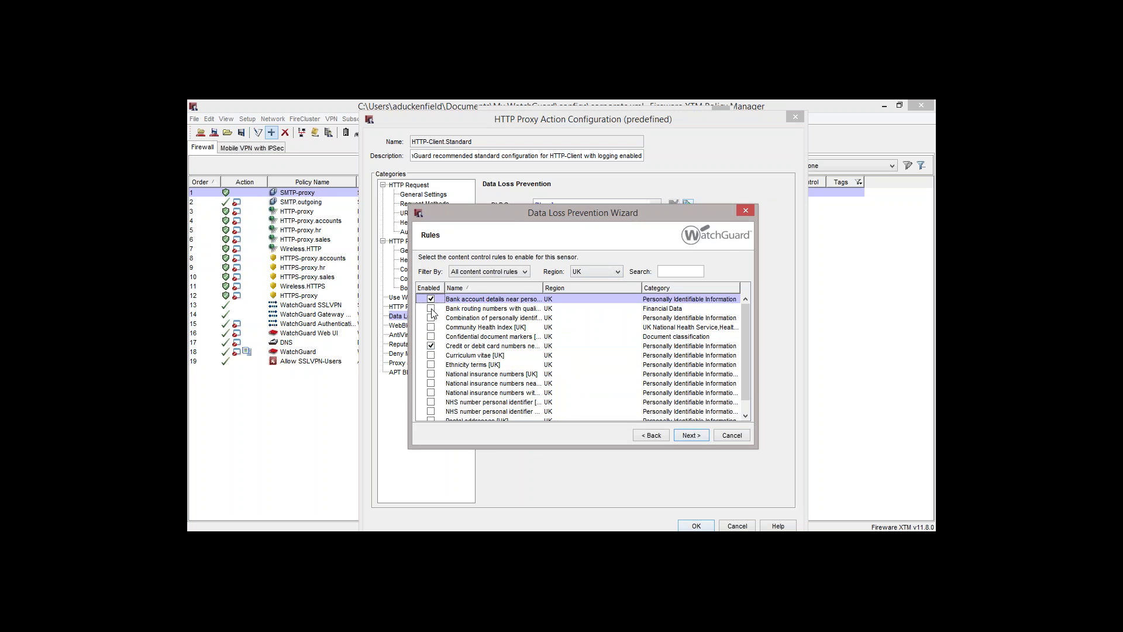
click(431, 308)
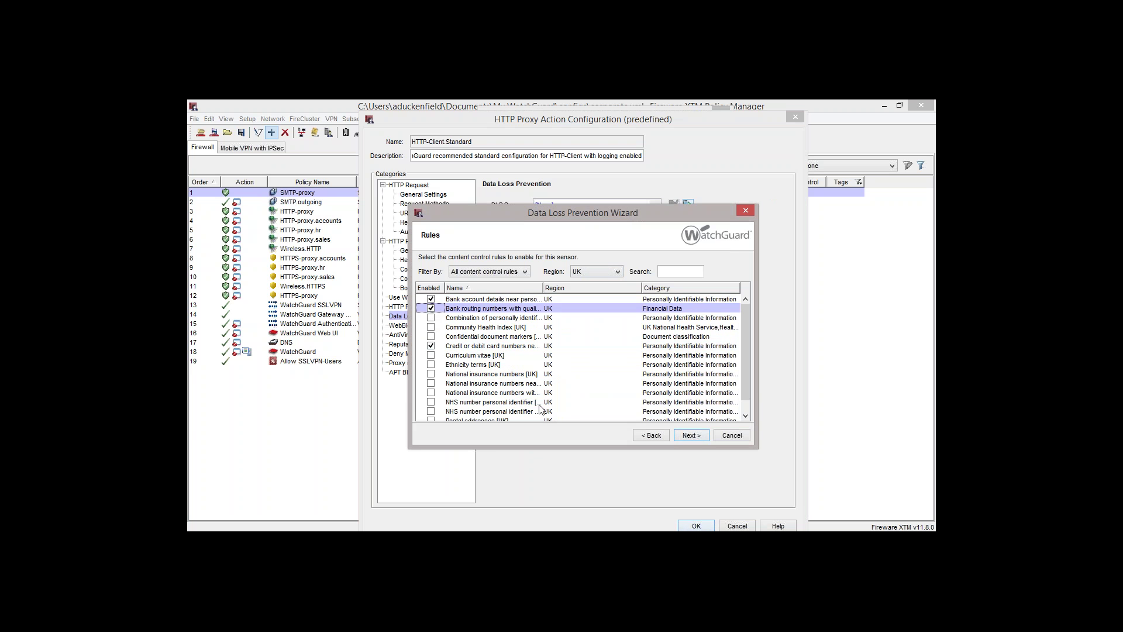
scroll(535, 406, down, 1)
scroll(578, 357, down, 1)
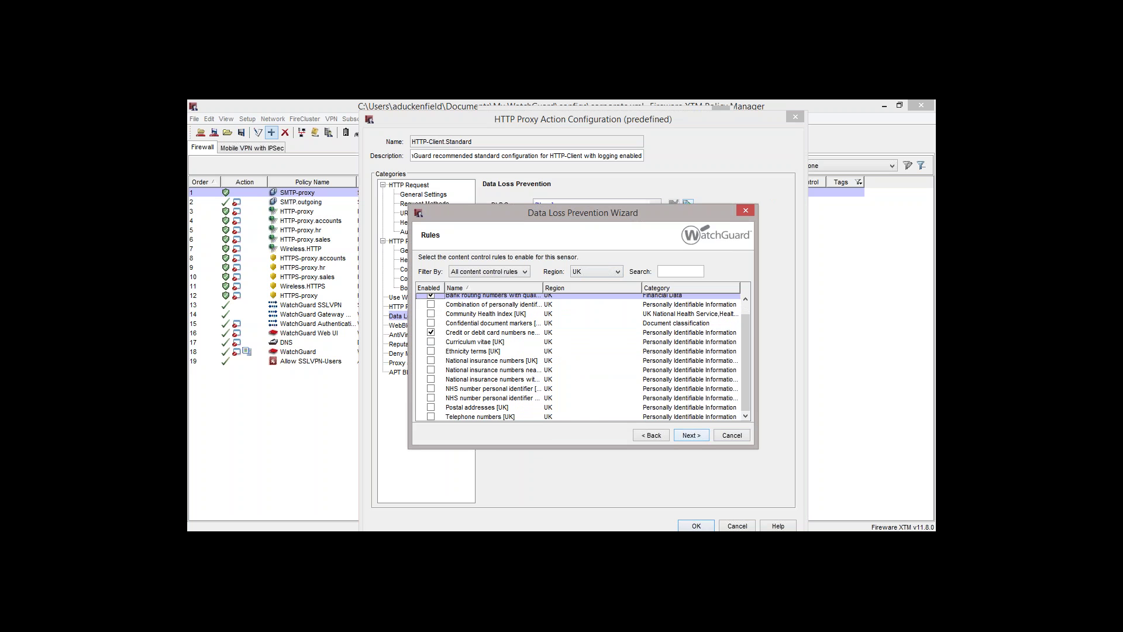
click(431, 407)
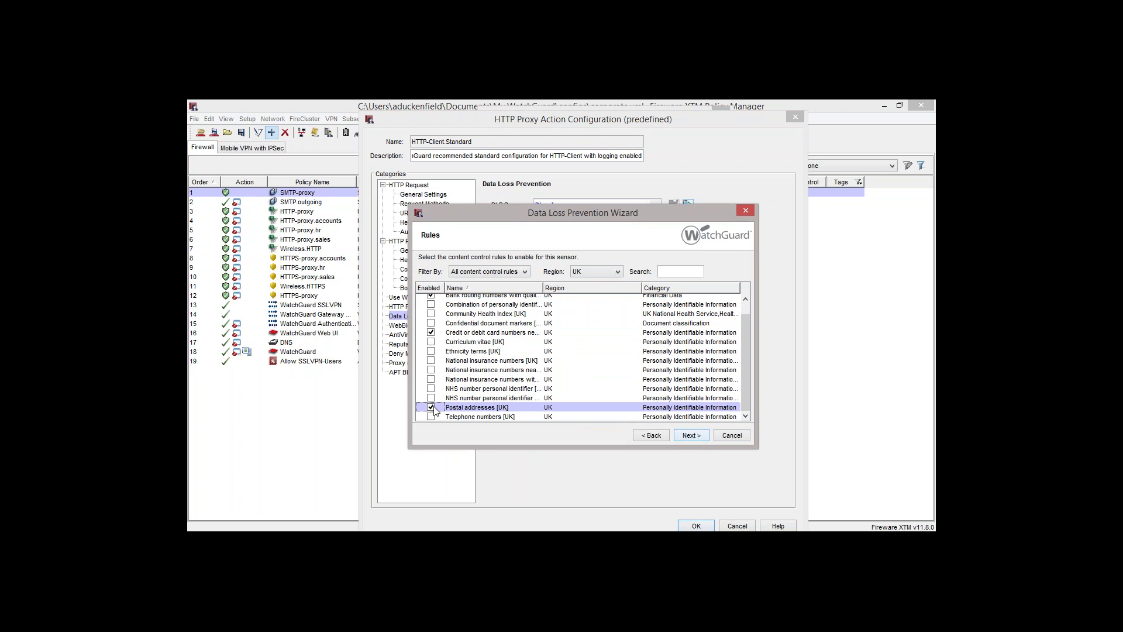
Enable the Global credit card magnetic track 1 and 2 rules and three card-number rules
click(617, 271)
drag(621, 341, 618, 314)
click(598, 304)
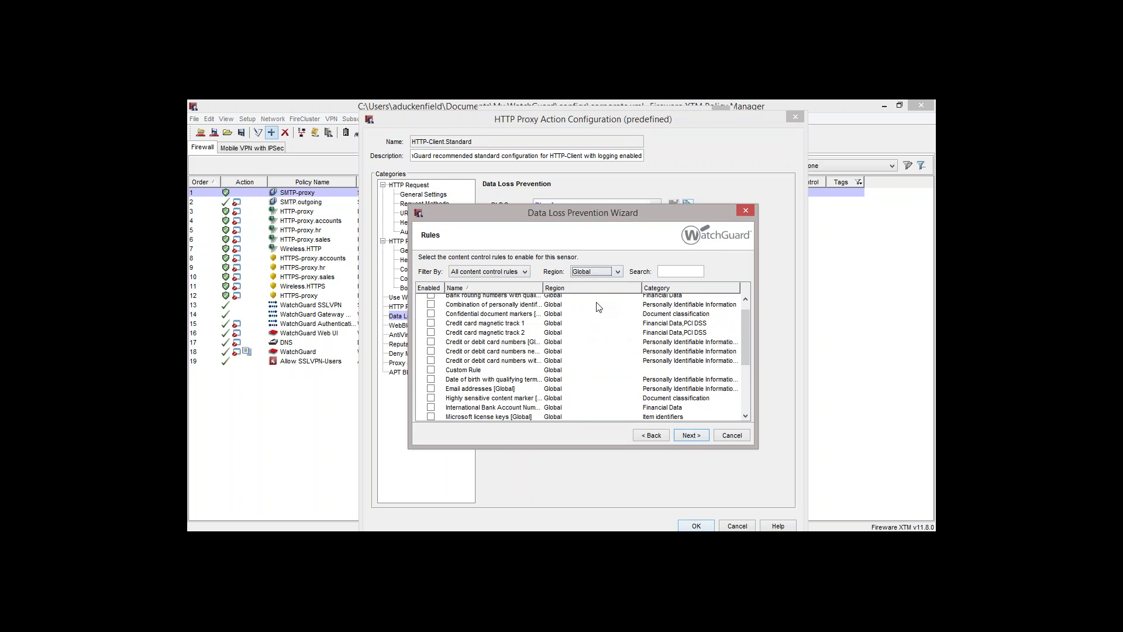
click(431, 323)
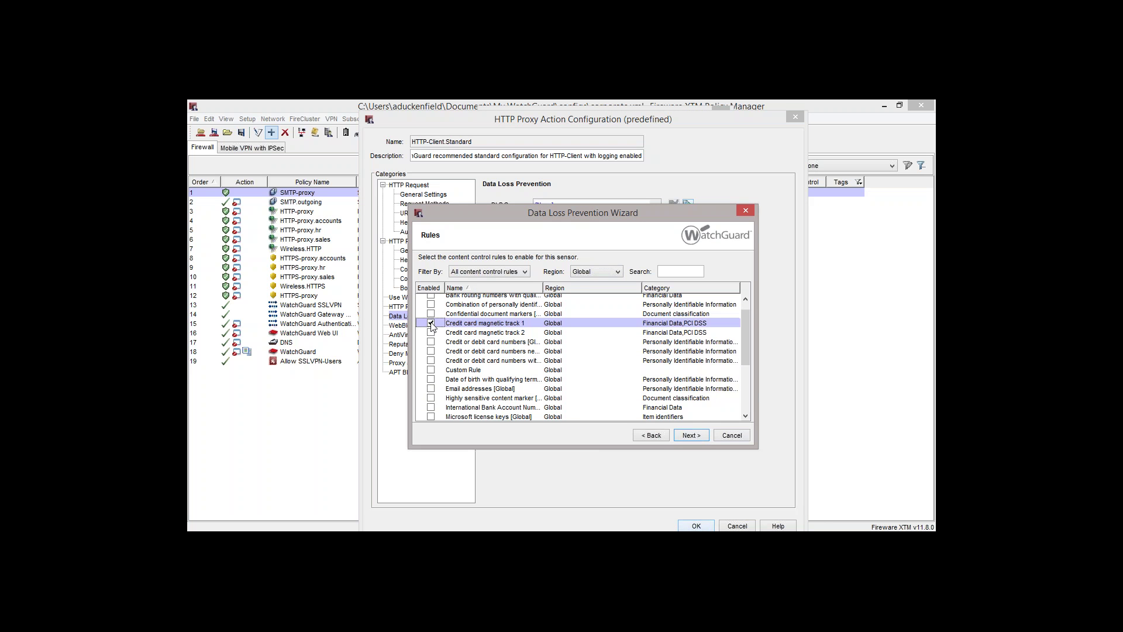
click(431, 333)
click(431, 341)
click(431, 351)
click(431, 360)
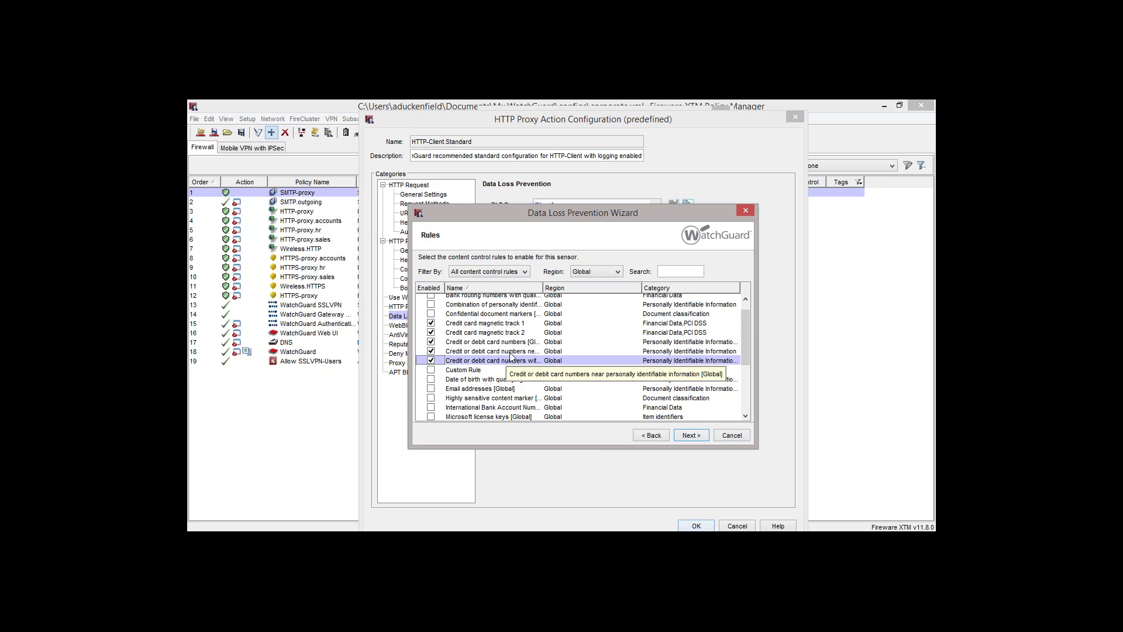
Strip matches from email, drop non-email matches with an alarm, and finish to assign DLPSensor.1
click(681, 436)
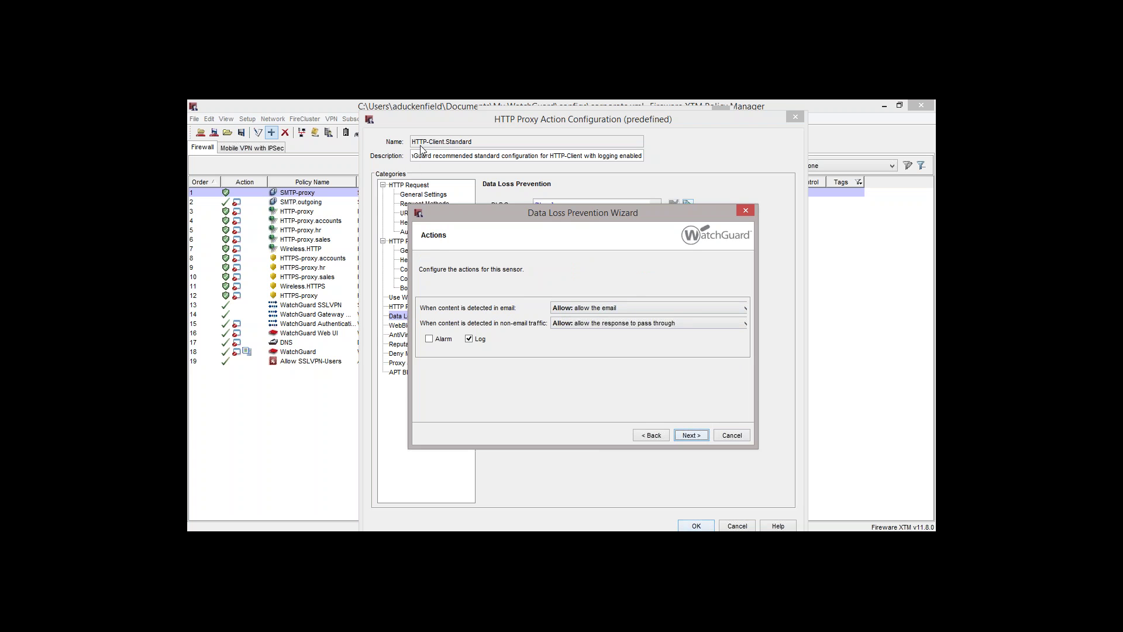
click(620, 307)
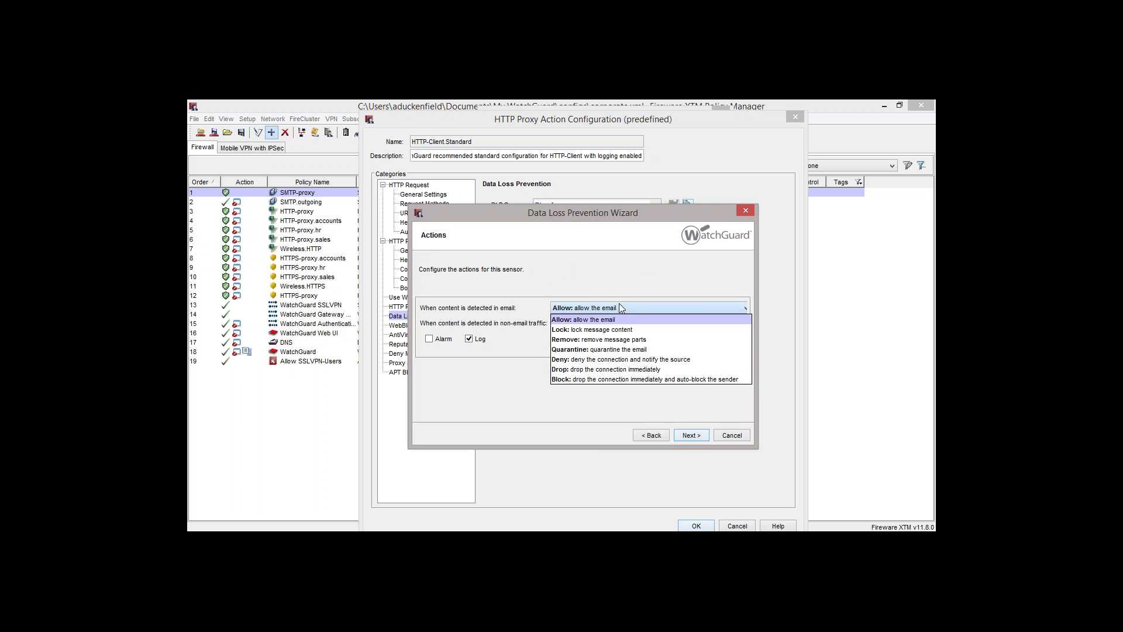
click(638, 340)
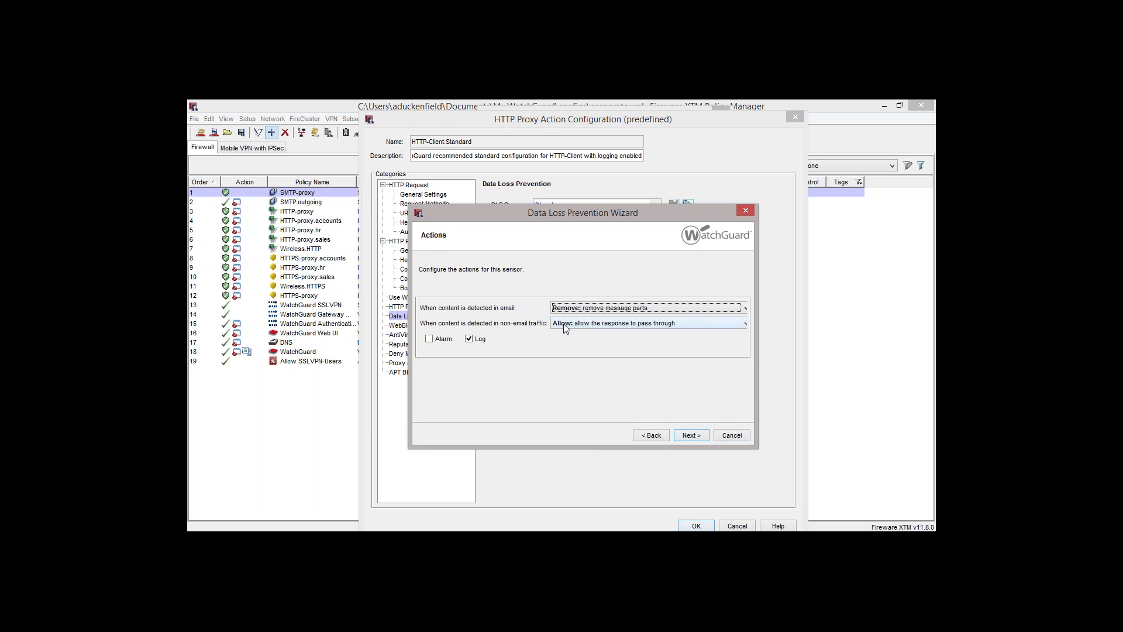
click(566, 328)
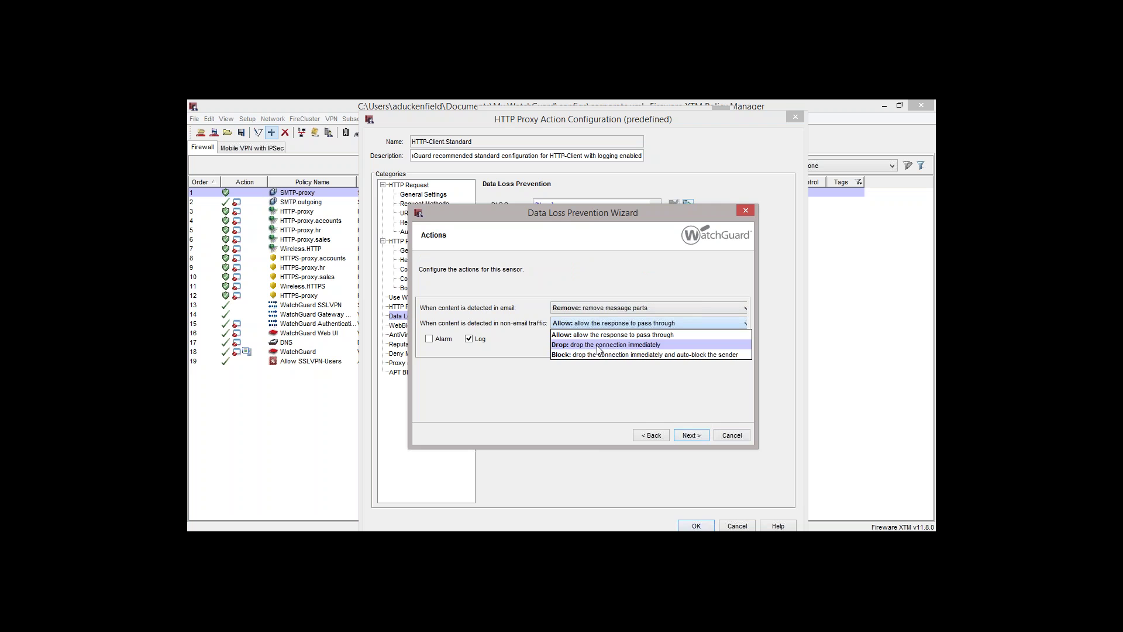
click(598, 346)
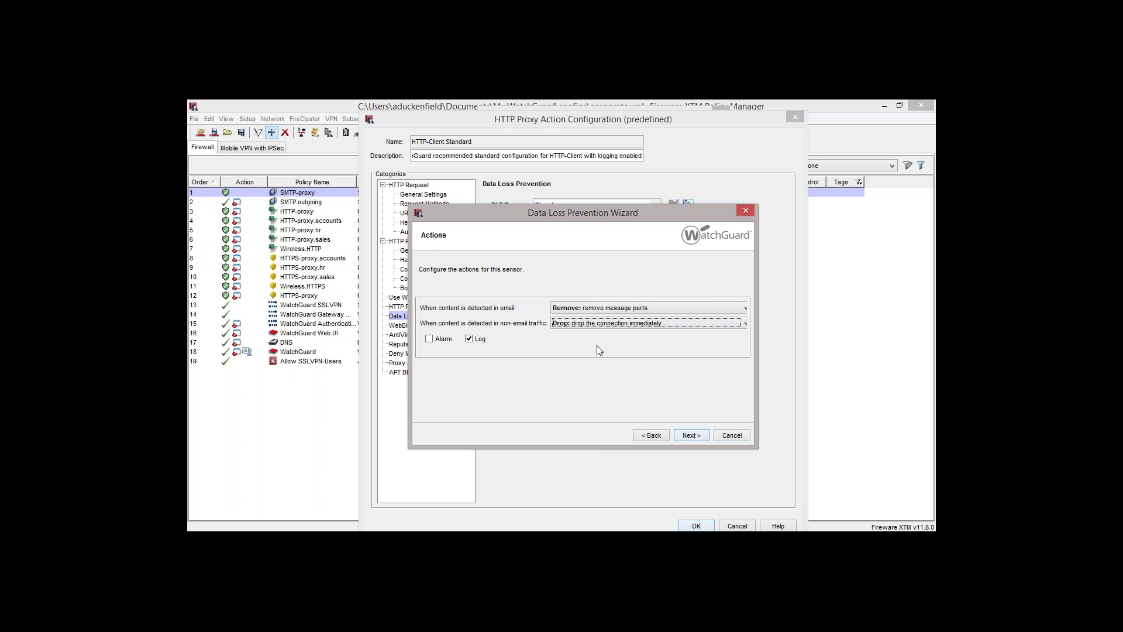
click(429, 339)
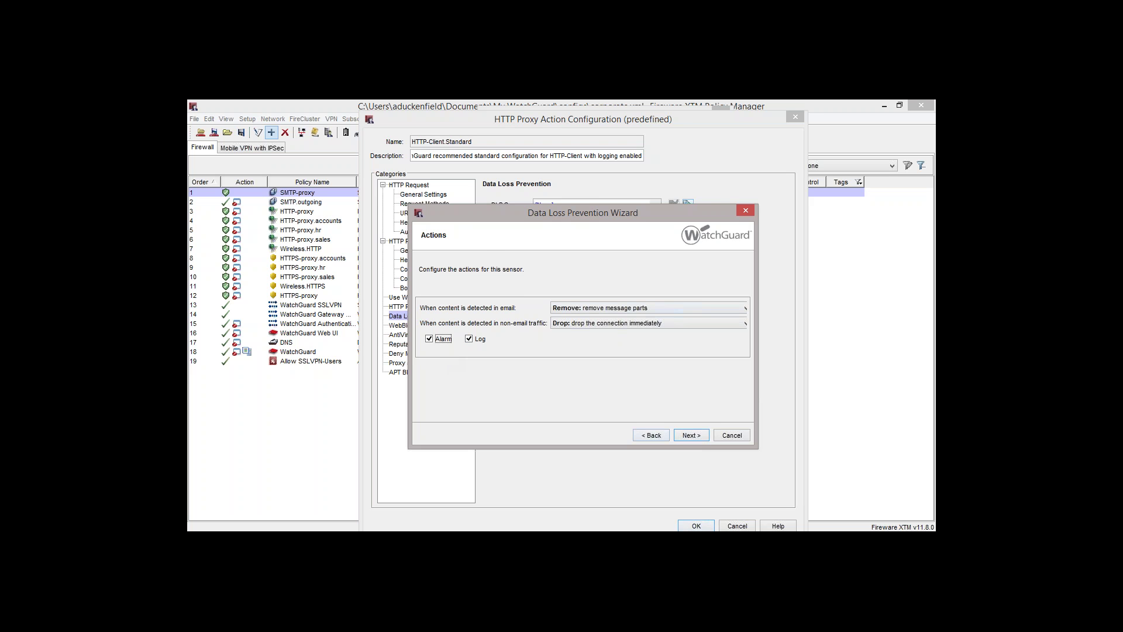
click(690, 435)
click(692, 435)
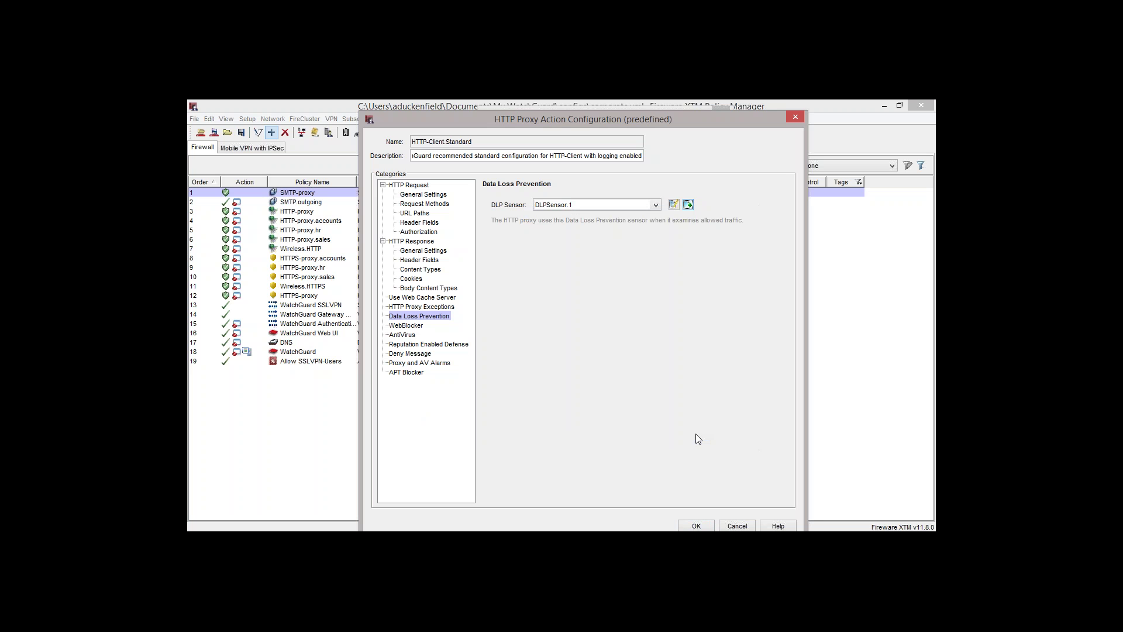
Create the newWebBlocker.1 configuration under WebBlocker and show its Categories list
click(416, 326)
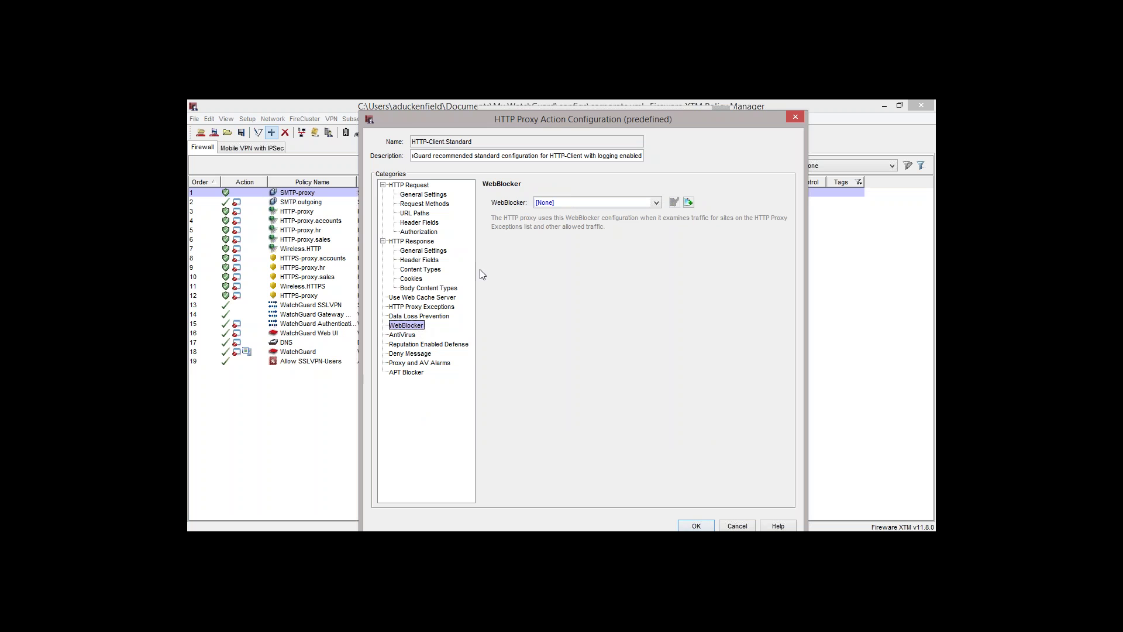
click(657, 203)
click(661, 201)
click(689, 203)
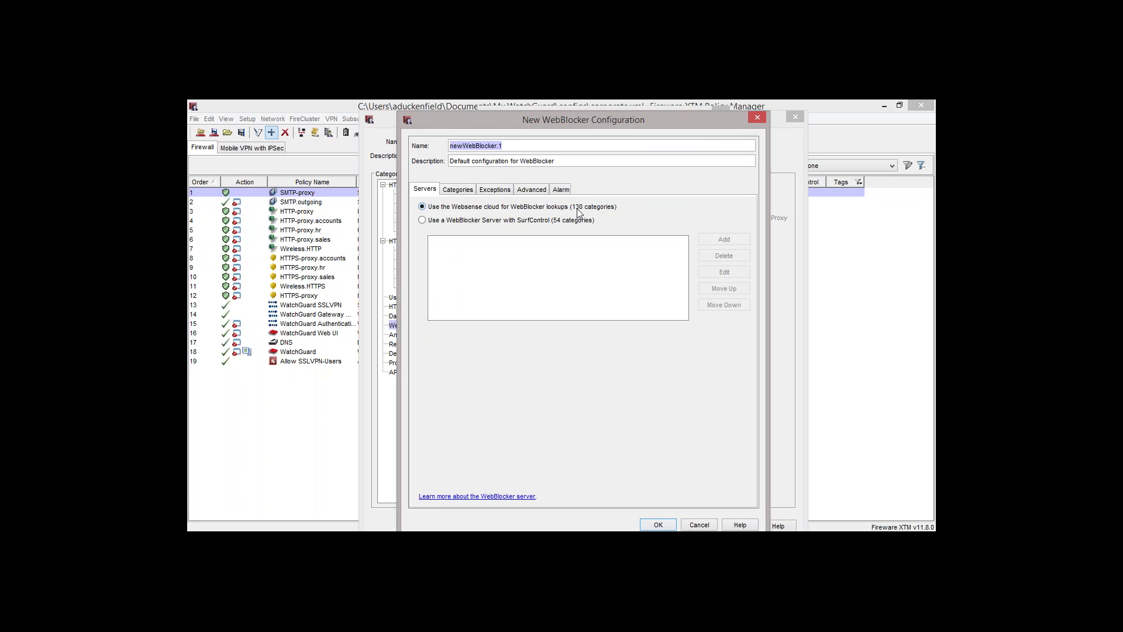
click(454, 190)
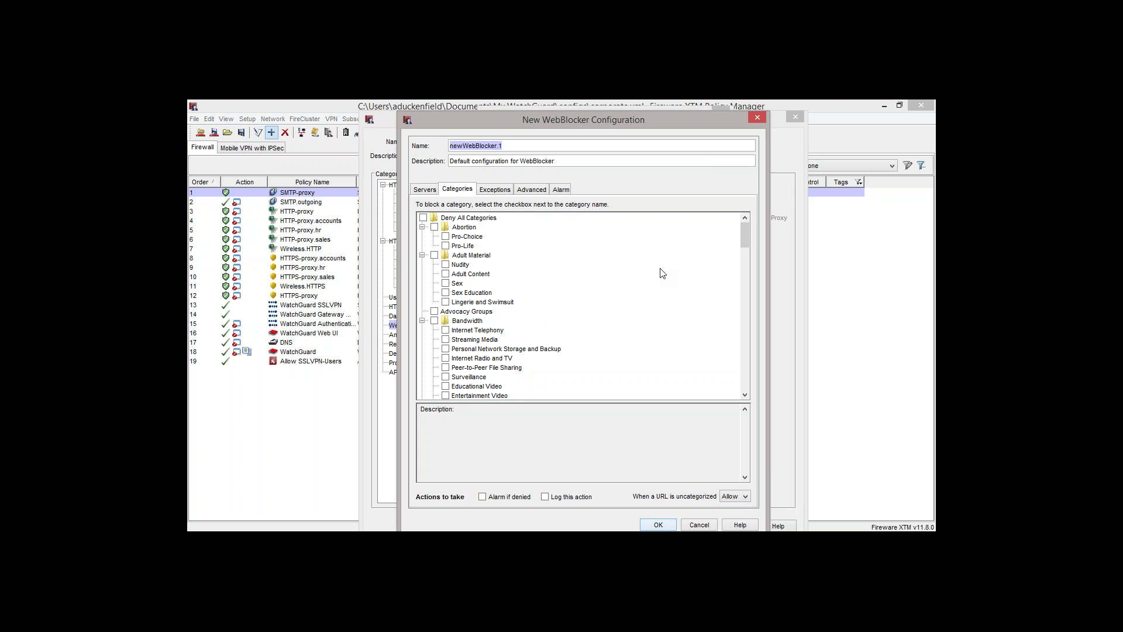
Block Adult Material, Internet Radio and TV, Abused Drugs and Marijuana
click(434, 256)
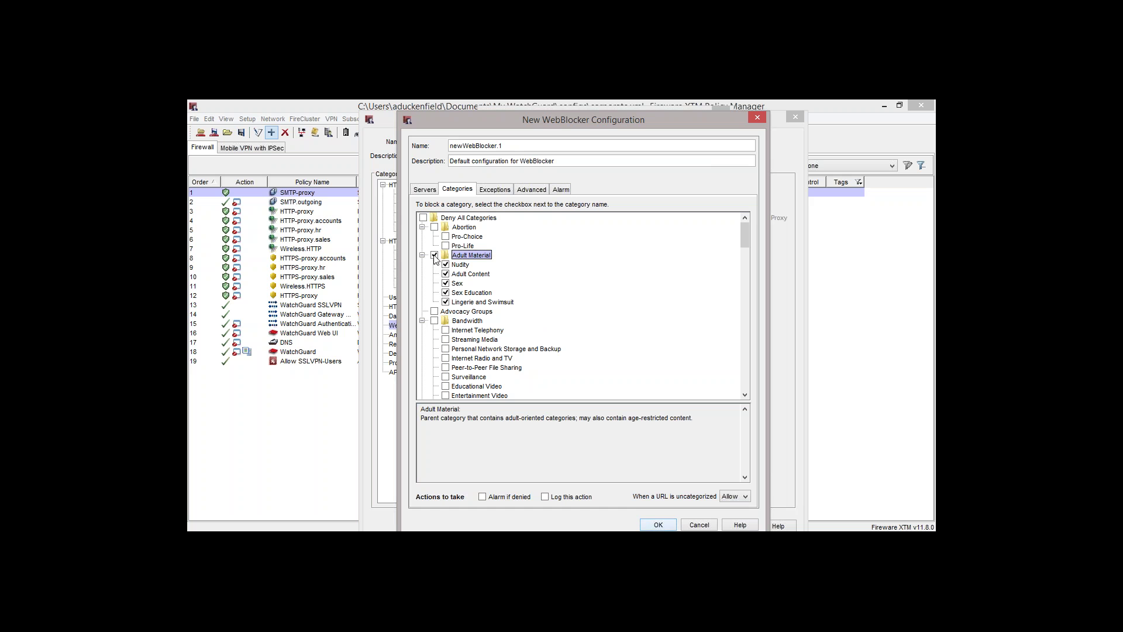
scroll(509, 314, down, 3)
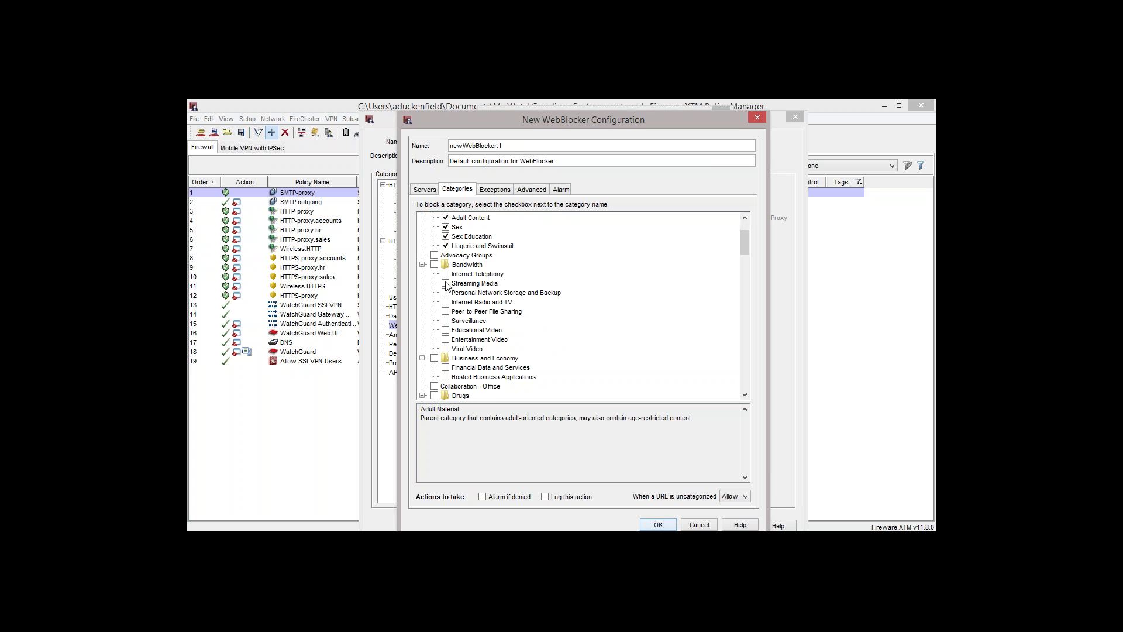
click(466, 284)
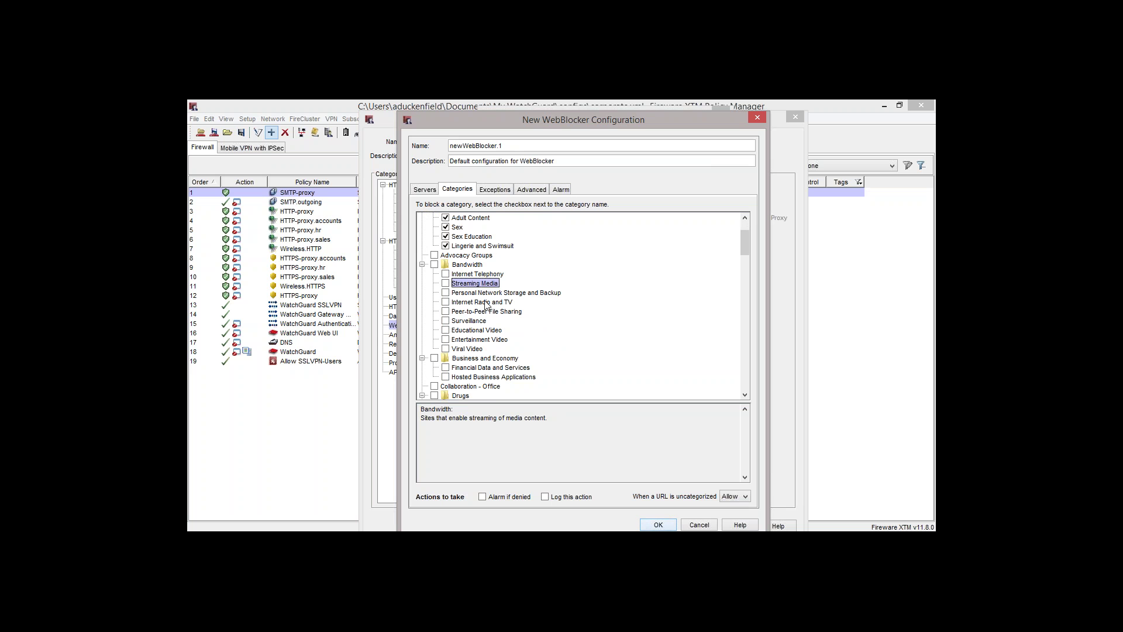
click(445, 301)
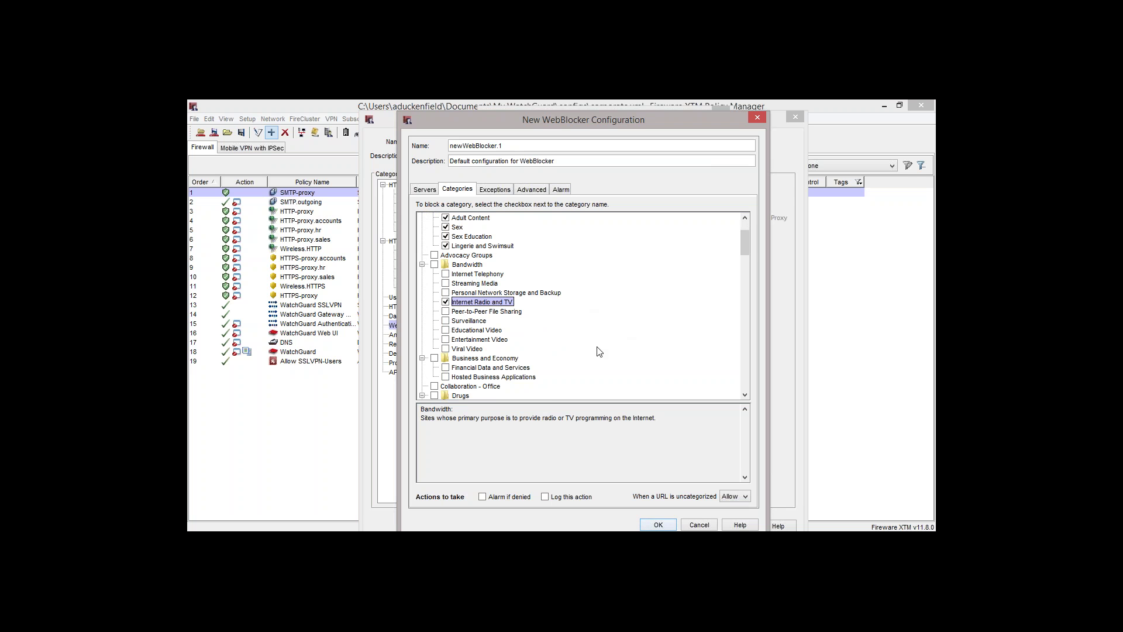
scroll(600, 351, down, 5)
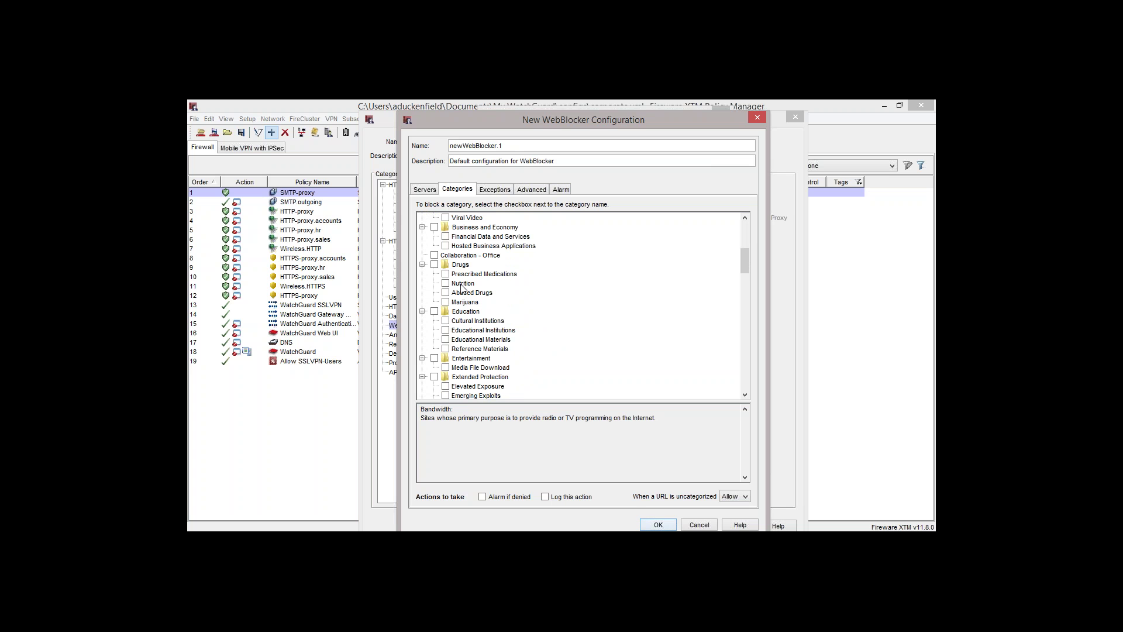
click(450, 294)
click(446, 301)
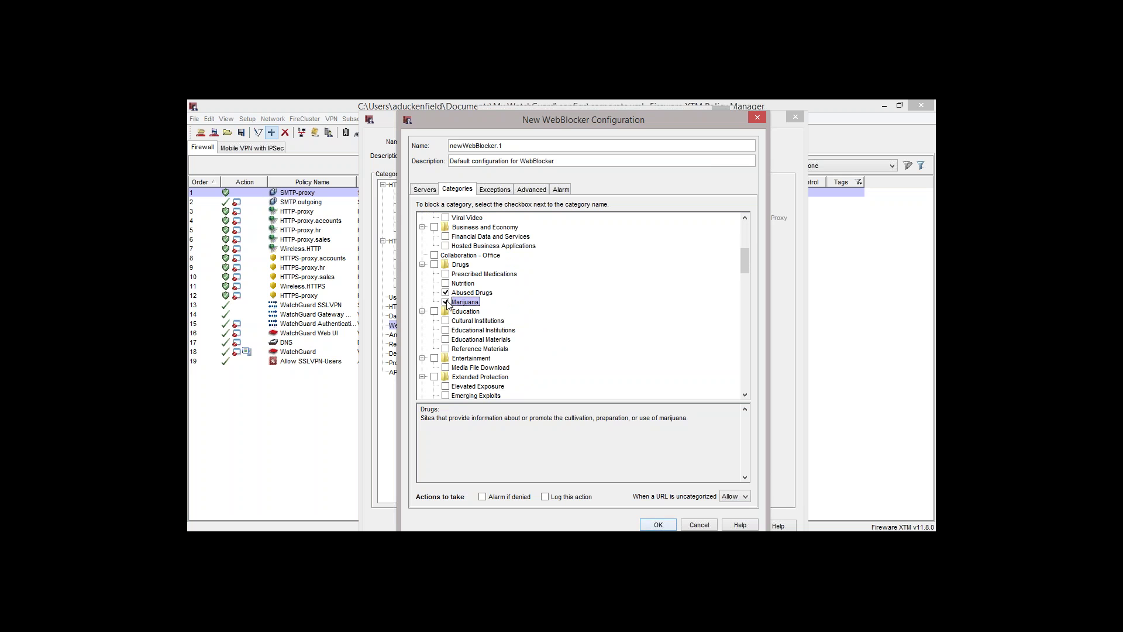
Block Proxy Avoidance, Hacking, and Web and Email Spam
scroll(560, 311, down, 3)
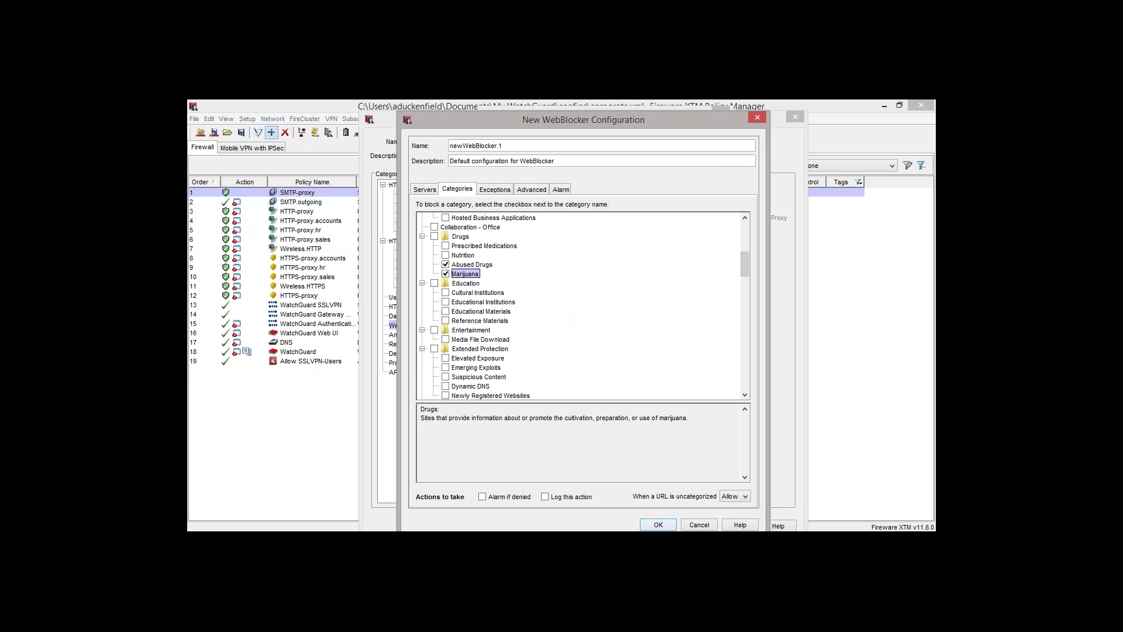
scroll(560, 311, down, 4)
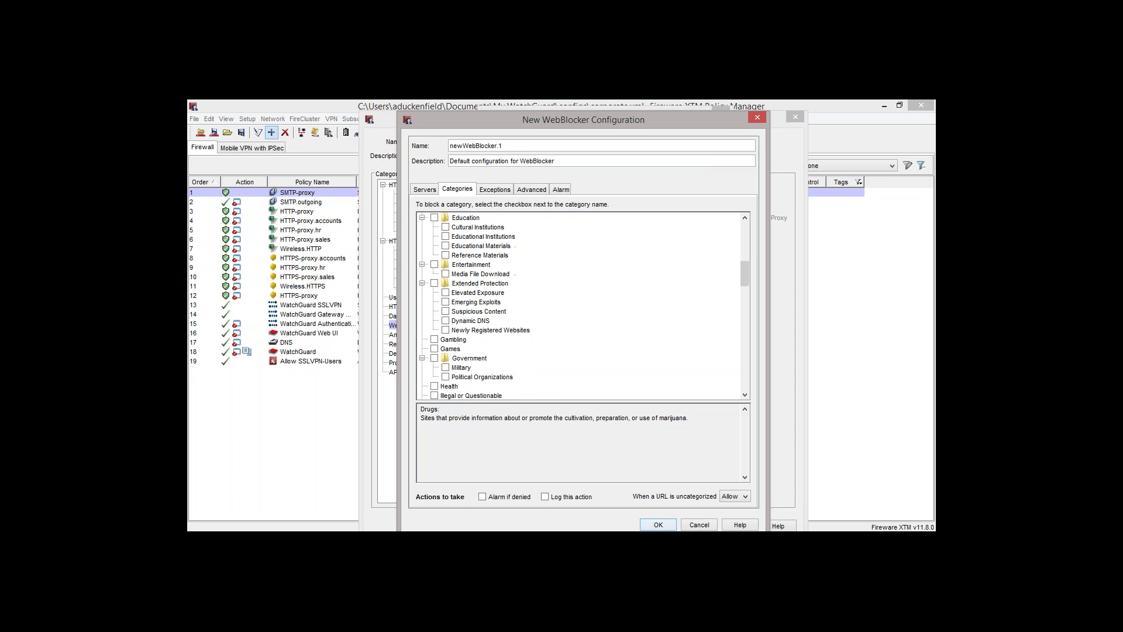
scroll(559, 311, down, 1)
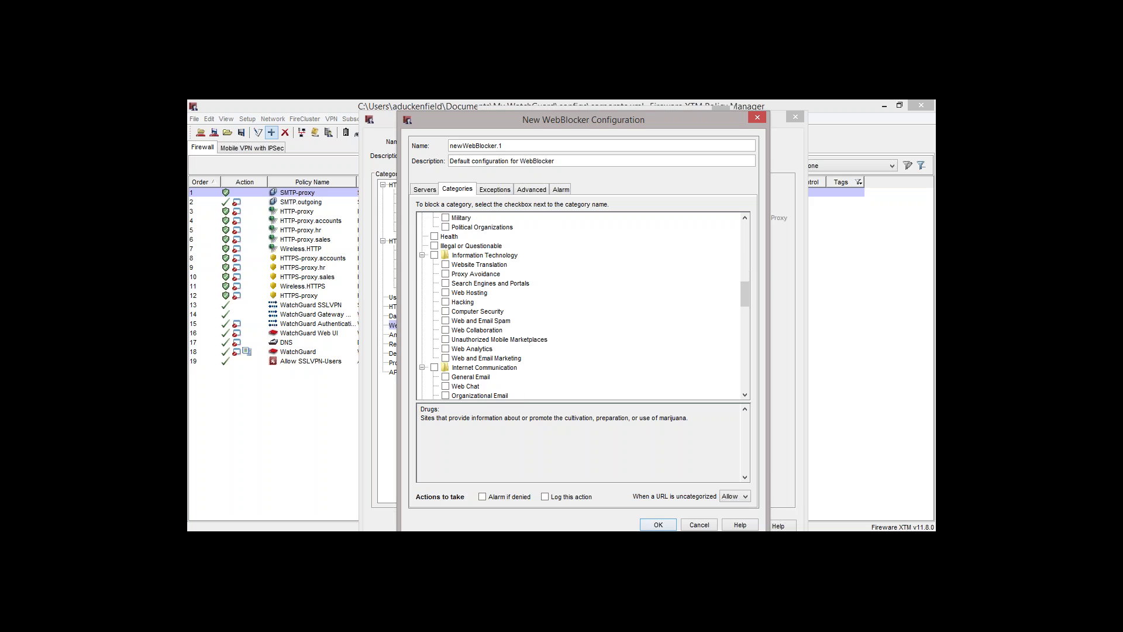
click(447, 275)
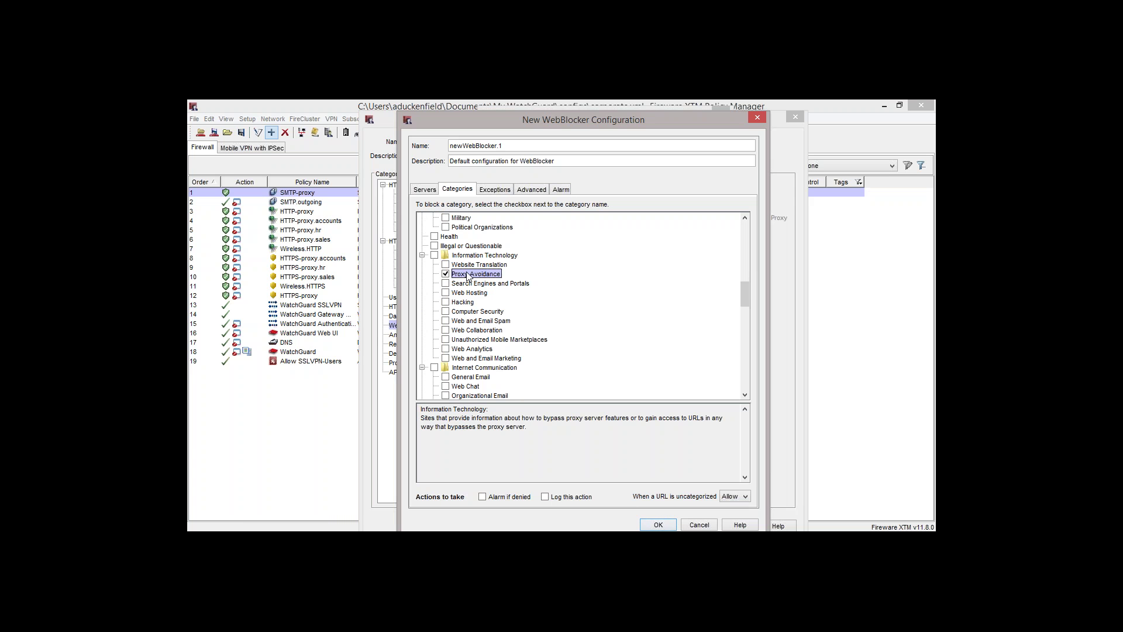
click(451, 302)
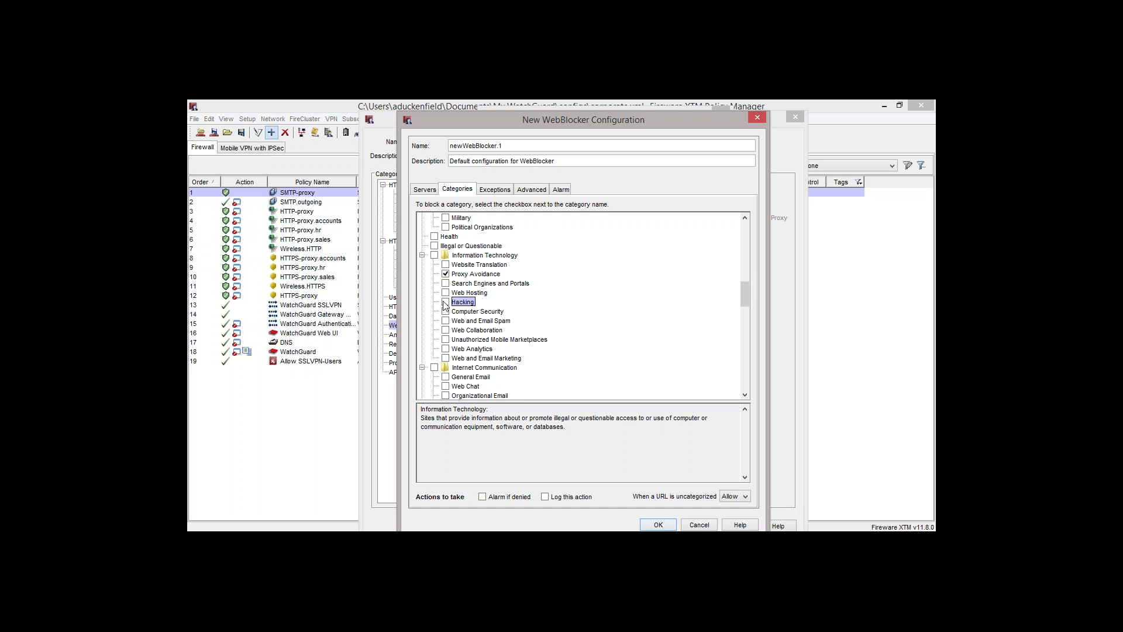
click(446, 321)
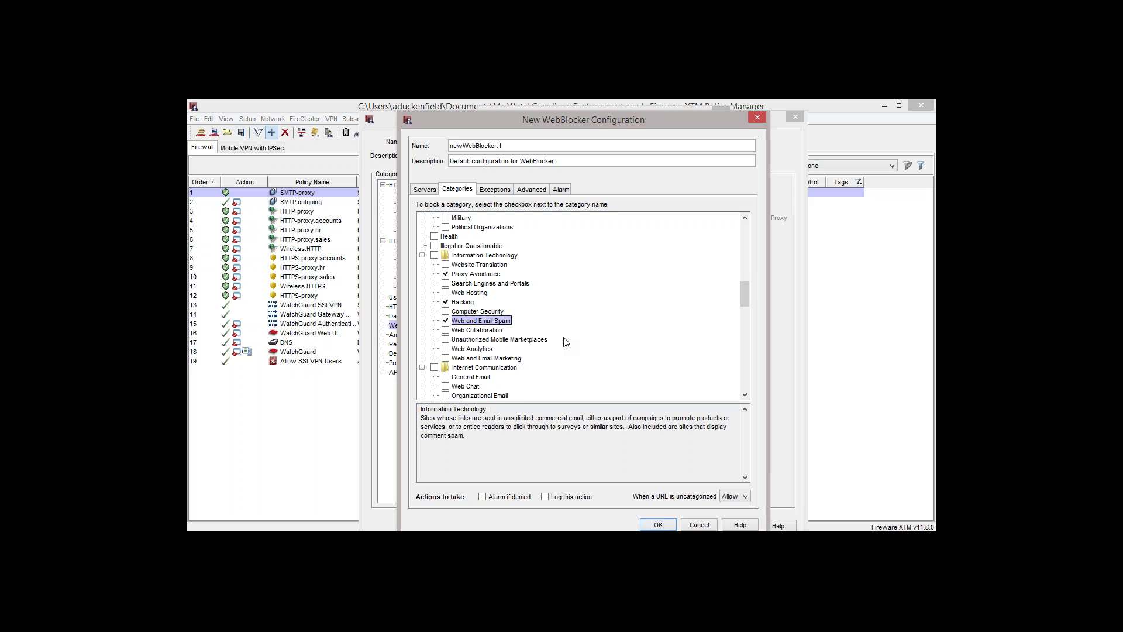
scroll(566, 343, down, 4)
scroll(582, 305, down, 5)
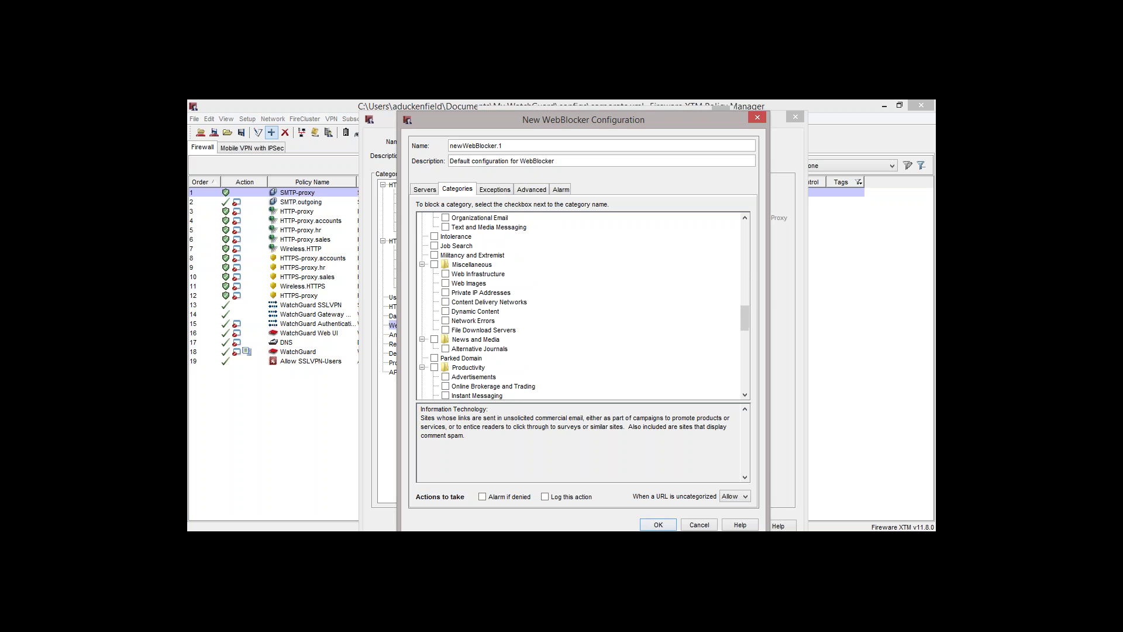
Block Advertisements and the whole Security category, including Bot Networks, in newWebBlocker.1
scroll(537, 326, down, 1)
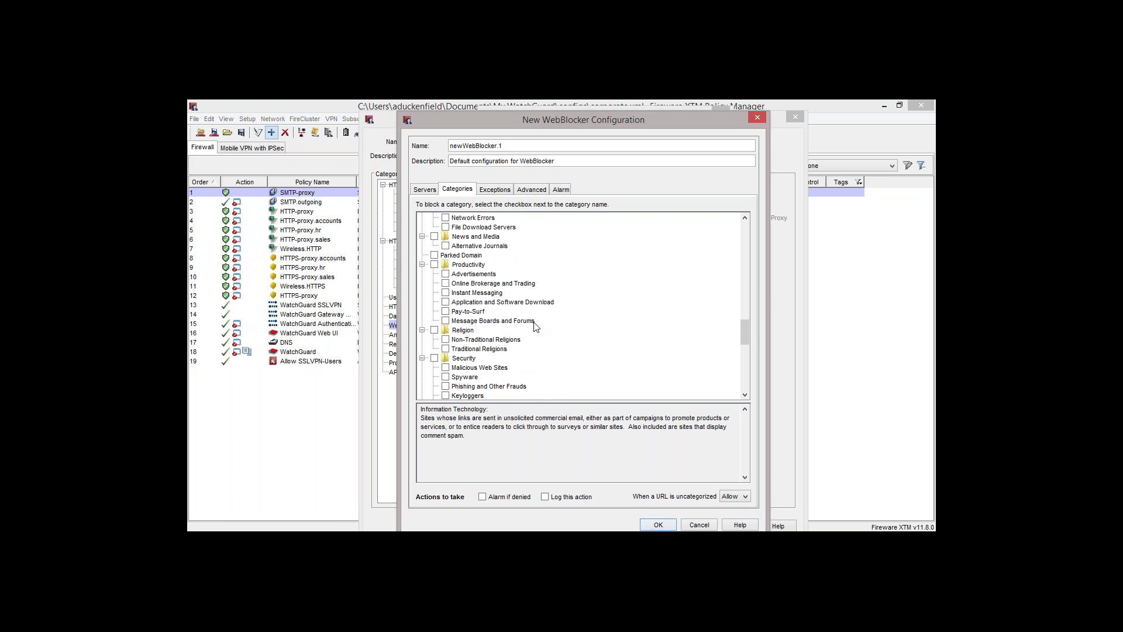
click(457, 275)
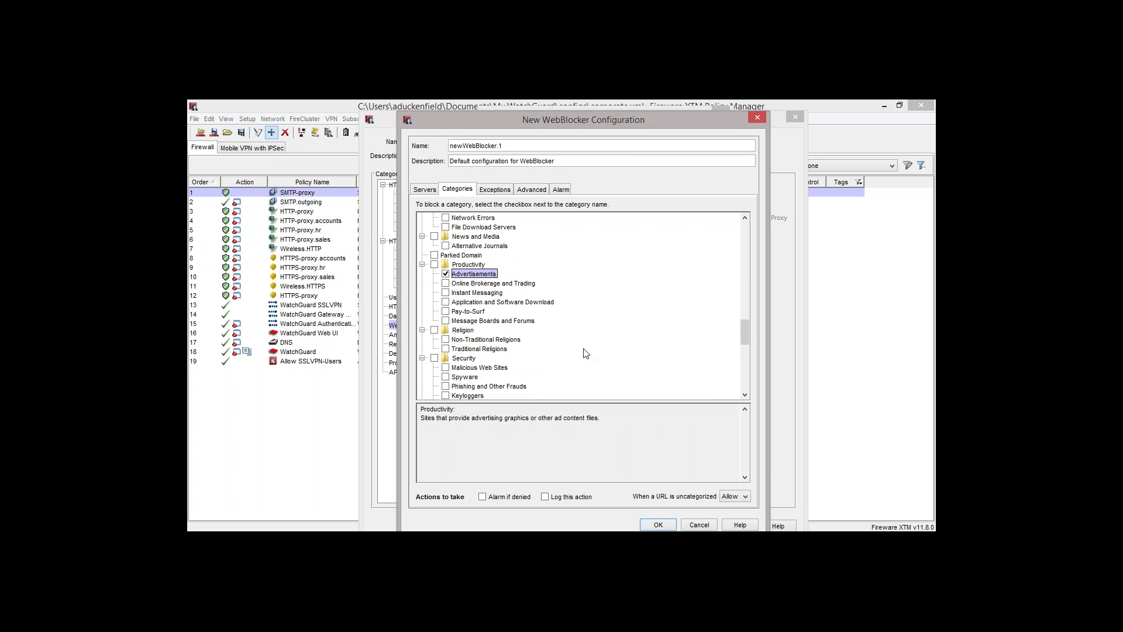
scroll(586, 353, down, 4)
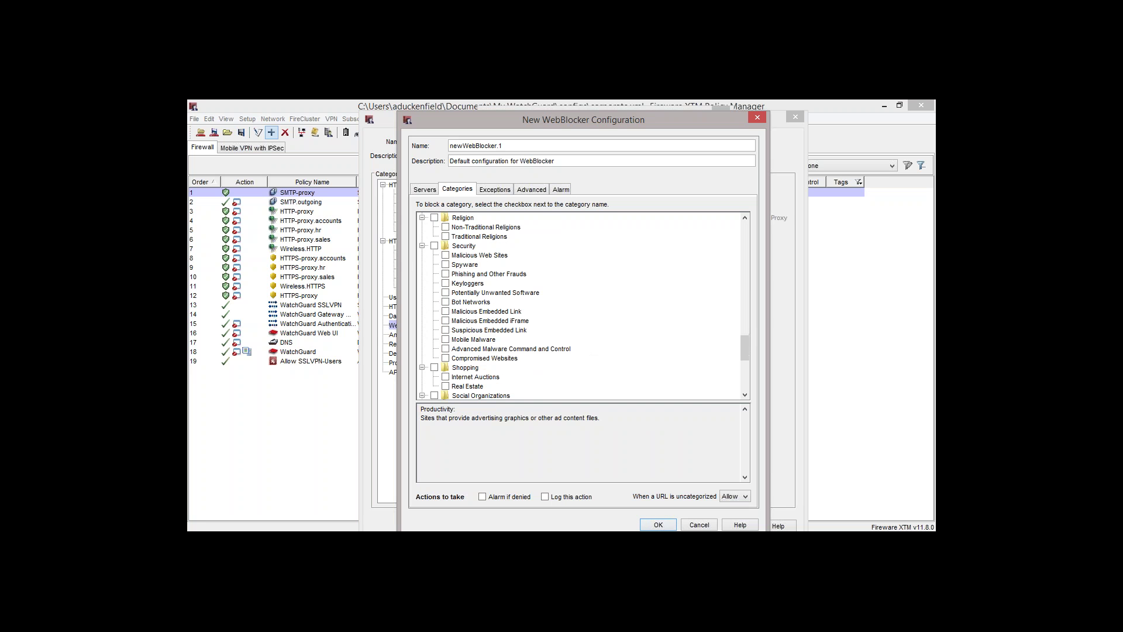
click(435, 246)
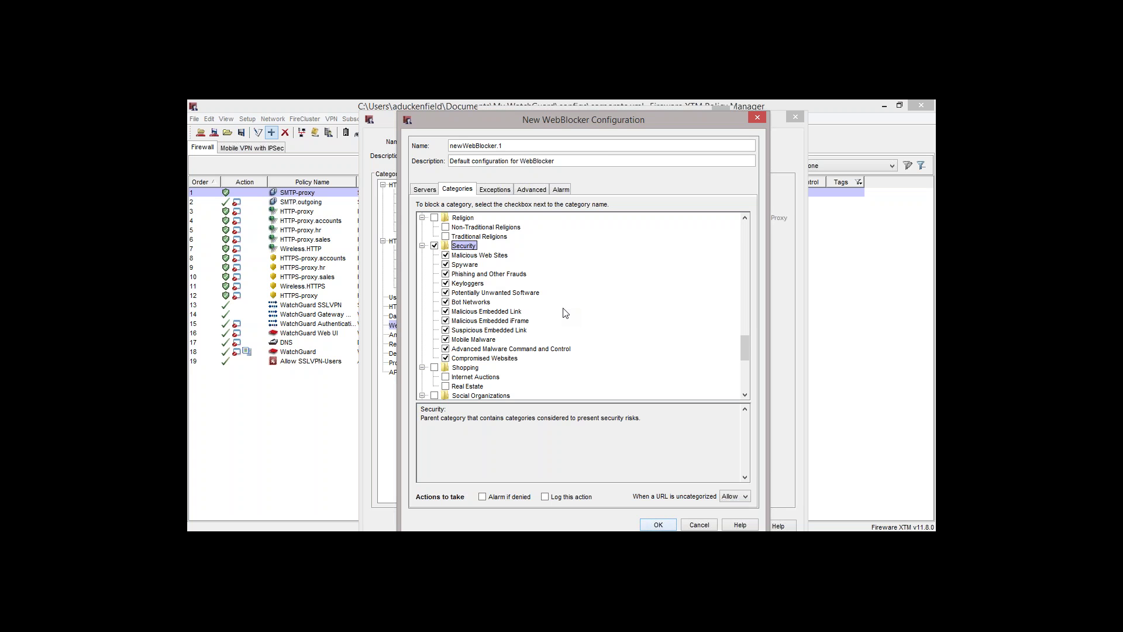
click(488, 302)
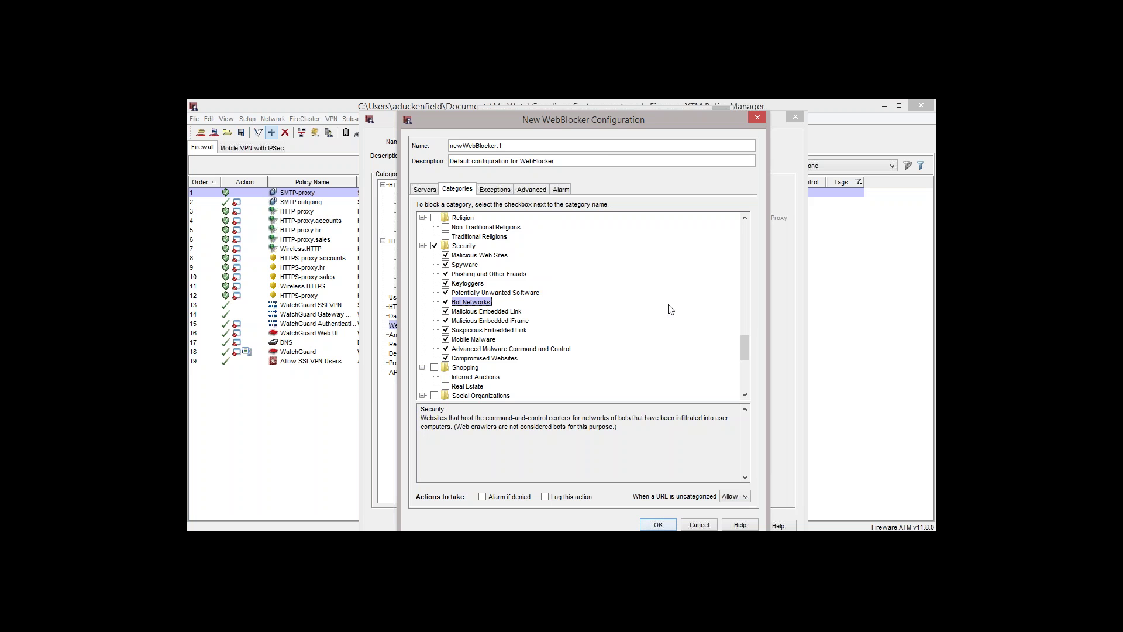
Block Social Networking, including its Social Web subcategories, and turn on 'Log this action'
drag(746, 345, 743, 364)
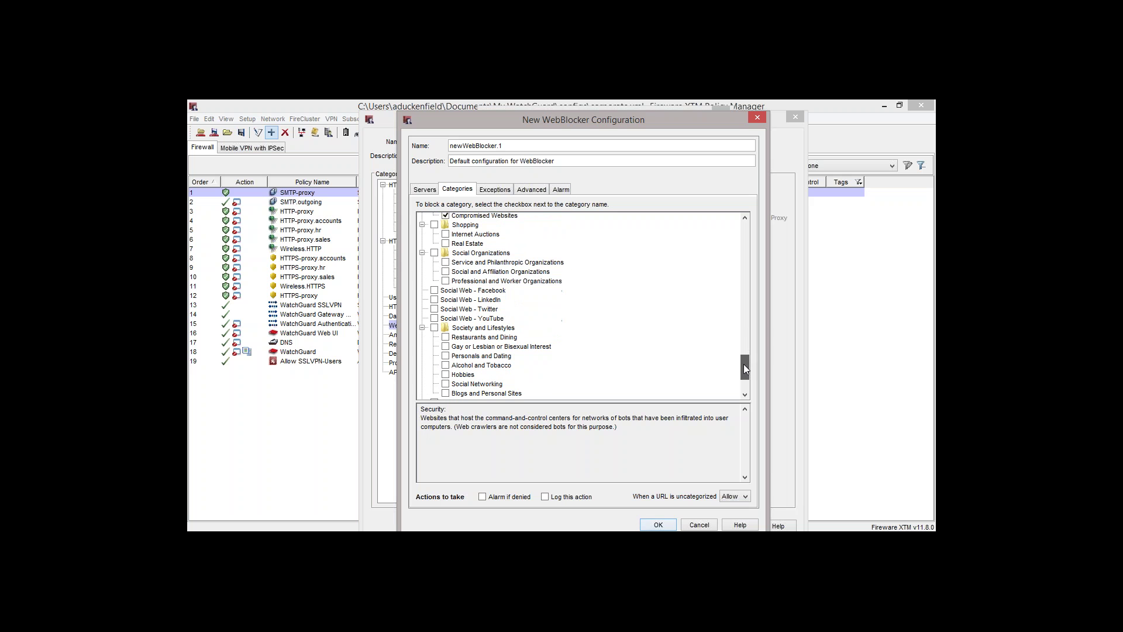
click(469, 385)
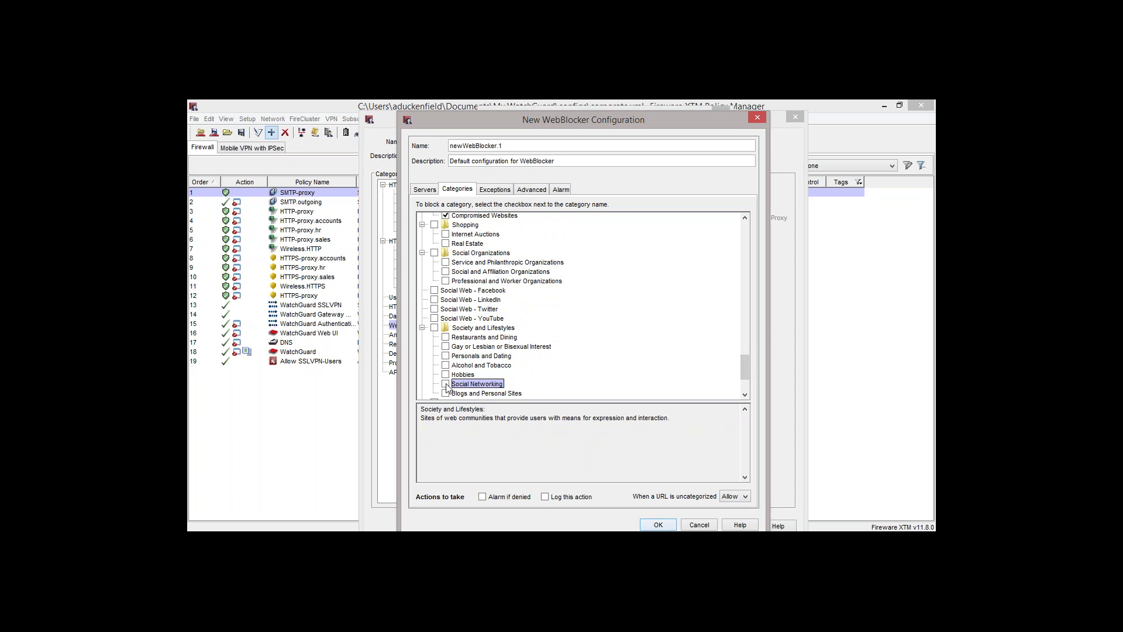
click(447, 385)
click(490, 292)
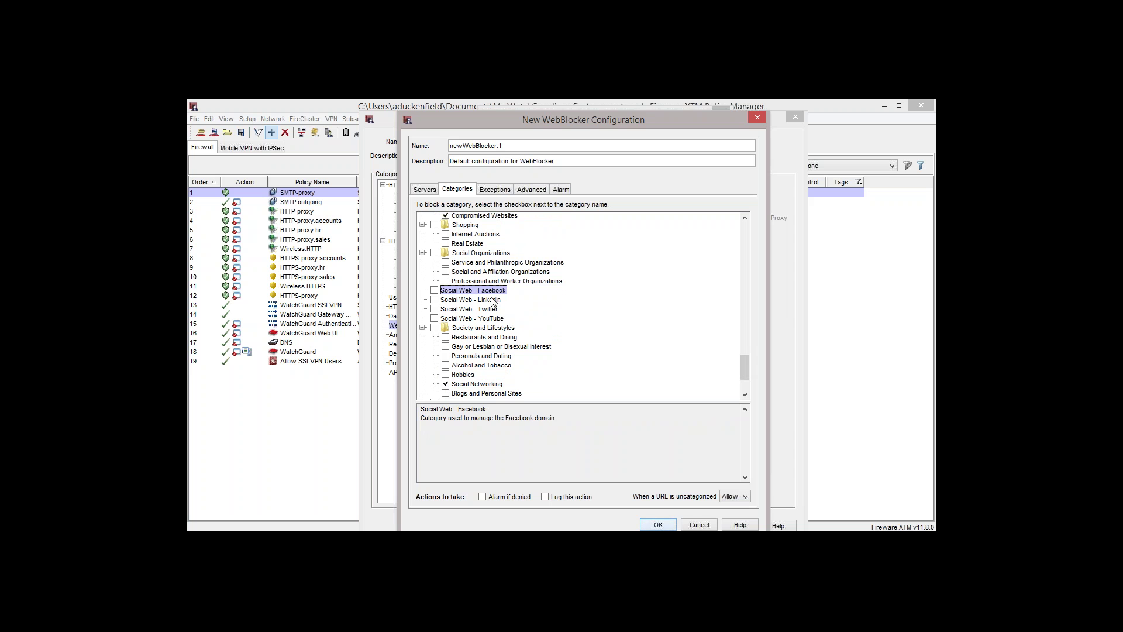
click(491, 300)
click(492, 308)
click(491, 318)
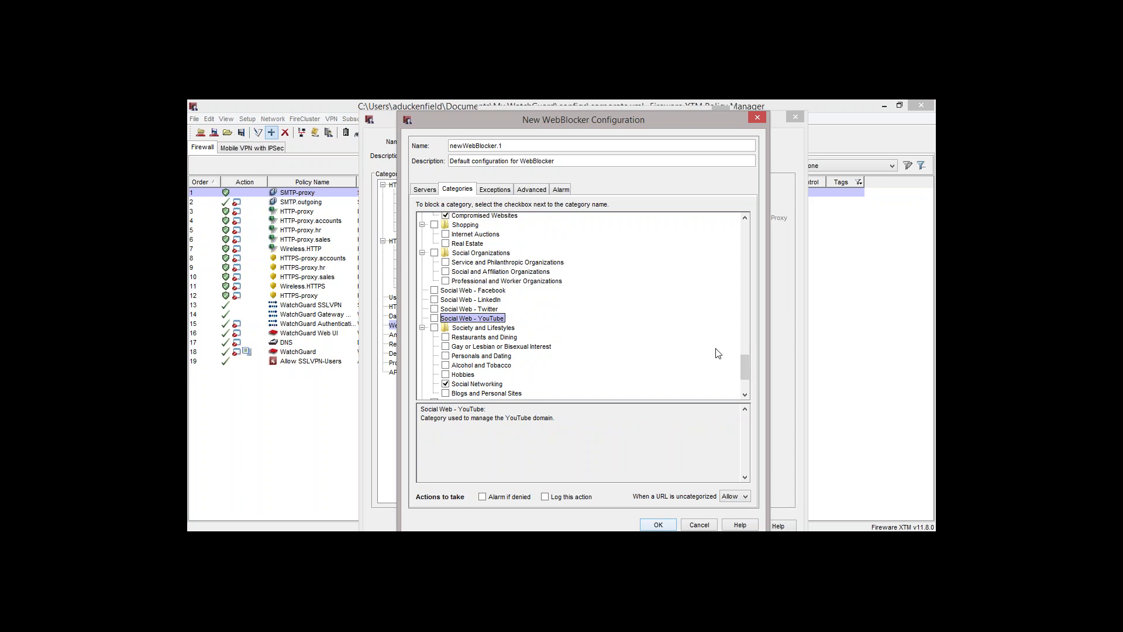
drag(748, 371, 744, 383)
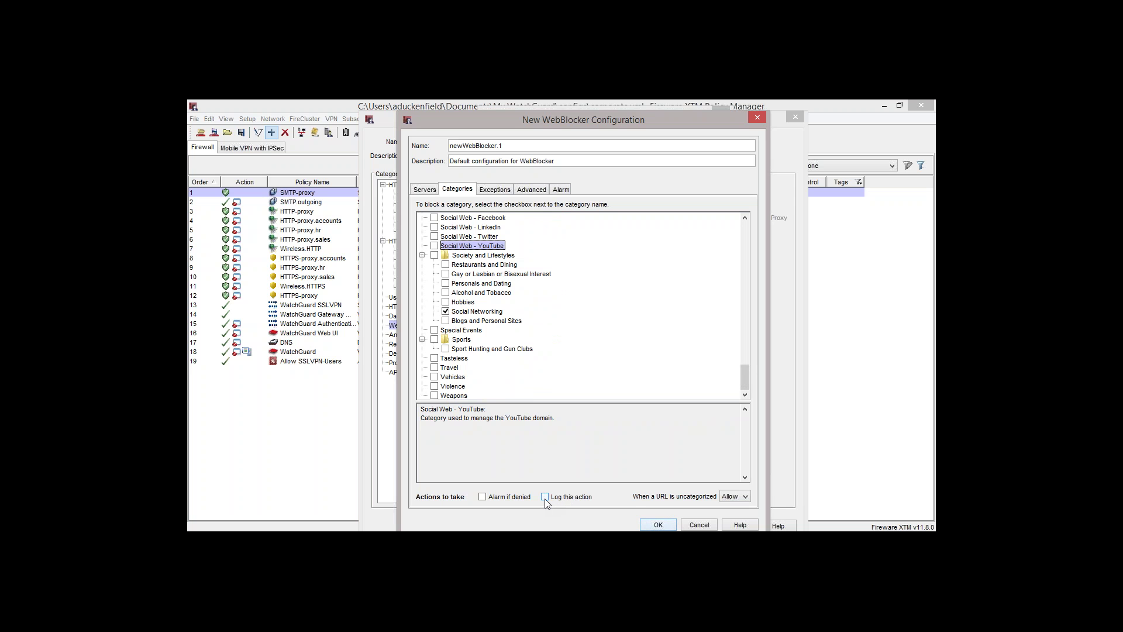
click(544, 499)
Add a WebBlocker exception with the pattern domain.com/*
click(739, 497)
click(496, 193)
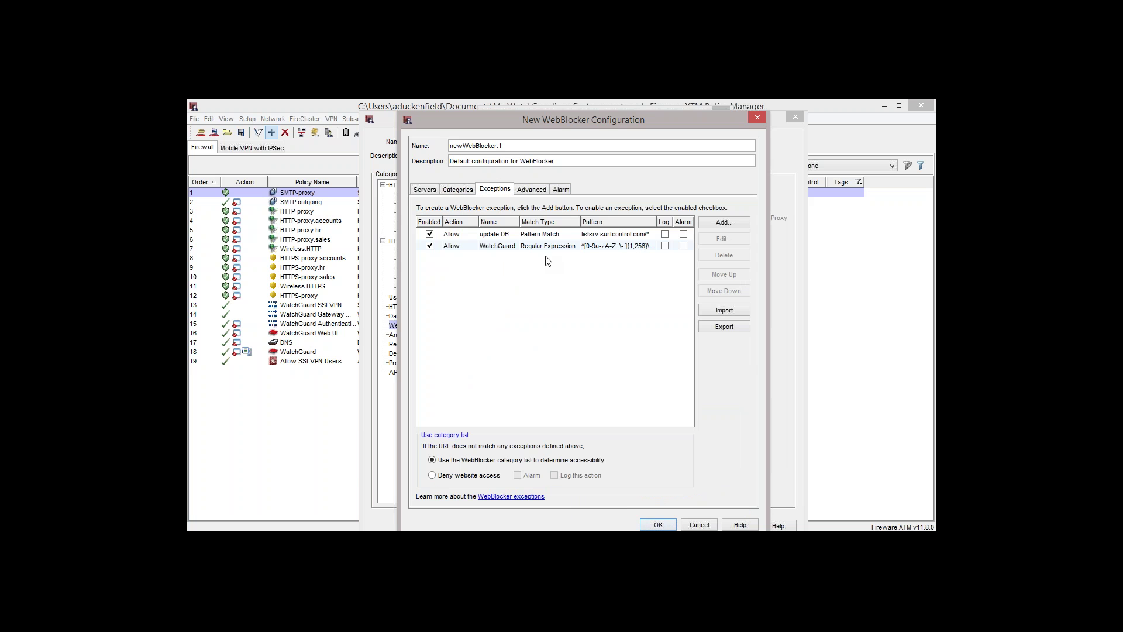
click(730, 222)
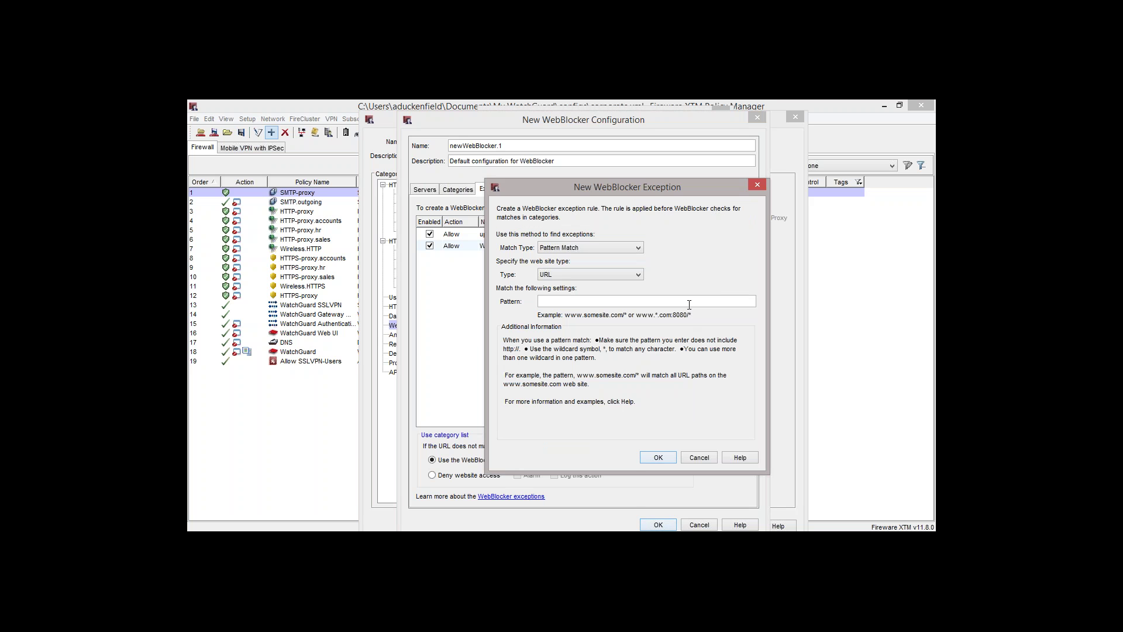
text(domain.com)
click(658, 456)
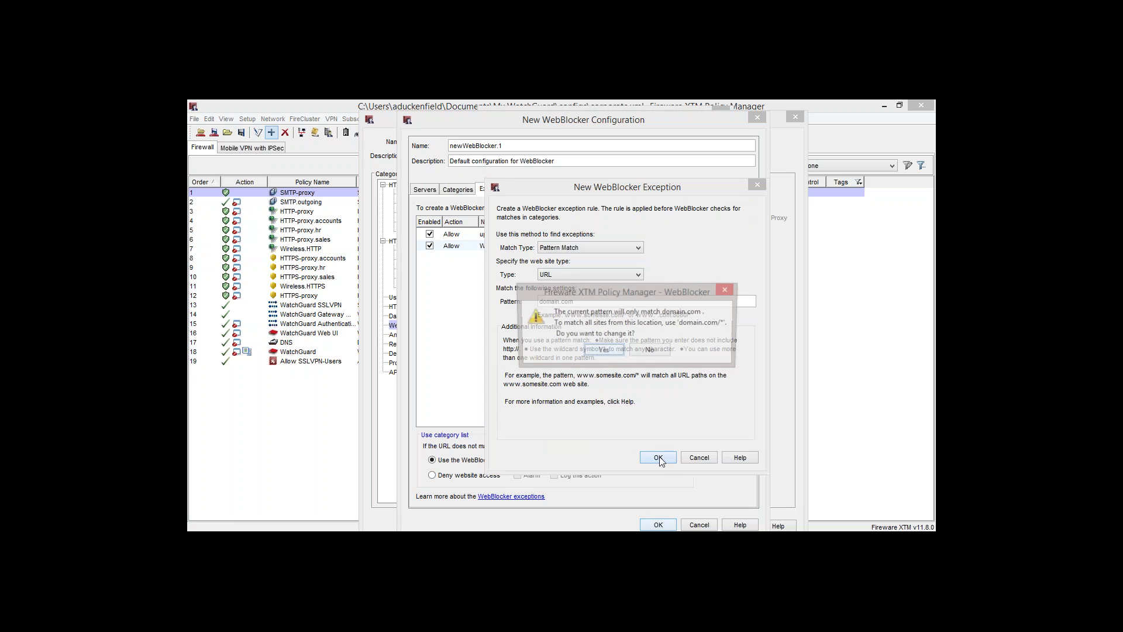
click(602, 352)
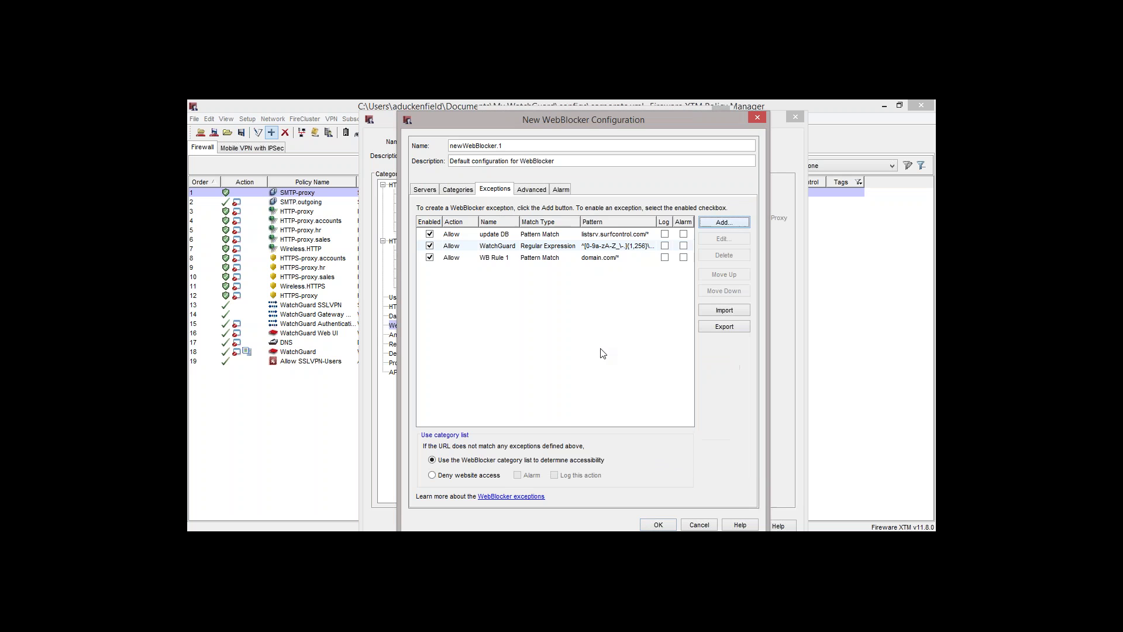
Set WB Rule 1's action to Deny and view the advanced WebBlocker settings
click(536, 263)
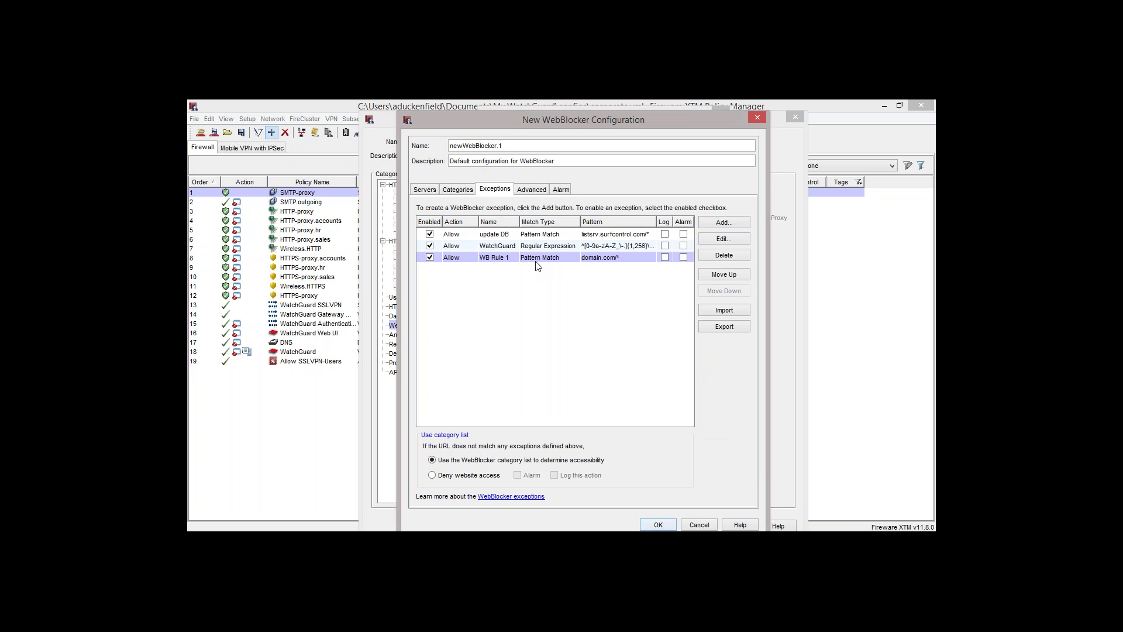
click(446, 259)
click(461, 279)
mouse_move(518, 124)
mouse_down()
mouse_move(560, 136)
mouse_move(515, 131)
mouse_up()
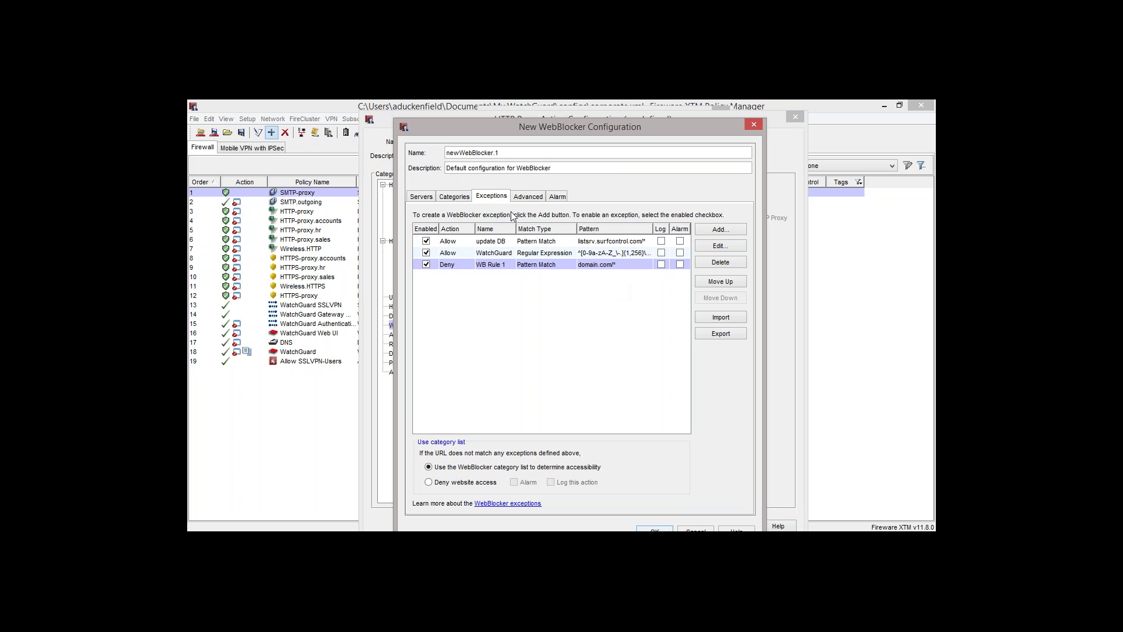
click(529, 197)
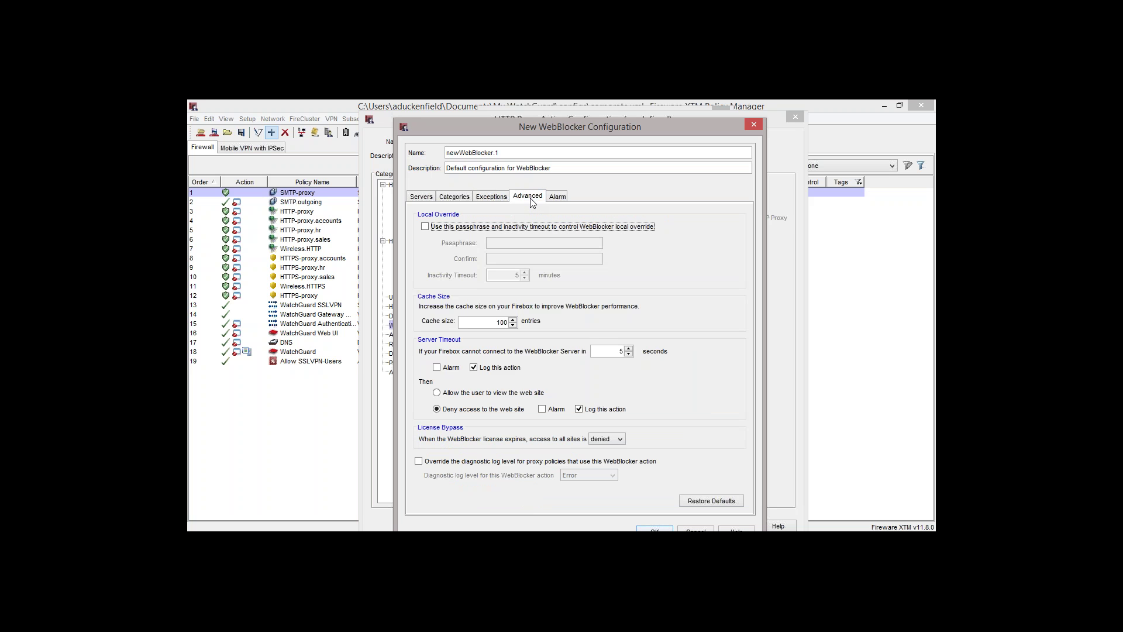
click(425, 227)
click(515, 243)
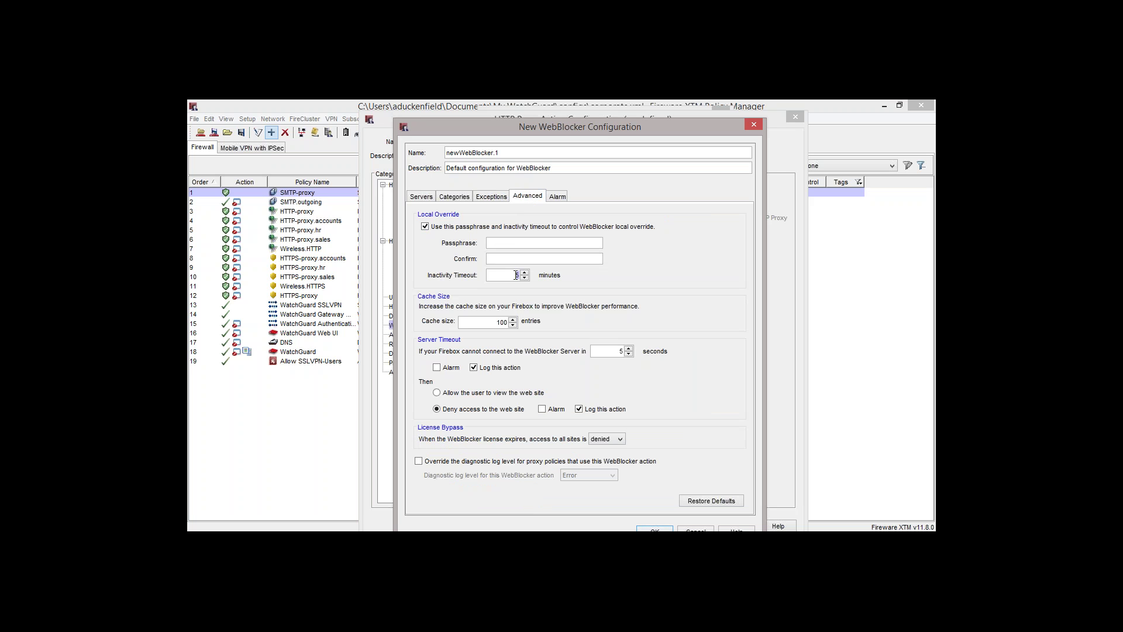
click(427, 227)
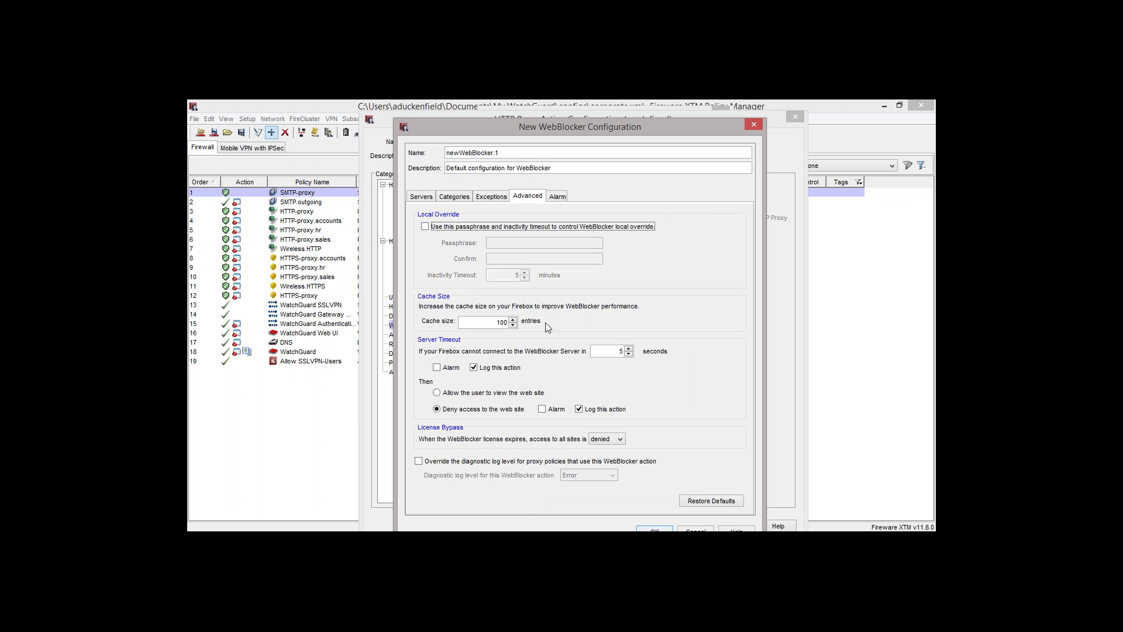
double_click(501, 323)
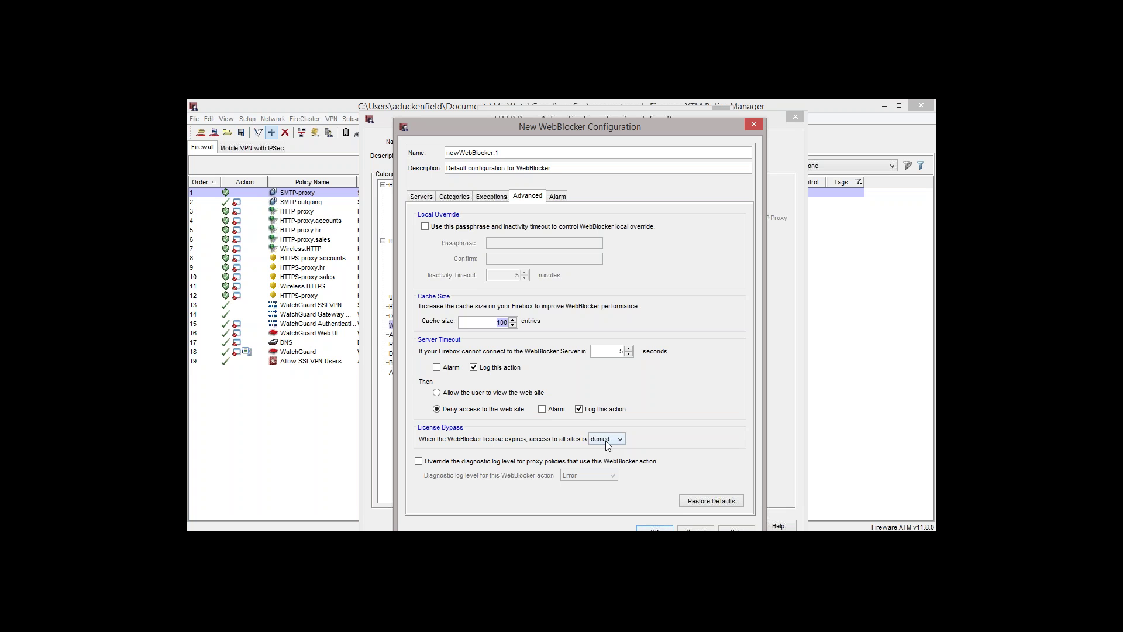
click(605, 441)
click(603, 451)
click(619, 440)
click(617, 461)
drag(595, 128, 581, 114)
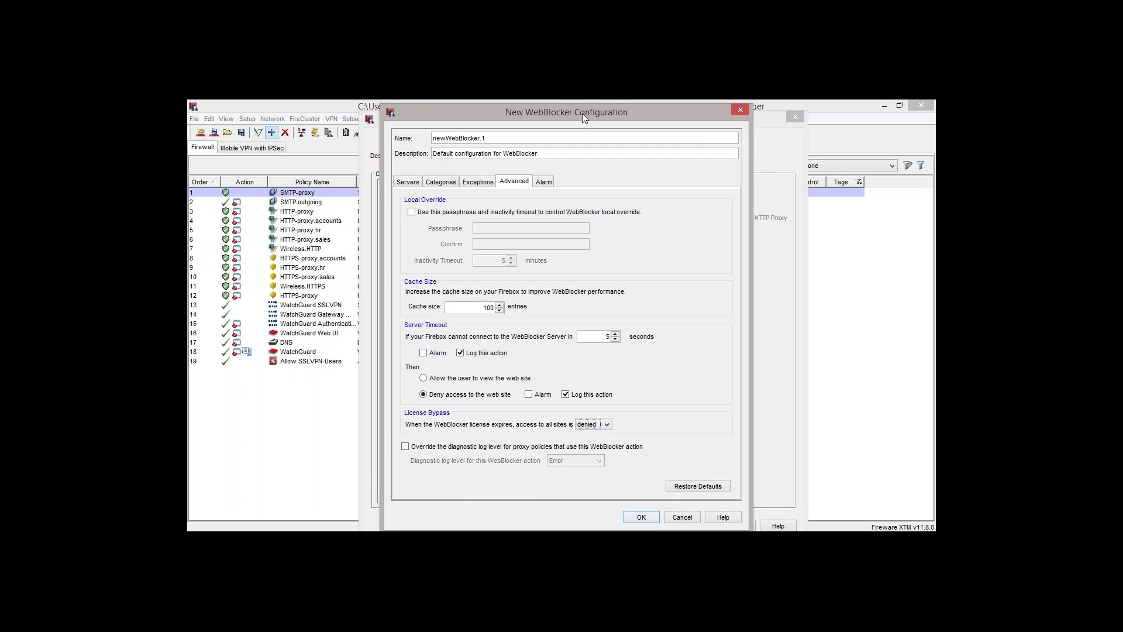
Save the WebBlocker configuration and view HTTP-Client.Standard's AntiVirus settings
click(648, 520)
click(403, 336)
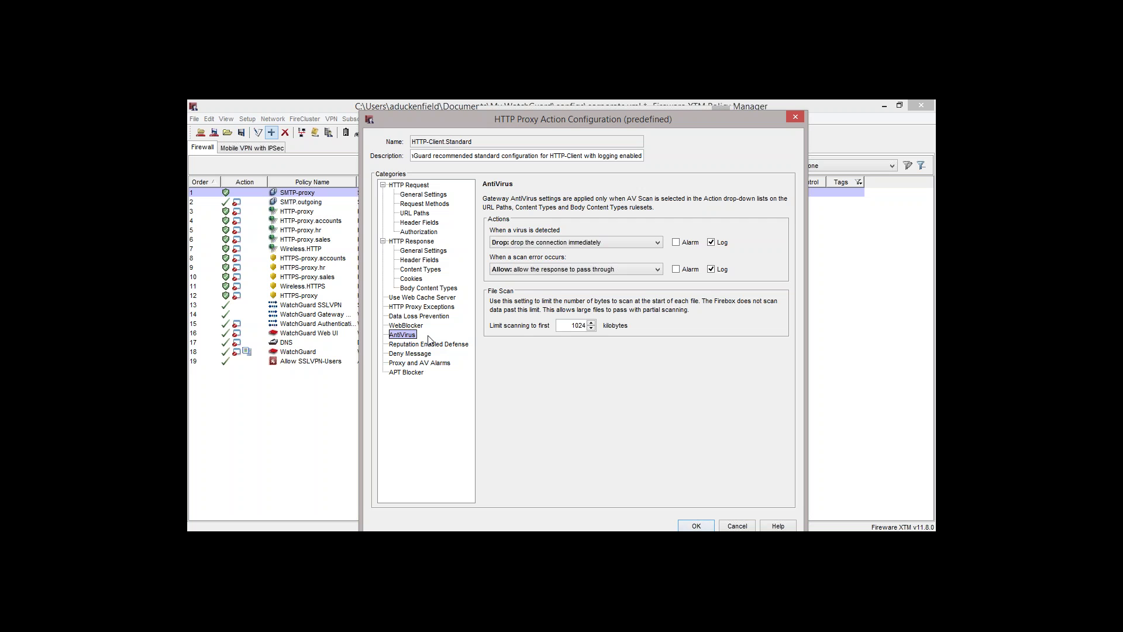
Display HTTP-Client.Standard's Reputation Enabled Defense page
click(440, 345)
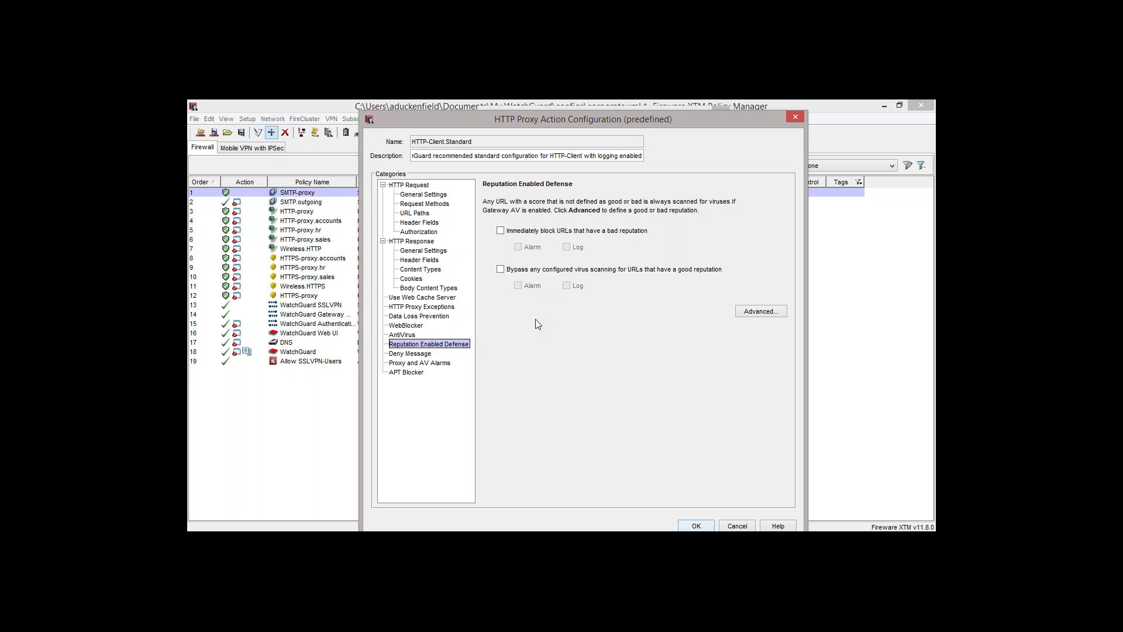
Bypass virus scanning for good-reputation URLs with logging, and review the Content Types rules
click(500, 269)
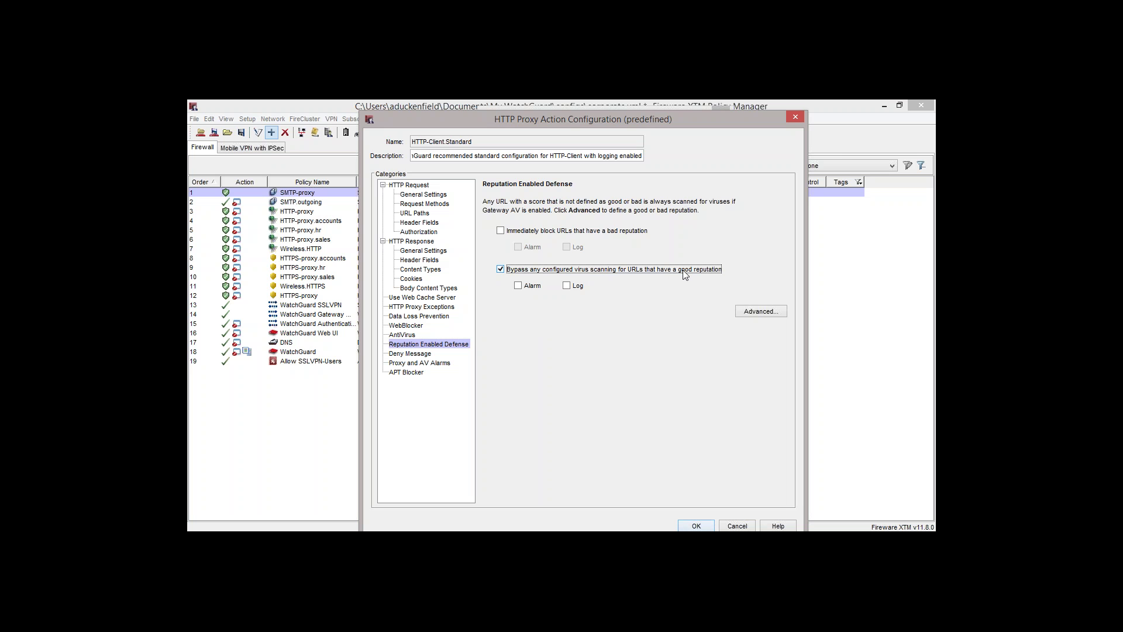
click(567, 286)
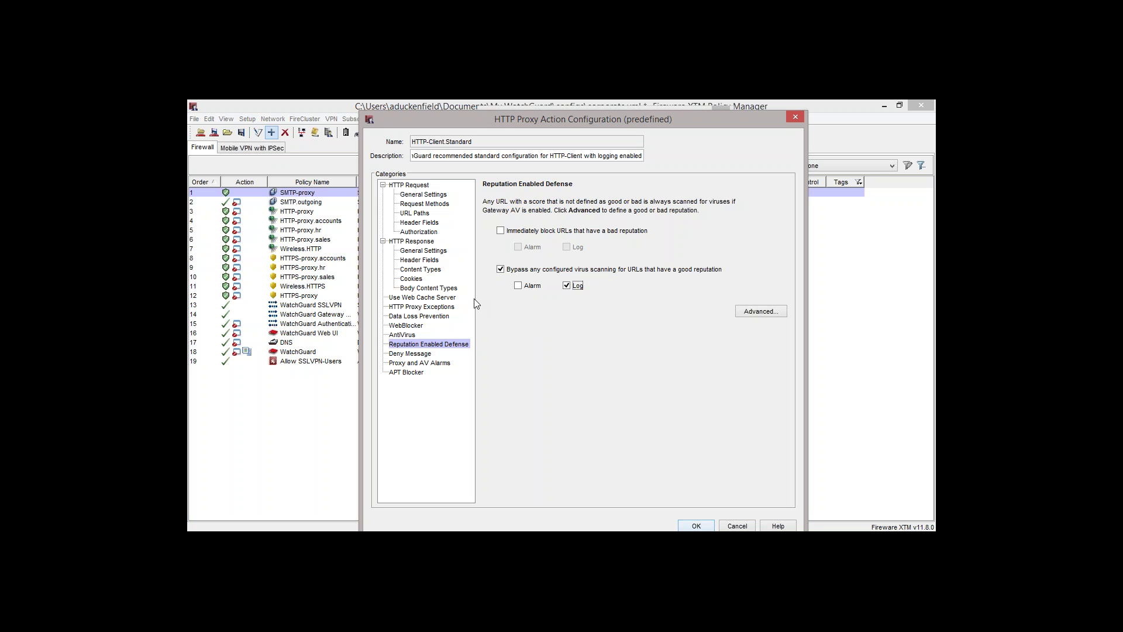
click(427, 271)
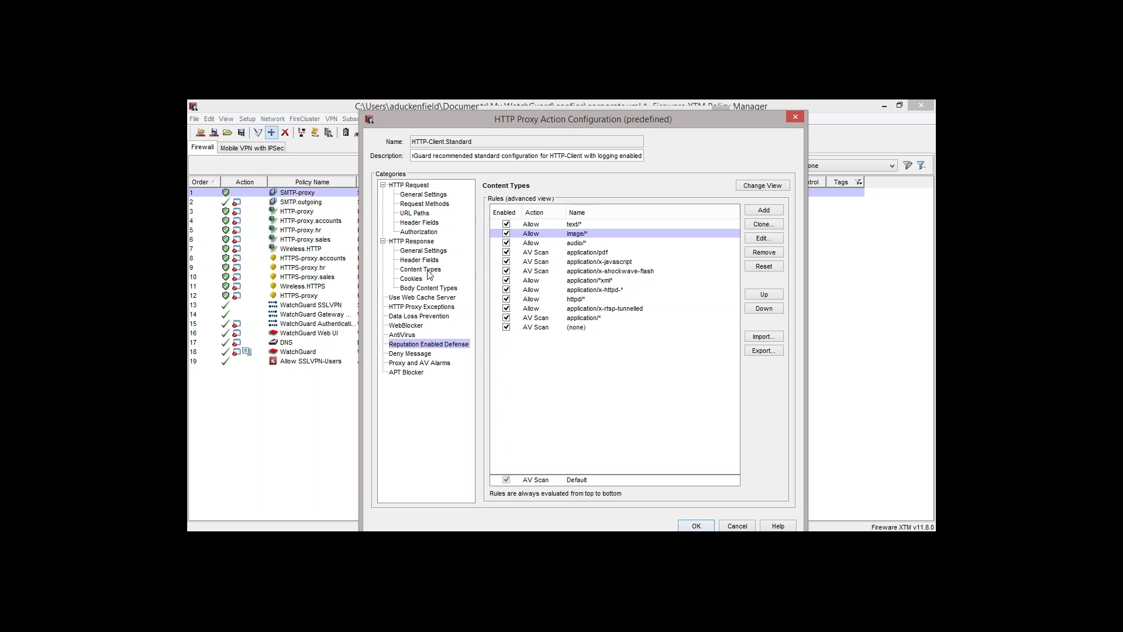
click(572, 253)
click(567, 261)
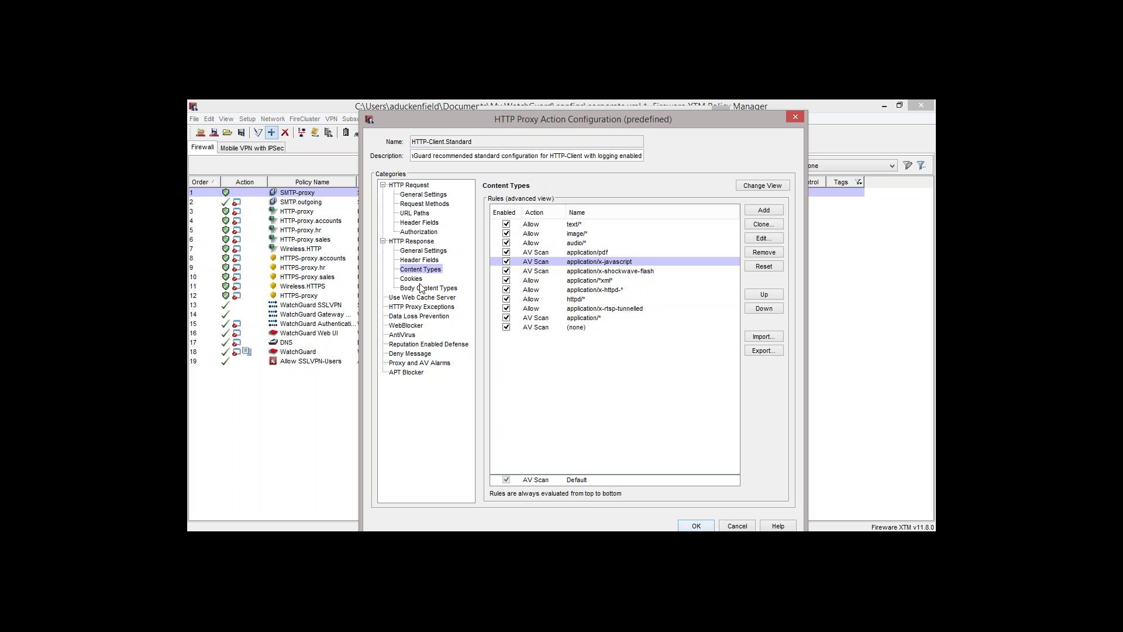
Immediately block bad-reputation URLs and log each block
click(430, 345)
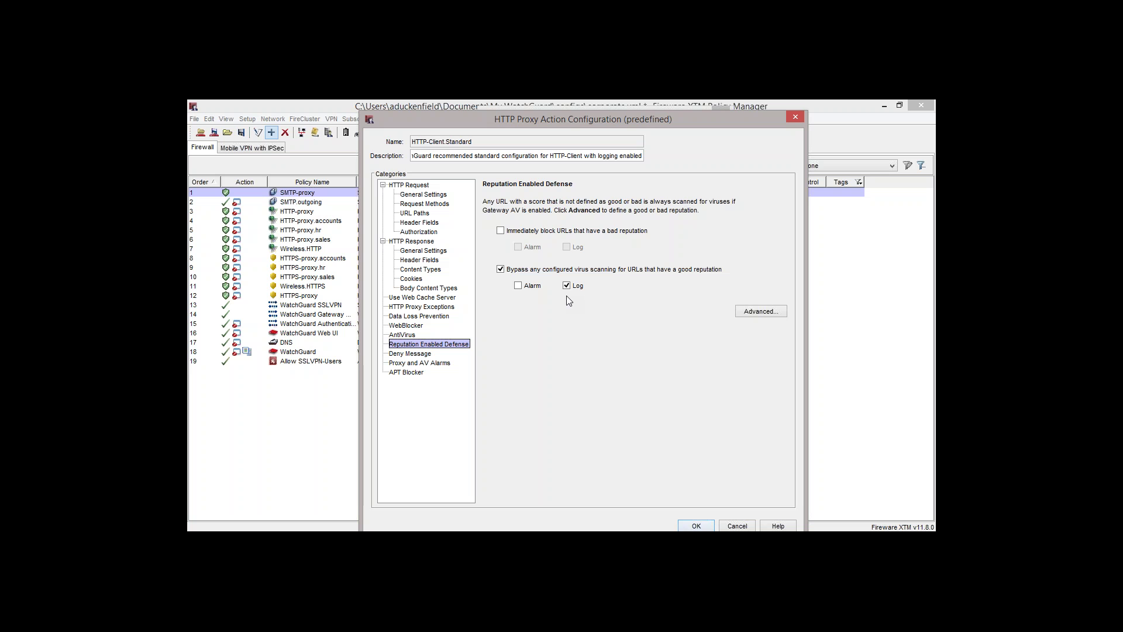
click(500, 231)
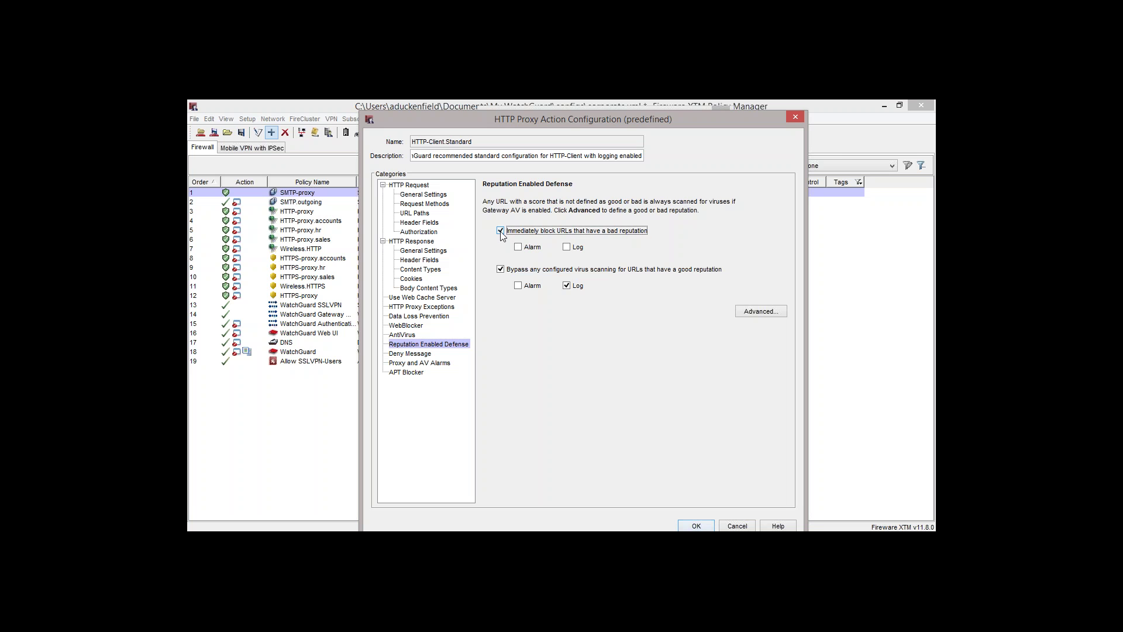
click(571, 247)
click(755, 313)
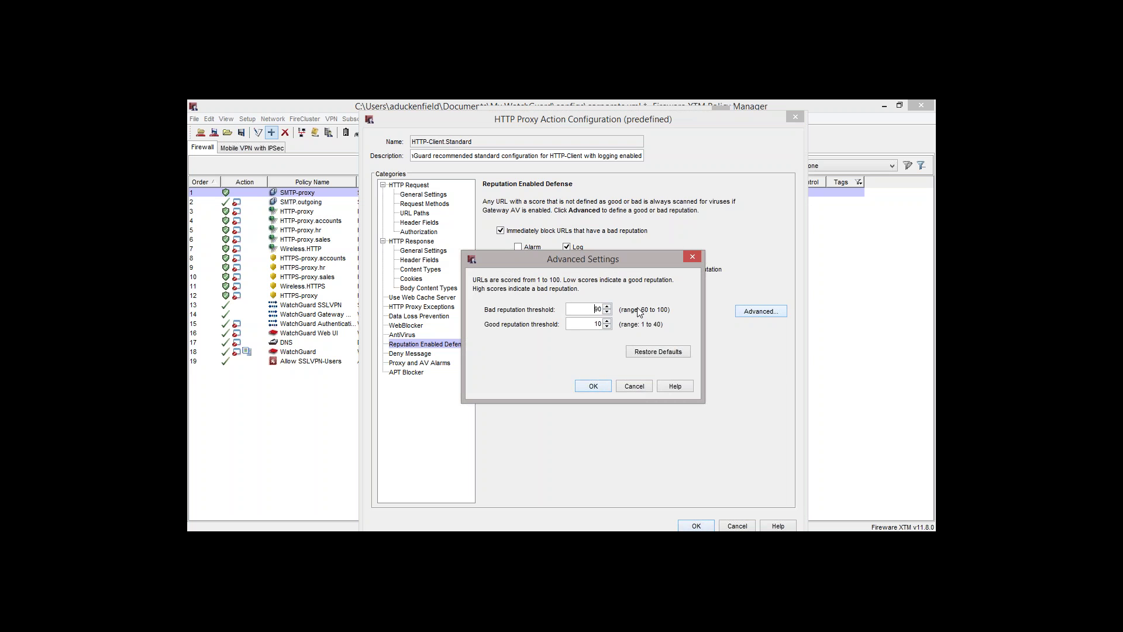
click(692, 257)
Replace the entire HTML deny message with the text "your fired!"
click(415, 355)
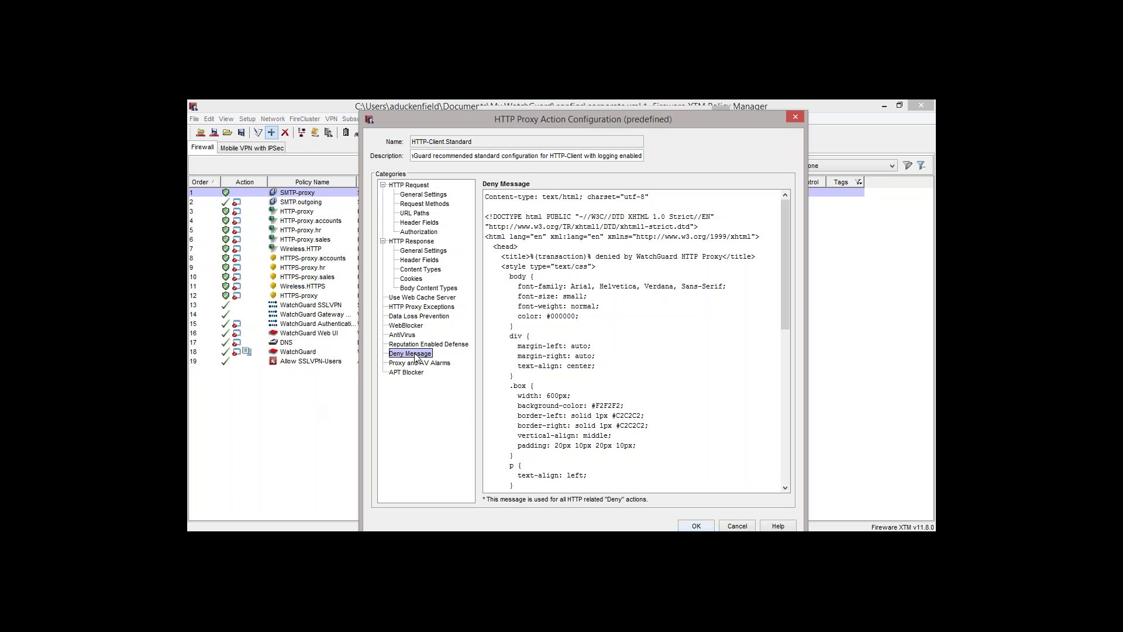
drag(516, 255, 643, 390)
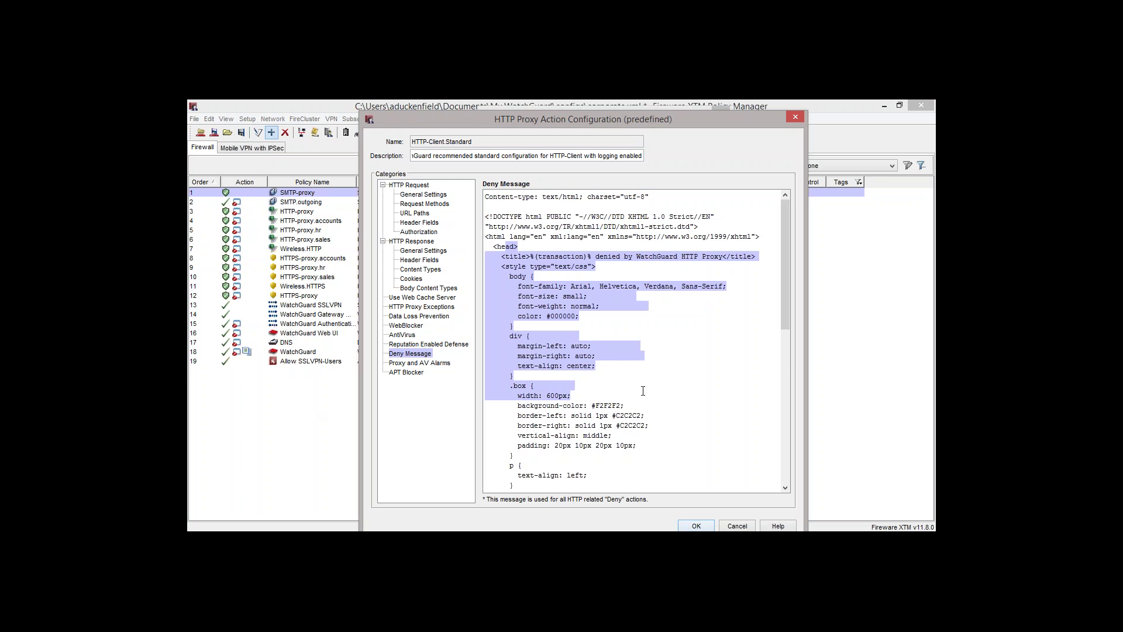
text(kdlkdsldfldslkdsjldskj)
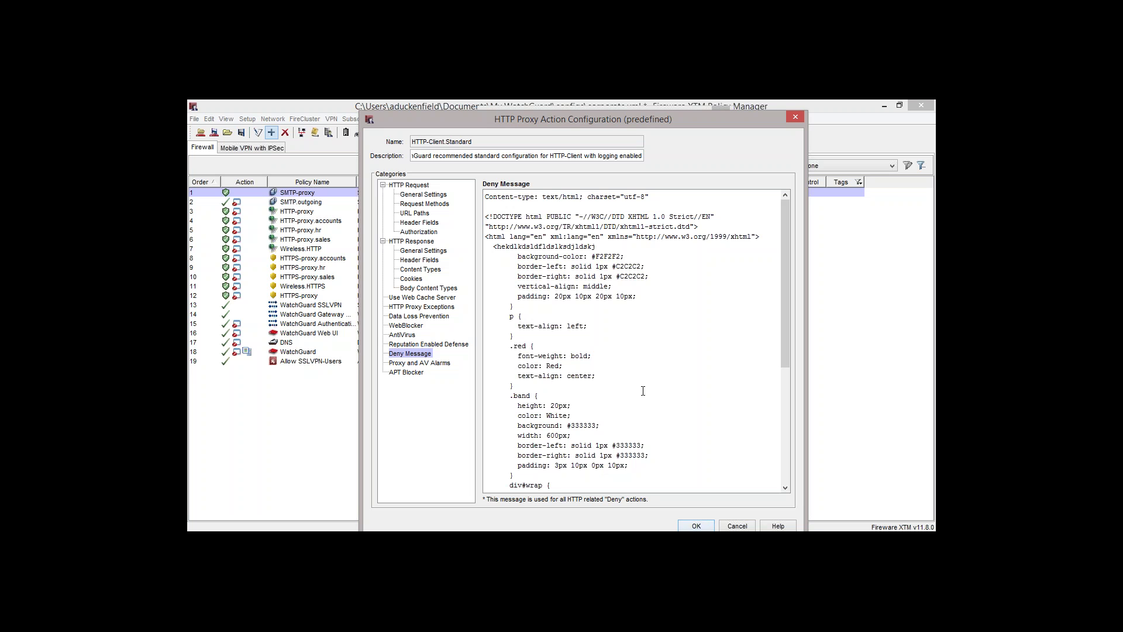
key(ctrl+a)
key(Delete)
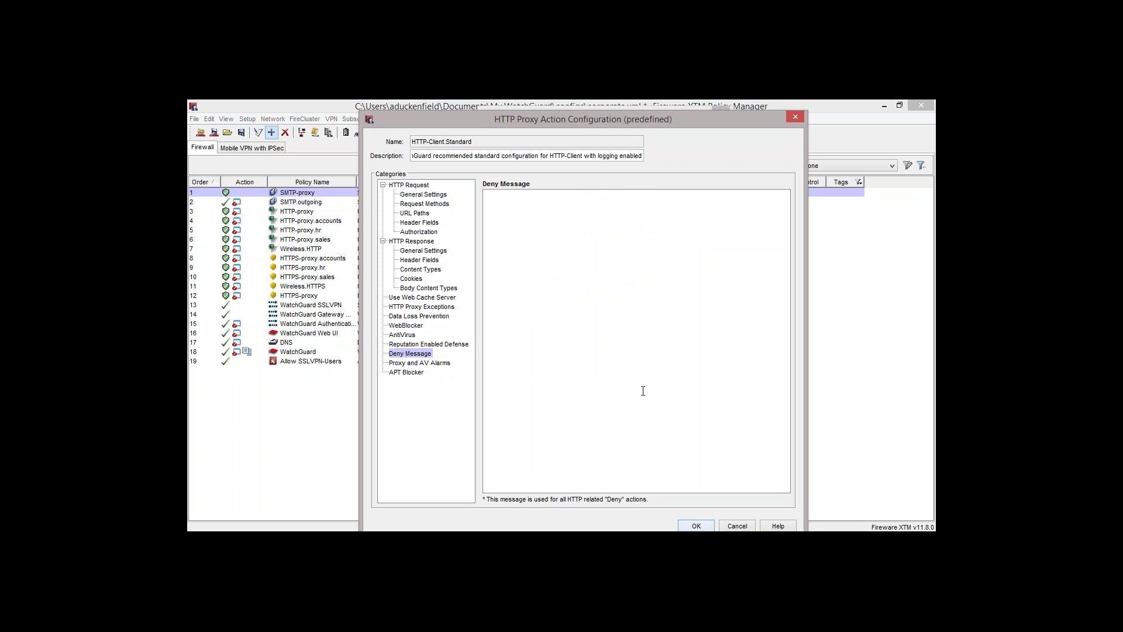
text(your fired!)
Move the proxy action window aside to check the policy, then move it back
drag(474, 140, 411, 141)
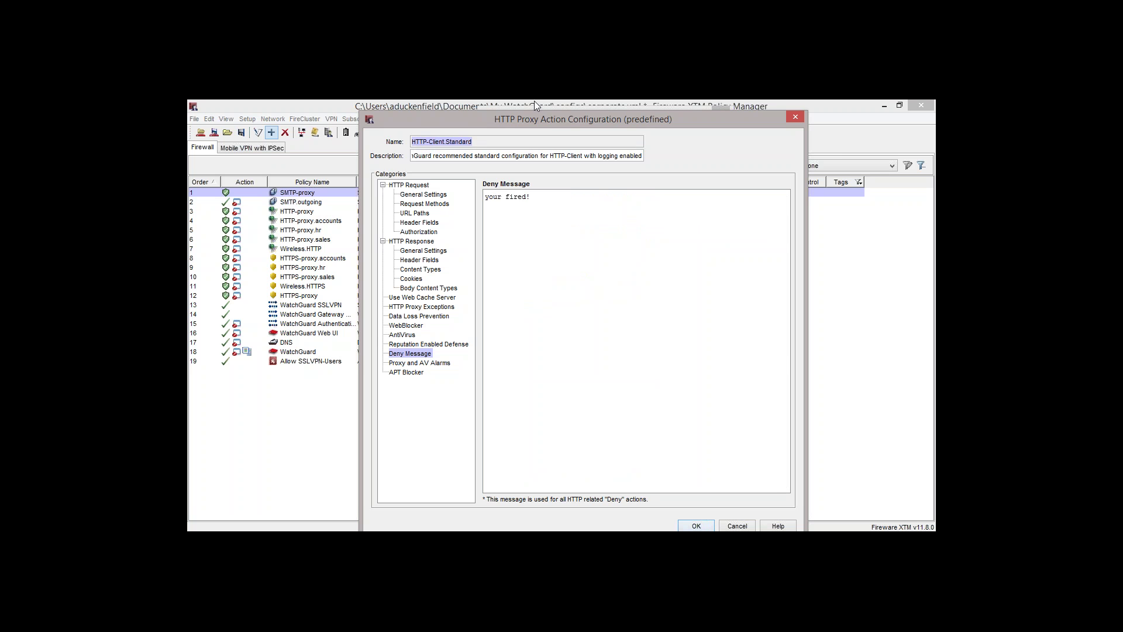
drag(534, 120, 791, 177)
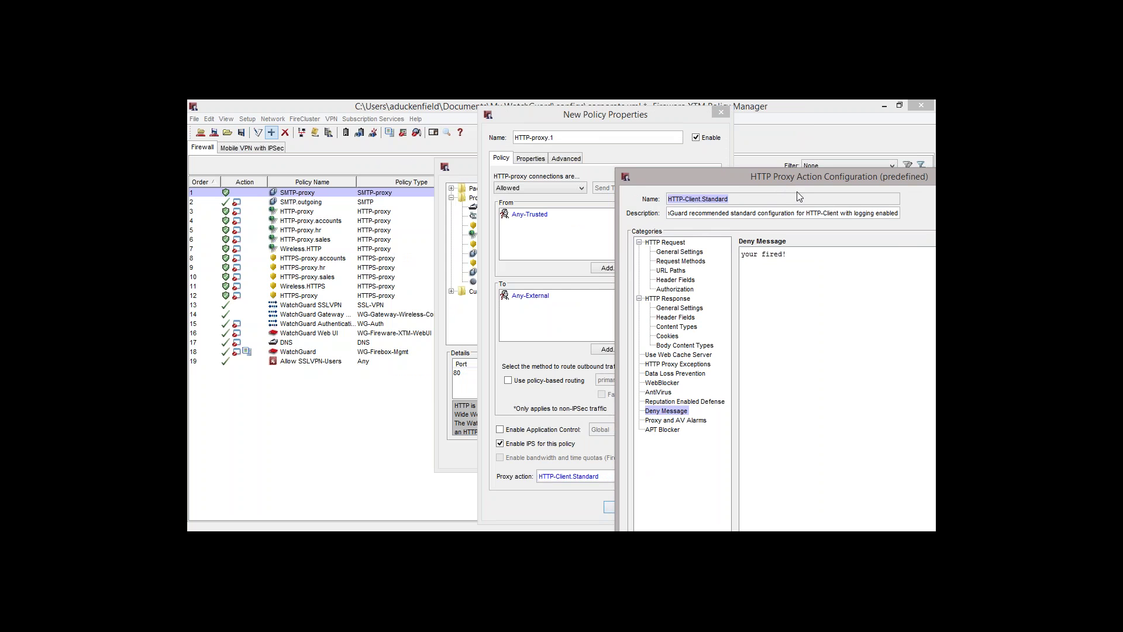
drag(796, 178, 576, 117)
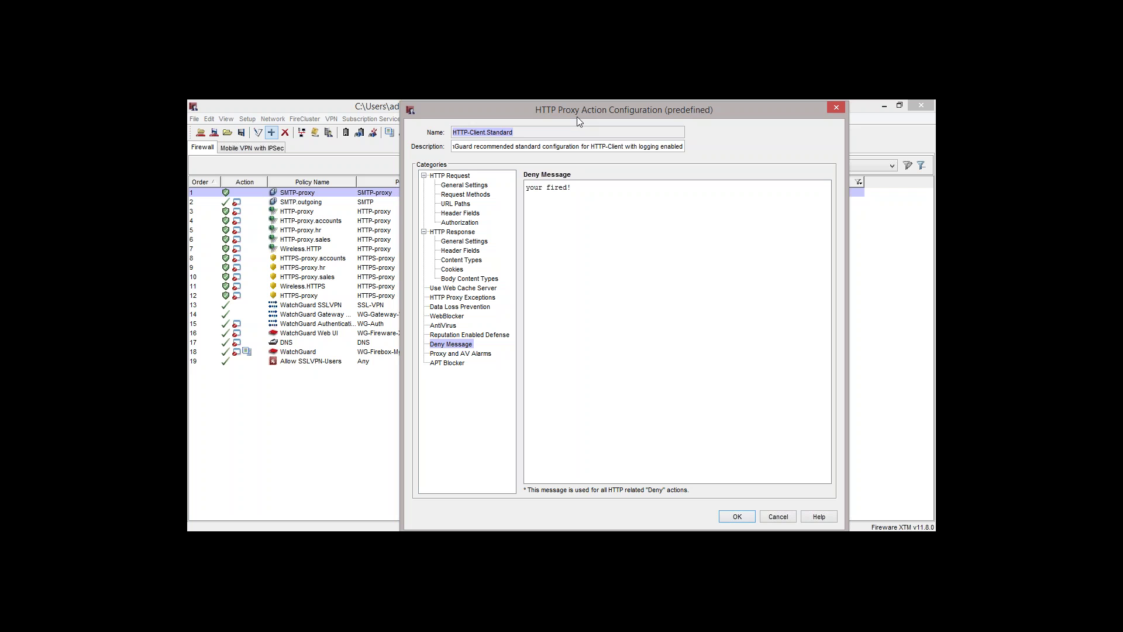
Leave proxy and AV alarm notifications off and show the APT Blocker page
click(472, 353)
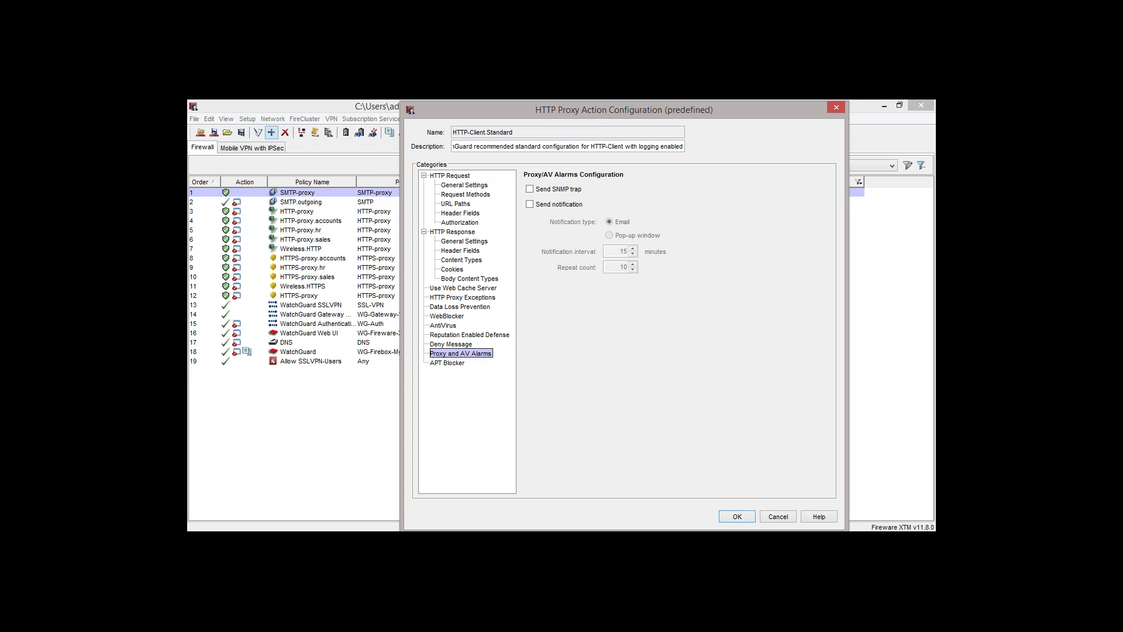
click(530, 204)
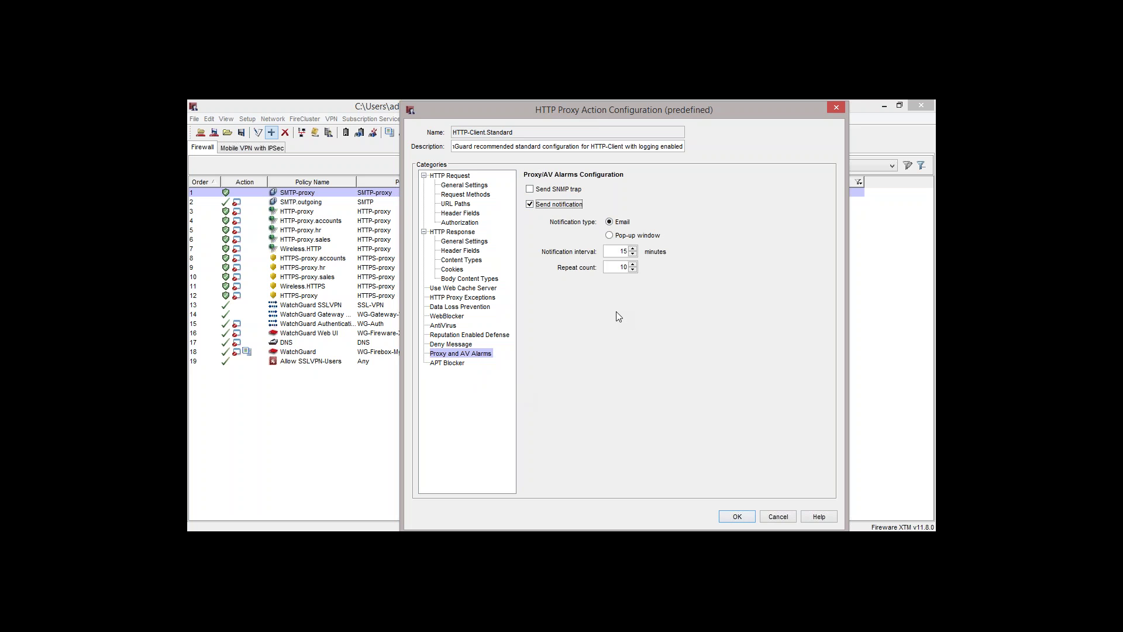
click(531, 205)
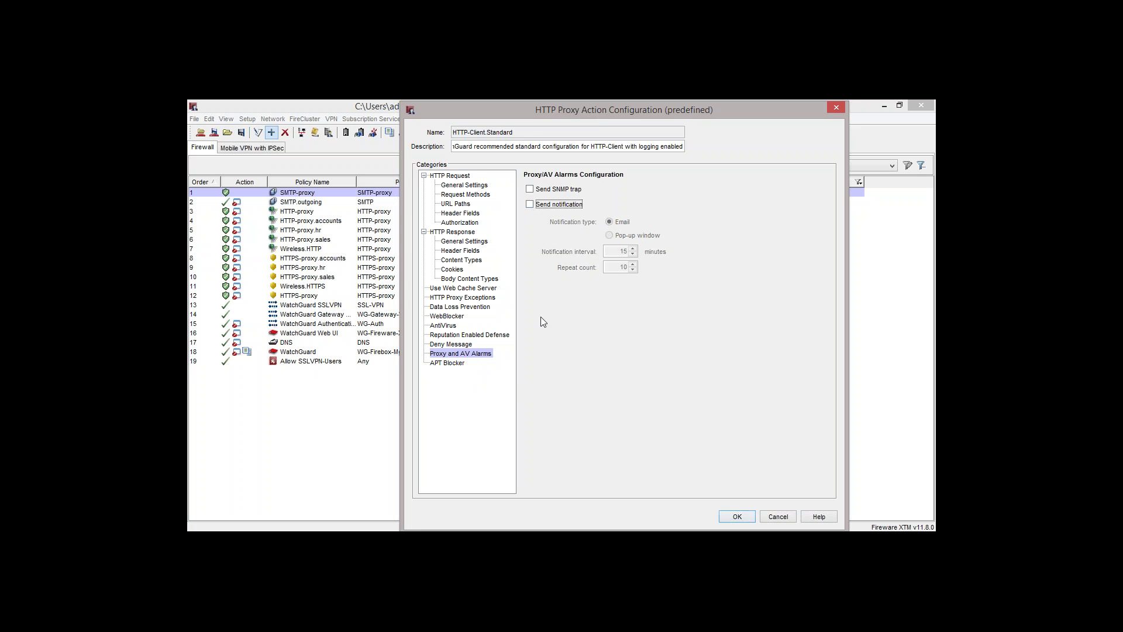
click(453, 365)
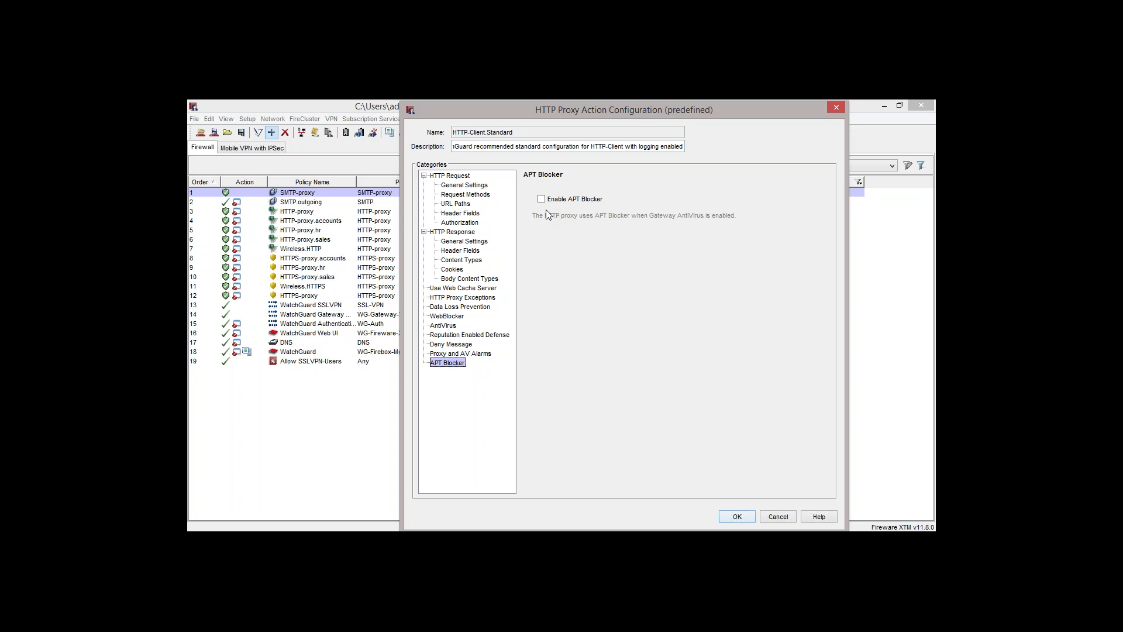
Tick Enable APT Blocker for HTTP-Client.Standard
click(541, 200)
click(457, 334)
click(456, 325)
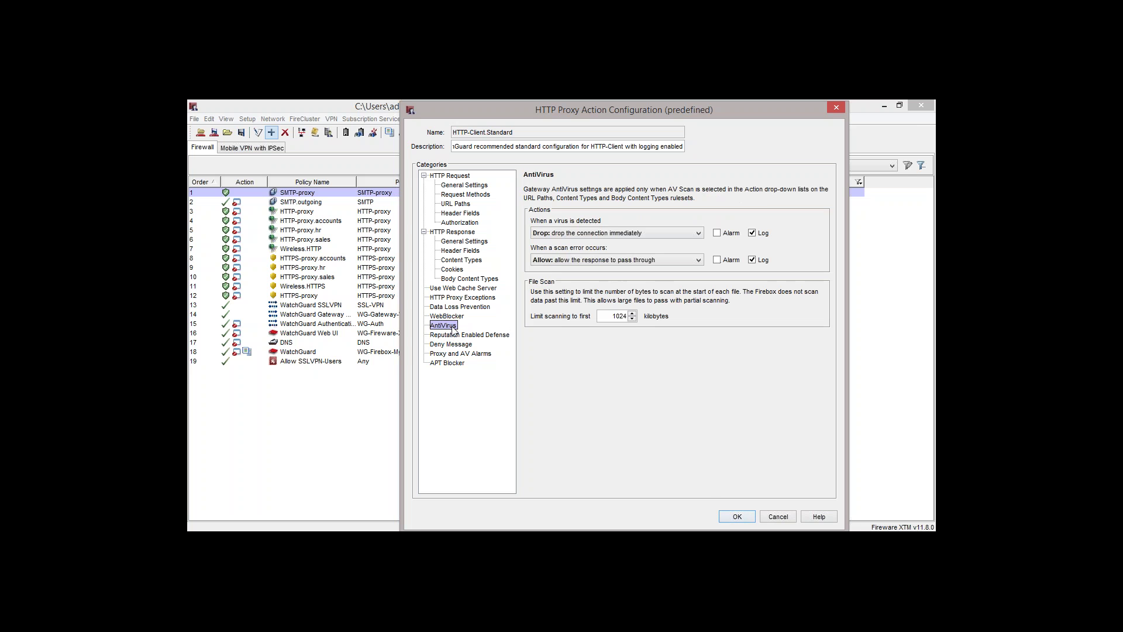
click(455, 307)
click(454, 314)
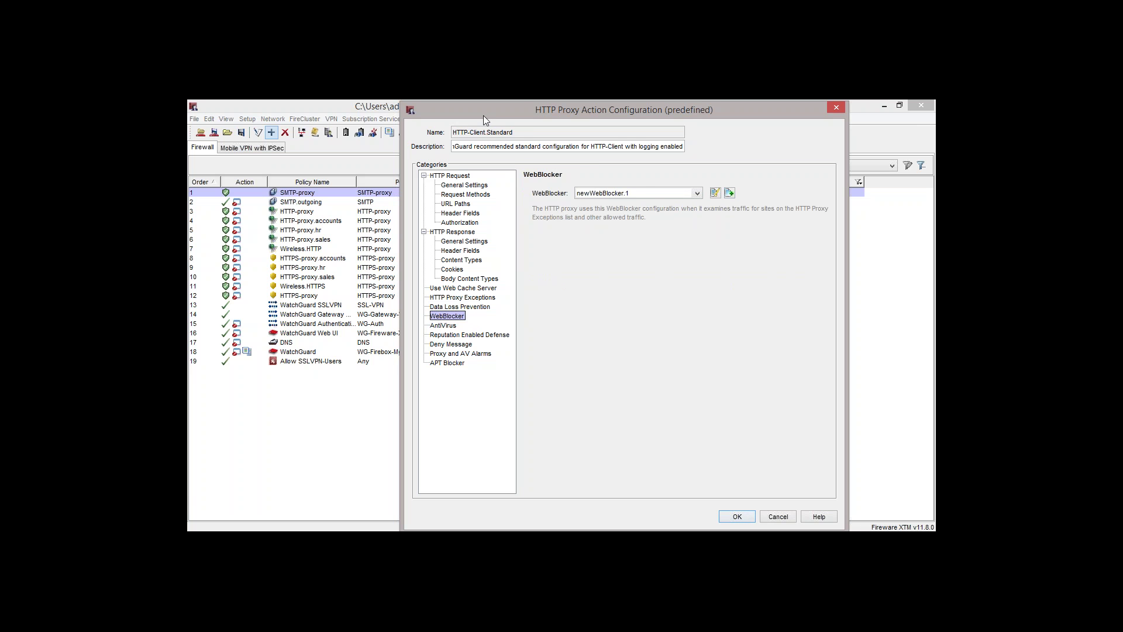
mouse_move(484, 115)
mouse_down()
mouse_move(676, 175)
mouse_move(521, 136)
mouse_move(514, 100)
mouse_move(497, 111)
mouse_up()
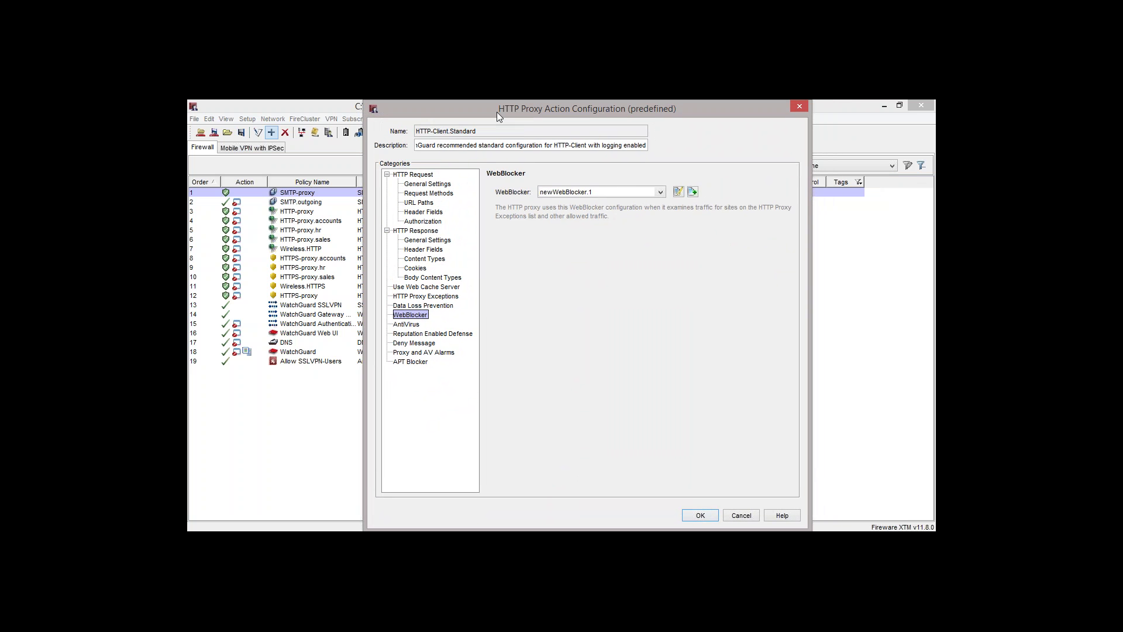
click(410, 362)
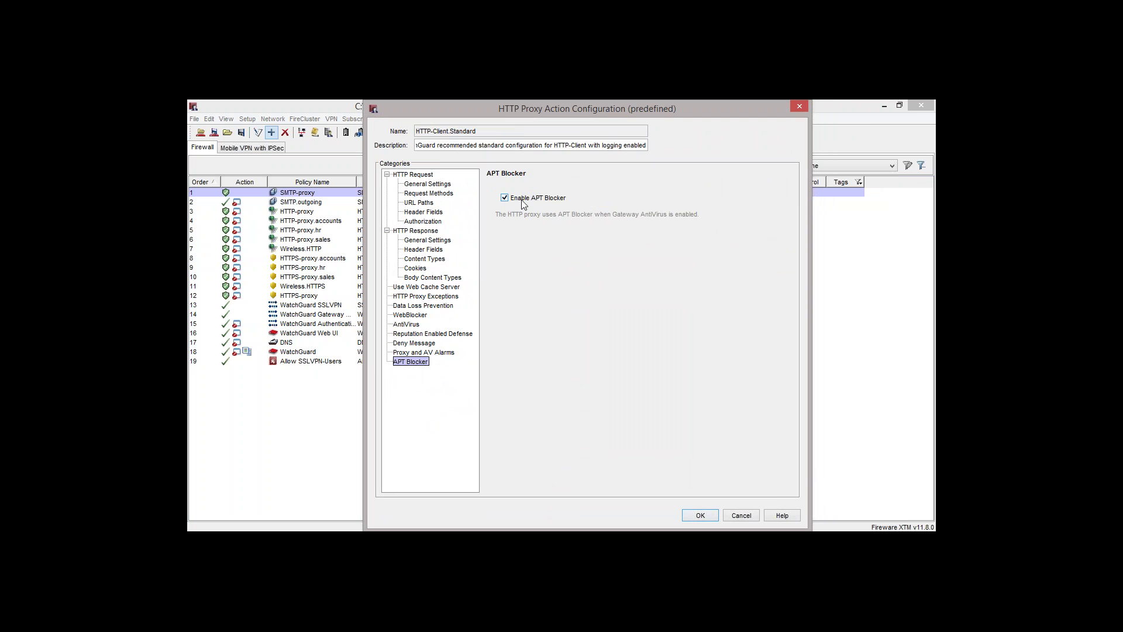
Review the Reputation Enabled Defense, AntiVirus, WebBlocker and DLP settings
click(431, 336)
click(414, 327)
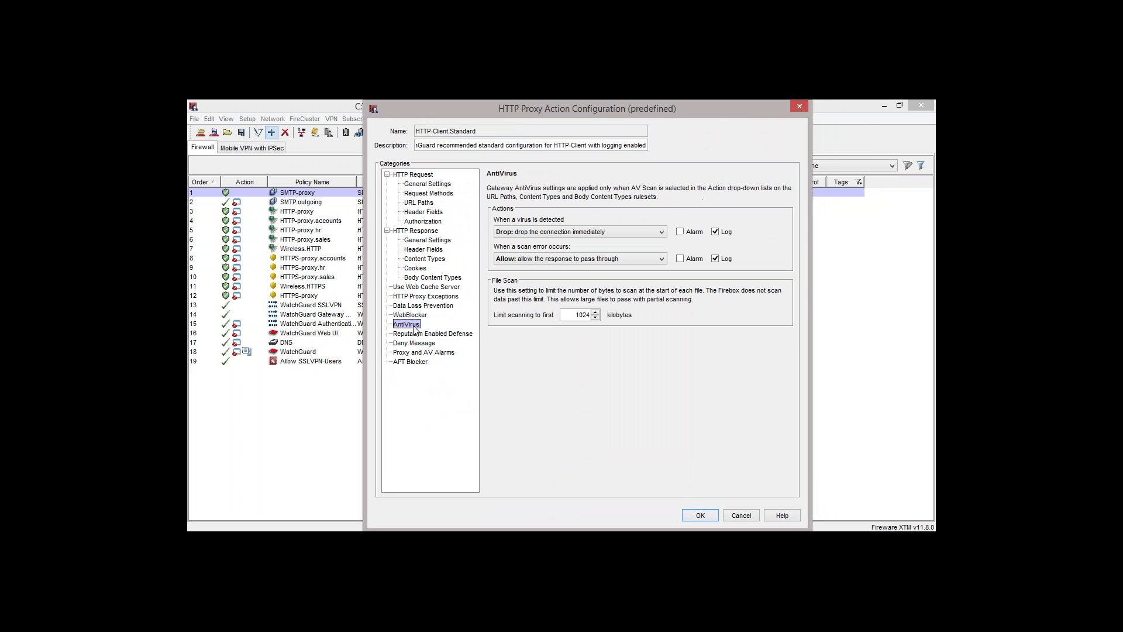
click(419, 316)
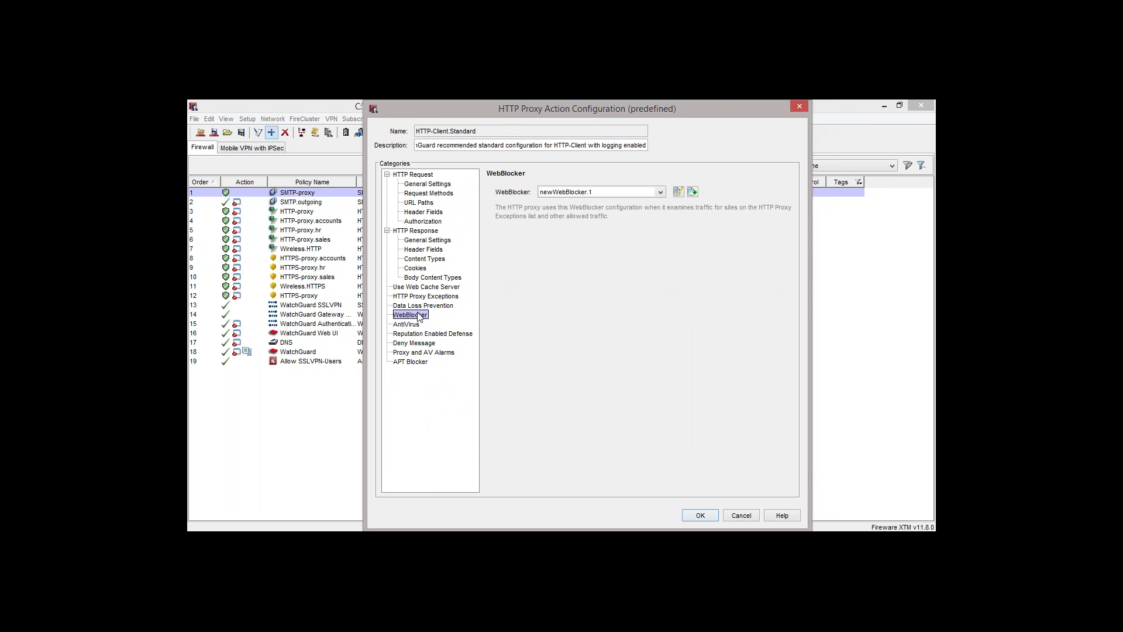
click(435, 307)
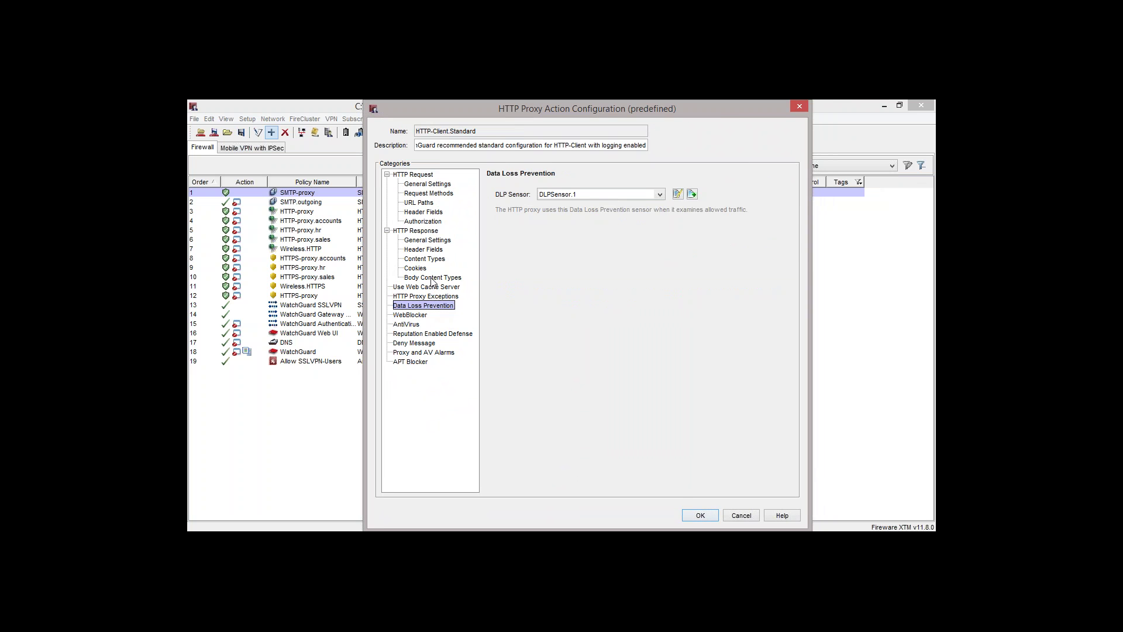
Review the content type, header, authorization and URL path rules, ending on HTTP Request General Settings
click(434, 279)
click(432, 259)
click(429, 249)
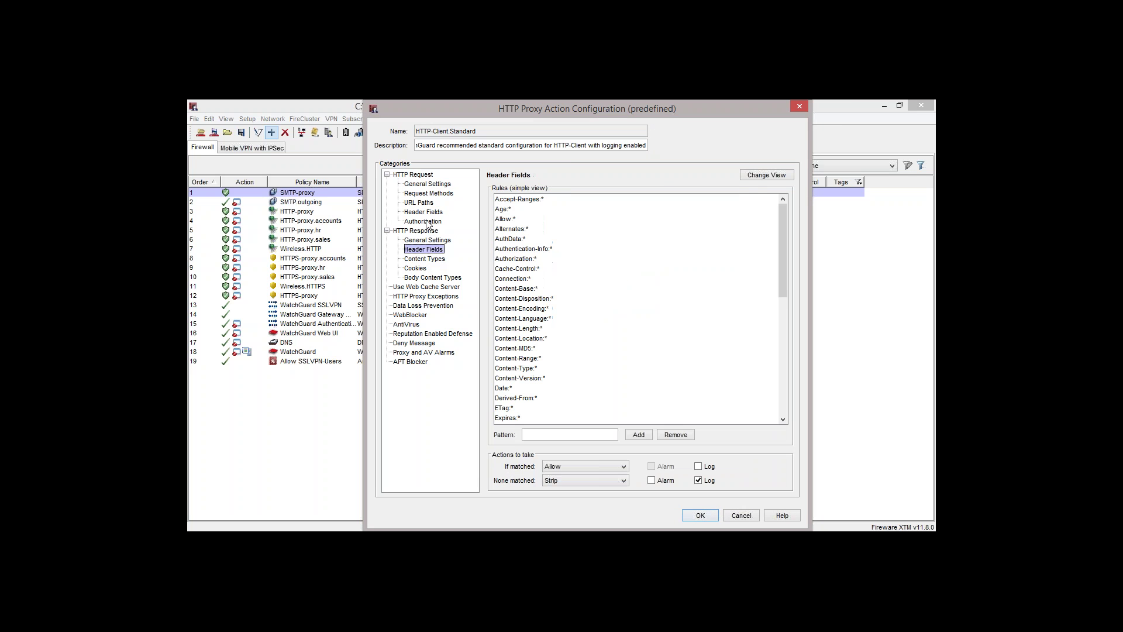
click(429, 222)
click(428, 212)
click(426, 202)
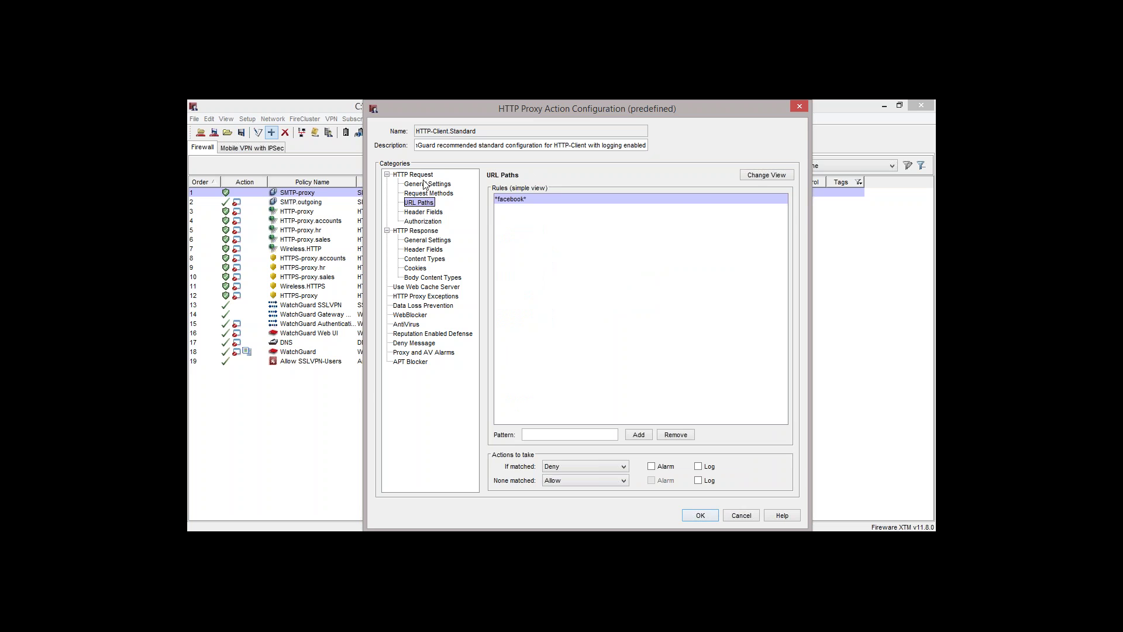
click(426, 184)
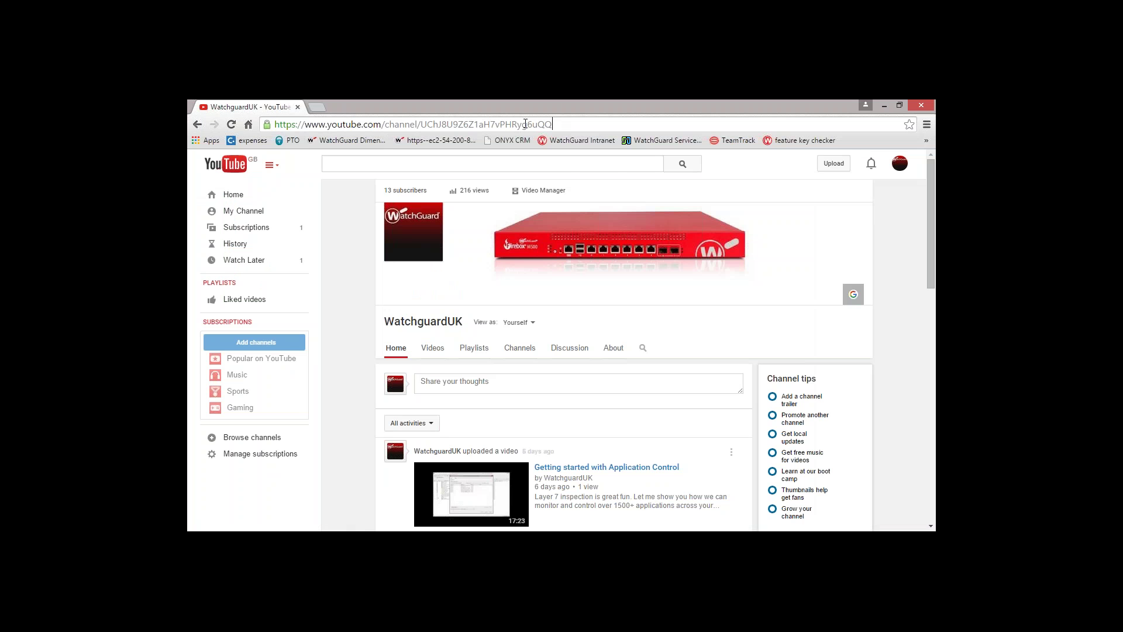
Go to the WatchguardUK YouTube channel address
drag(555, 124, 372, 133)
text(om/watch)
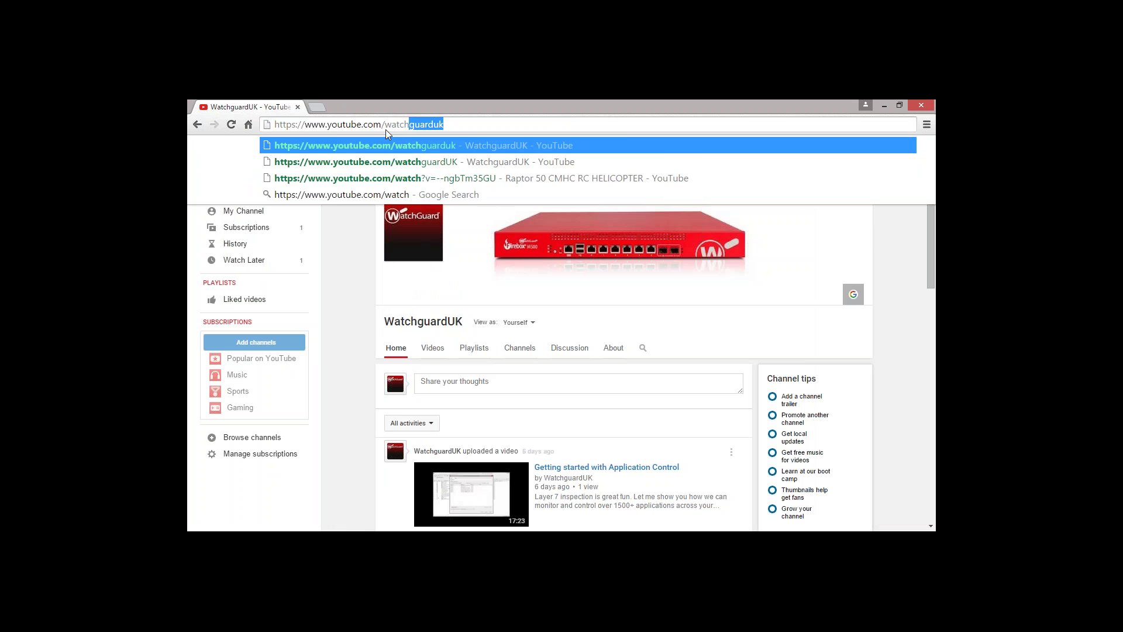
key(Return)
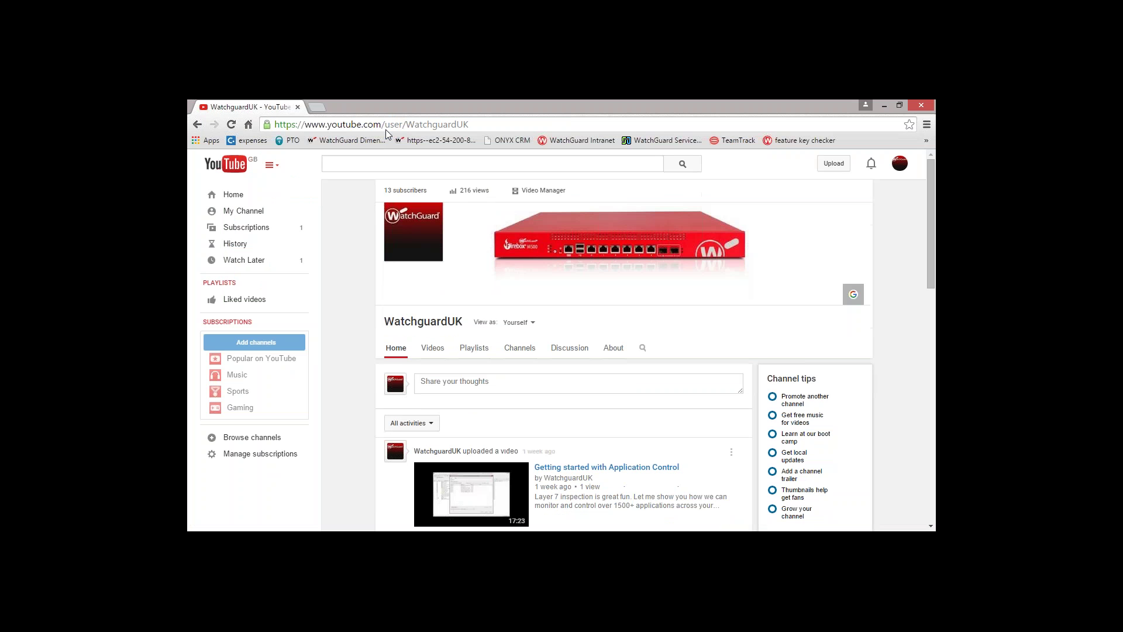
Browse the channel's uploaded videos, then minimize the browser
scroll(346, 401, down, 3)
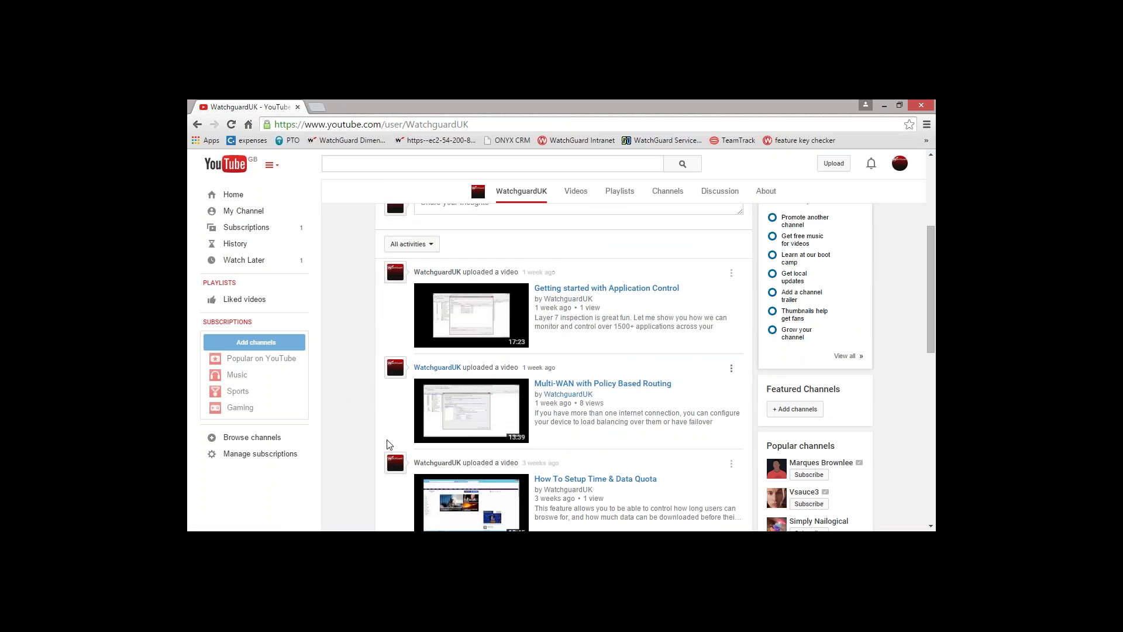
scroll(402, 451, down, 3)
scroll(620, 513, down, 1)
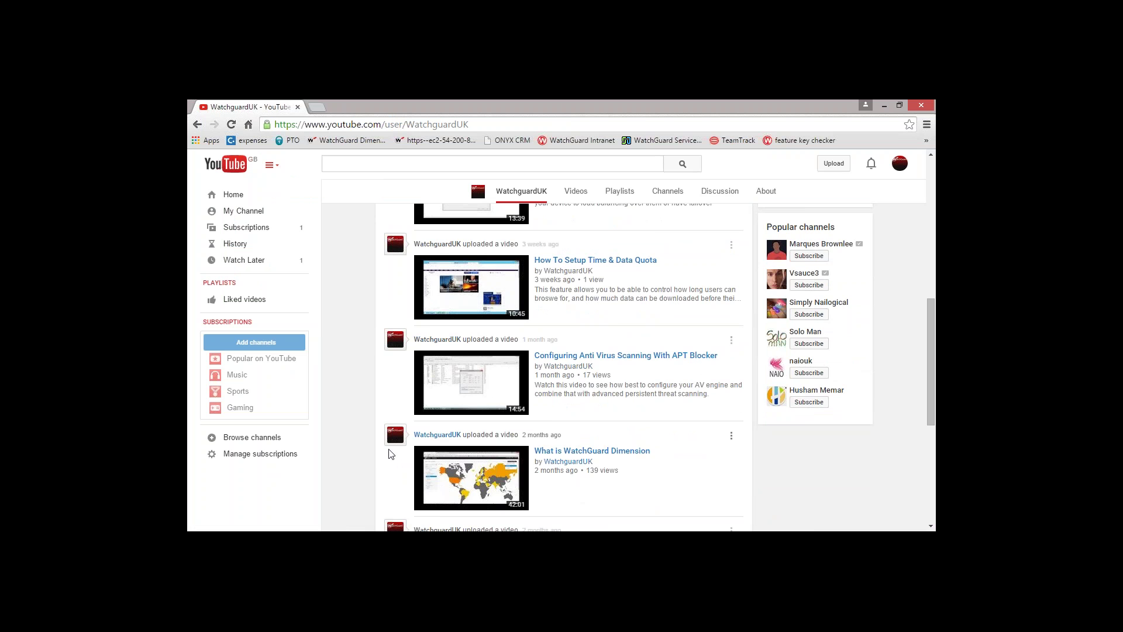
scroll(370, 465, down, 4)
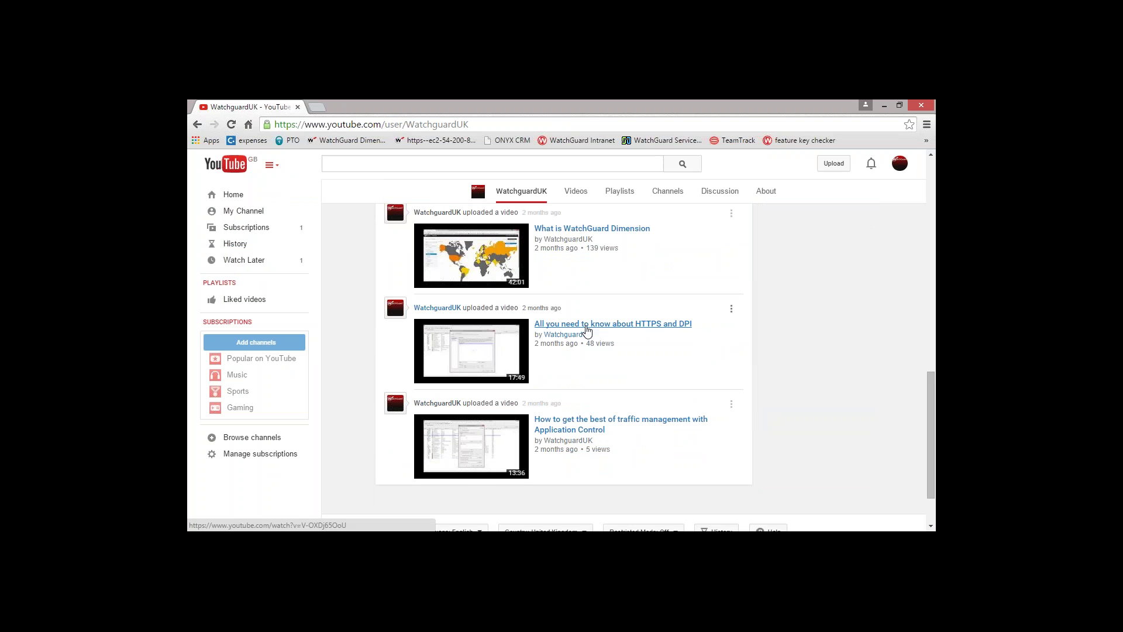
click(884, 106)
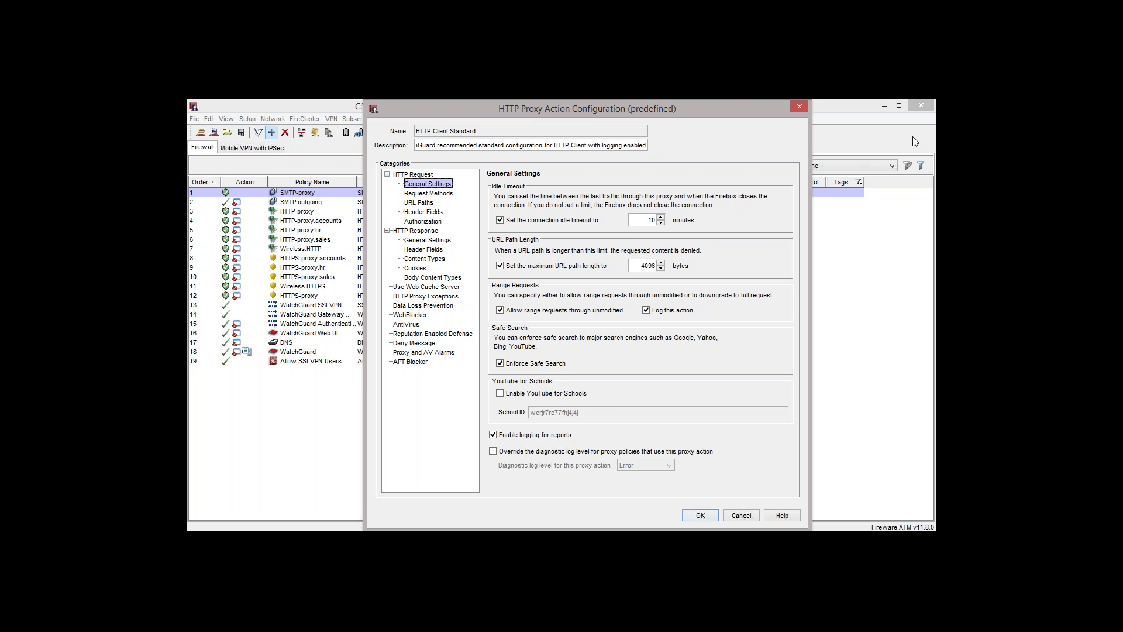
click(926, 127)
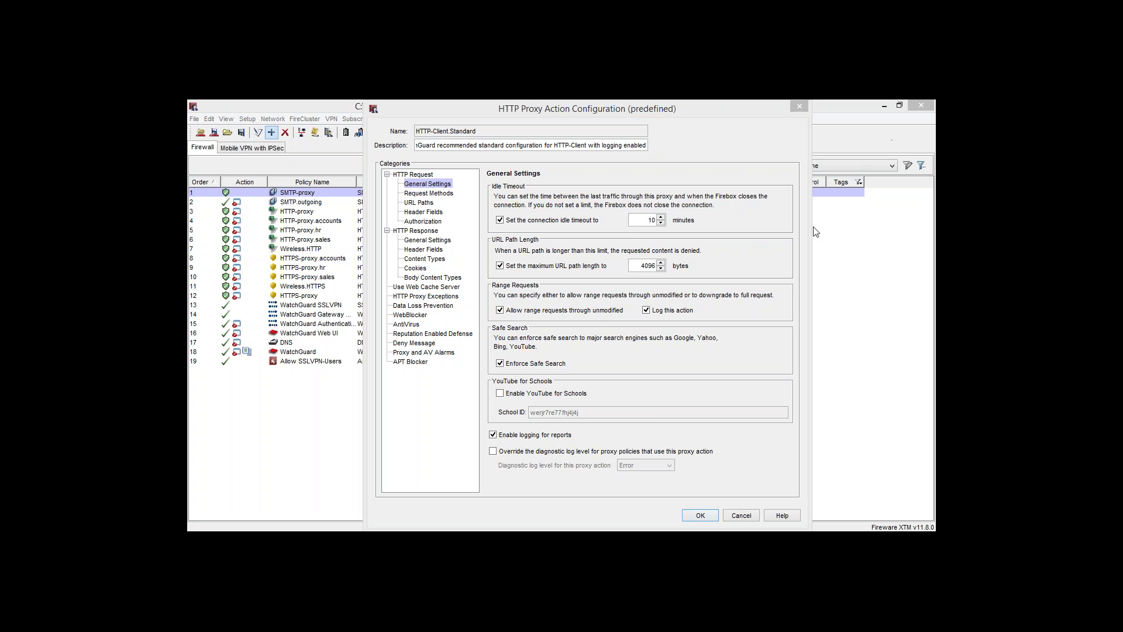